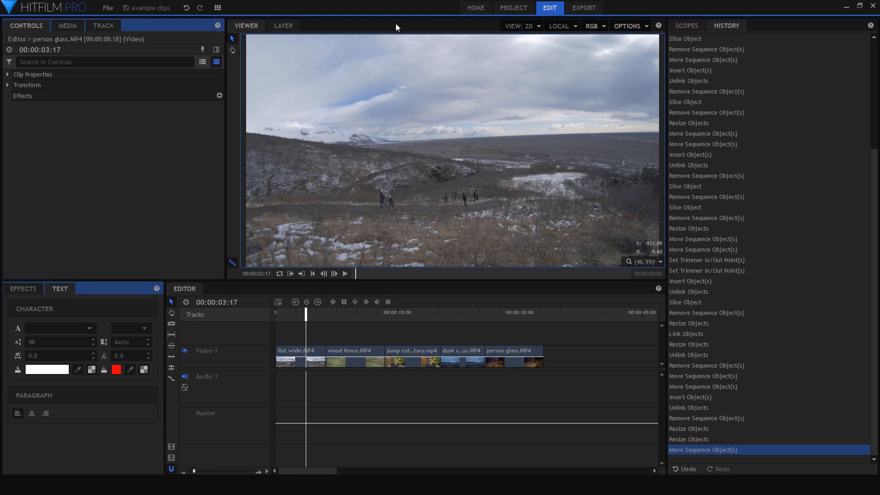
- Show the Parade and Vectorscope readings for the frame at 00:00:03:17 and bring up the effects library
{"action": "left_click", "coordinate": [683, 27]}
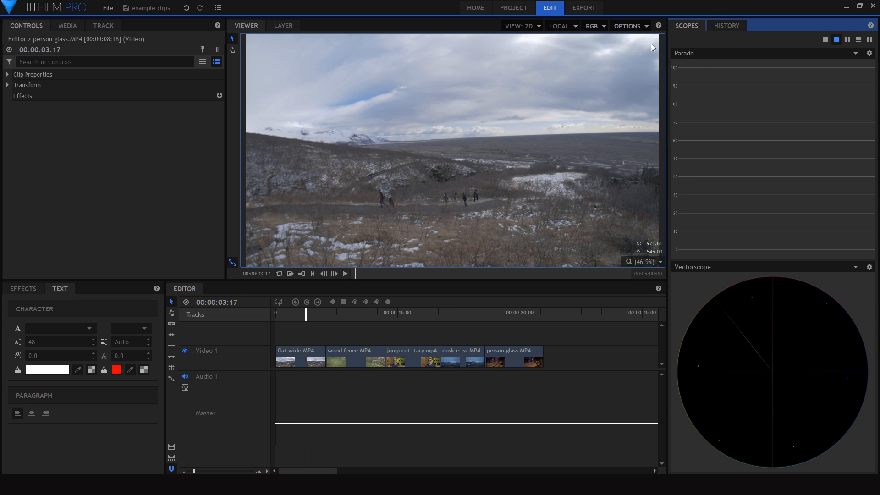
{"action": "left_click_drag", "start_coordinate": [306, 317], "coordinate": [307, 318]}
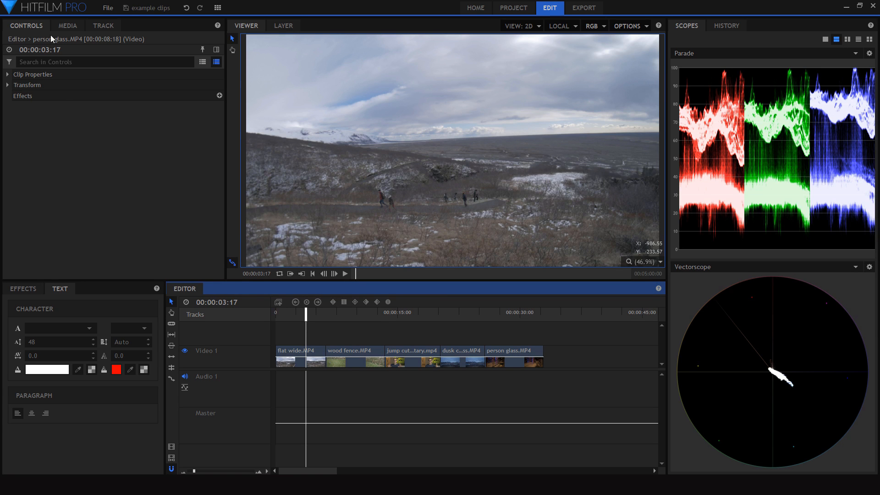
{"action": "left_click", "coordinate": [22, 292]}
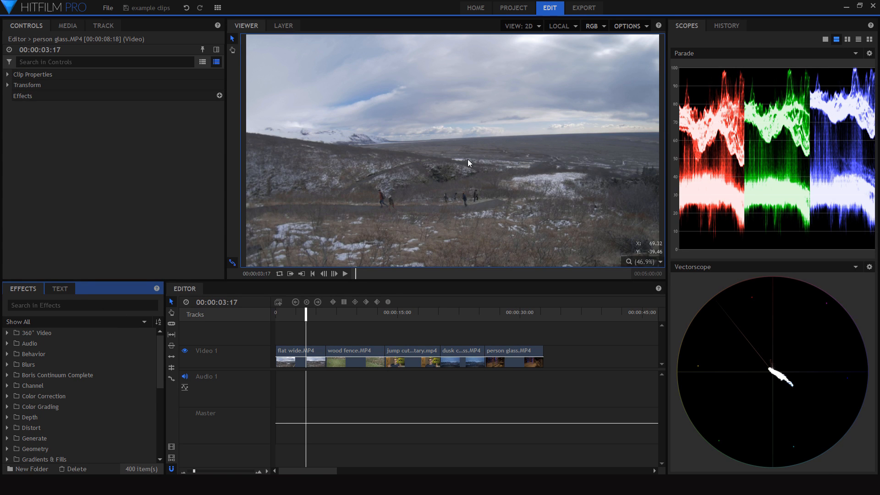
- Play the sequence from the flat wide clip into the wood fence clip to check playback with the scopes displayed
{"action": "left_click", "coordinate": [286, 316]}
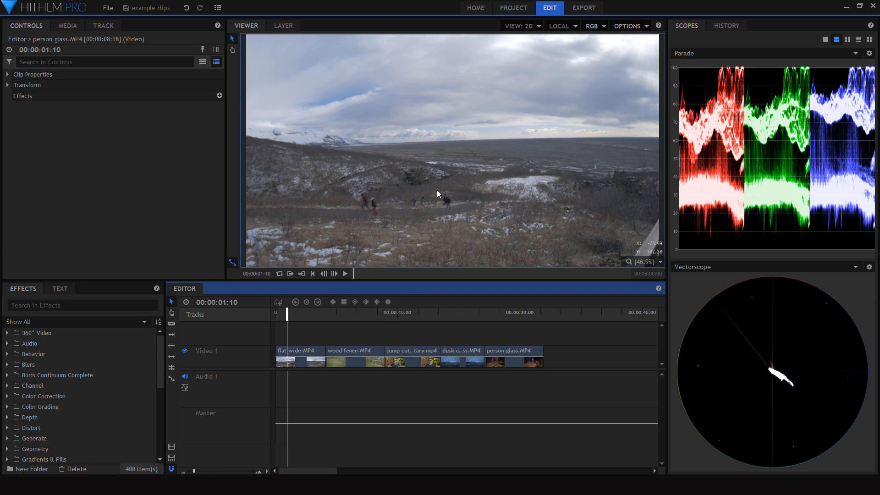
{"action": "key", "text": "space"}
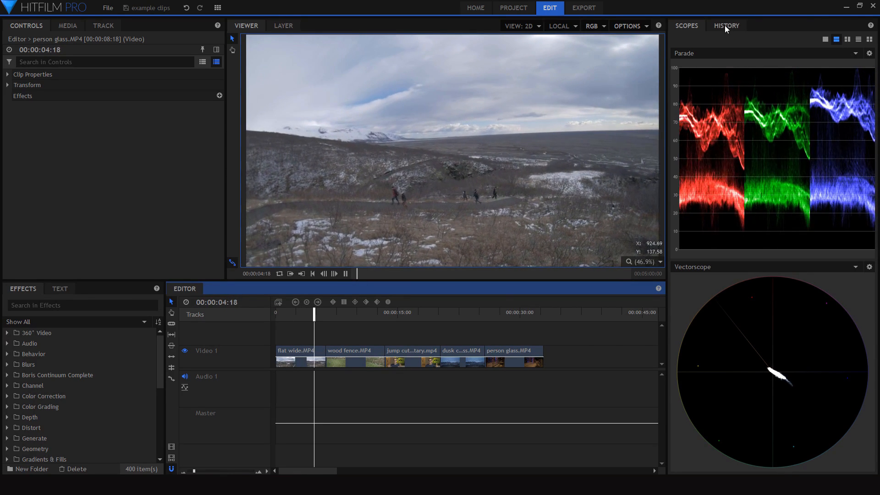
{"action": "key", "text": "space"}
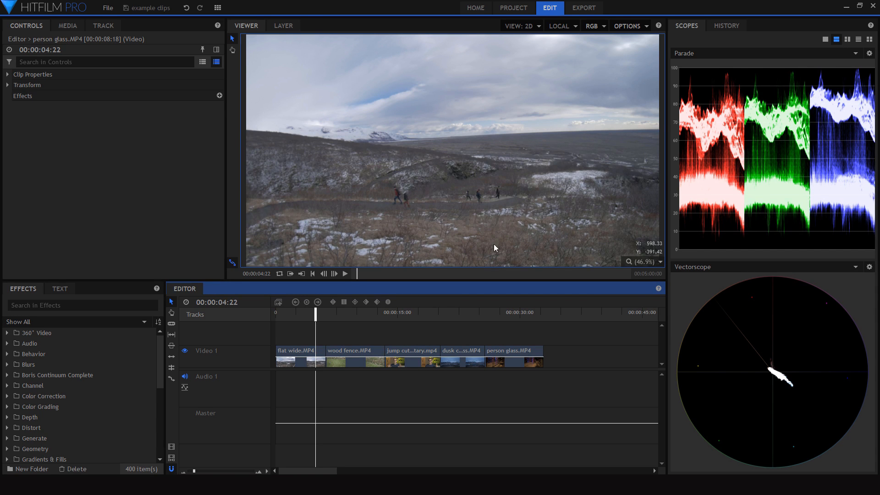
{"action": "key", "text": "space"}
{"action": "key", "text": "space"}
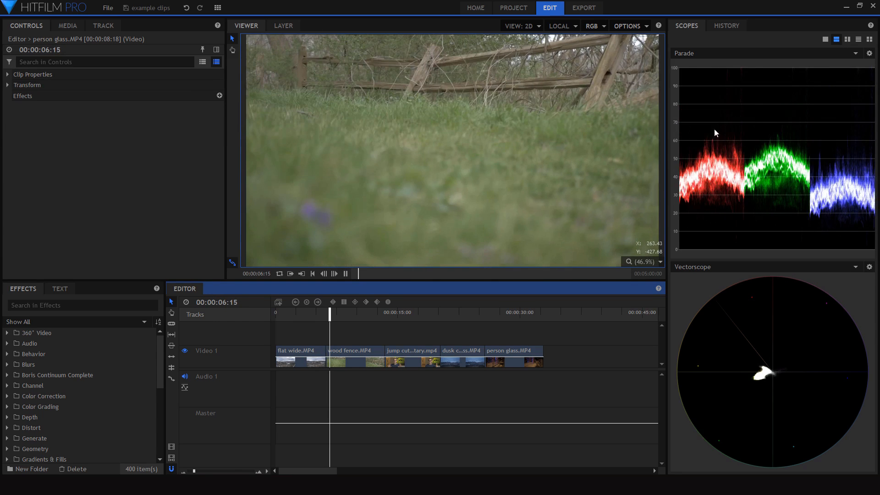
{"action": "left_click", "coordinate": [290, 316]}
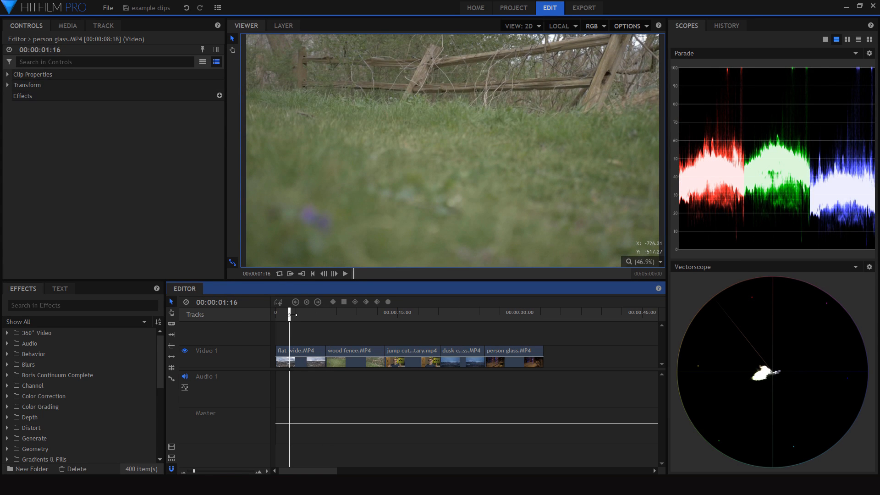
- Play the flat wide clip with the edit history in place of the scopes, and park the playhead at 00:00:03:09
{"action": "left_click", "coordinate": [725, 26]}
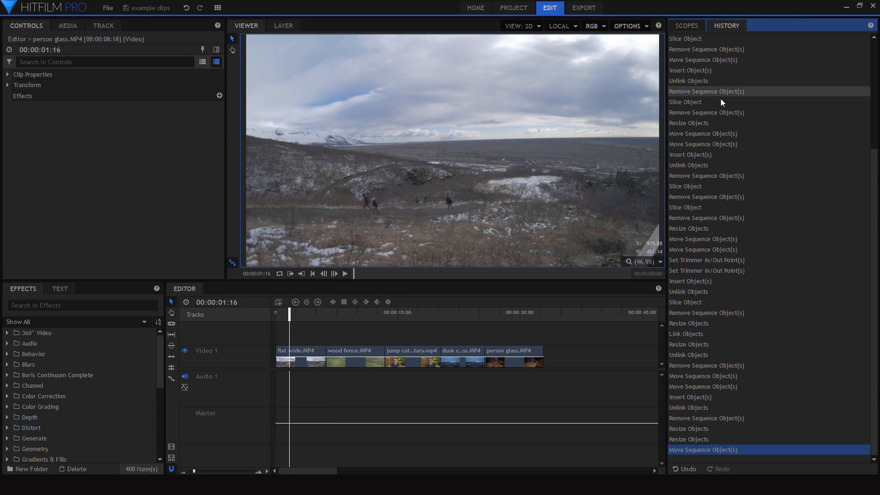
{"action": "key", "text": "space"}
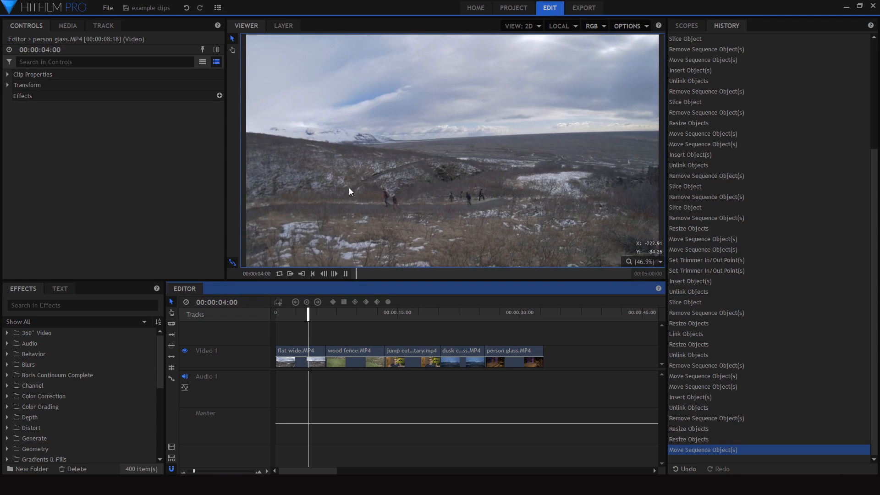
{"action": "key", "text": "space"}
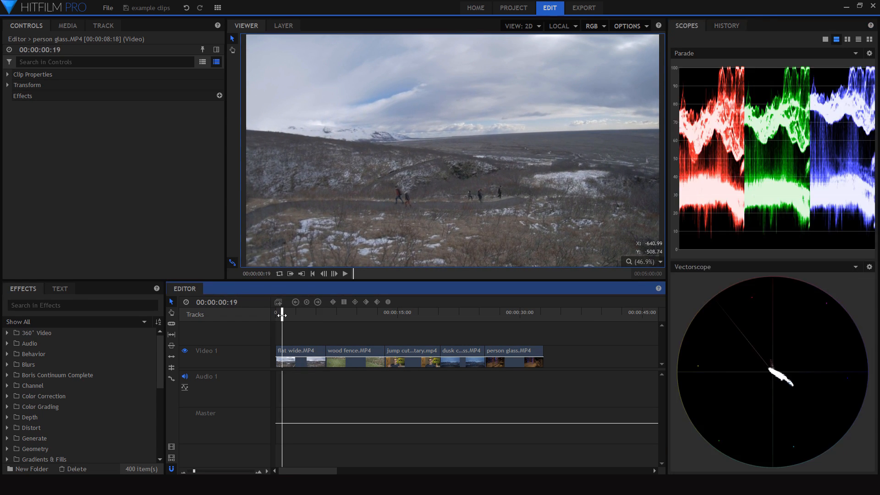
{"action": "left_click_drag", "start_coordinate": [284, 314], "coordinate": [305, 315]}
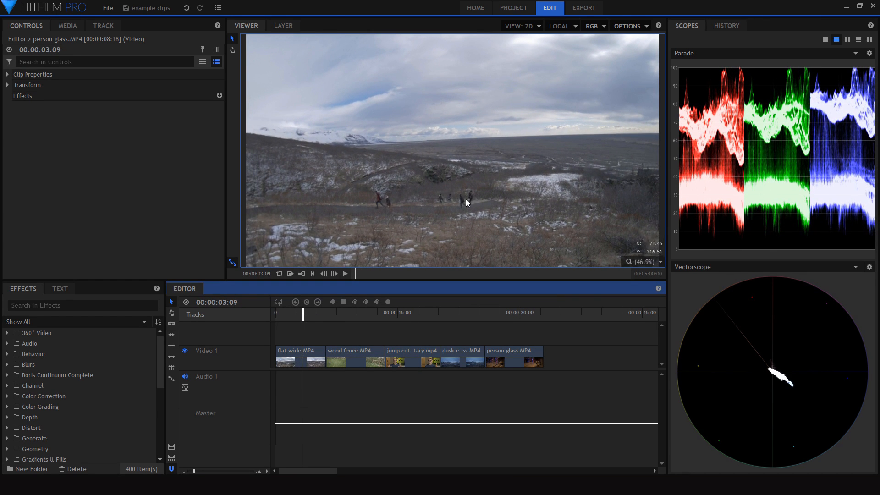
- Search the effects library for "action" and apply Action Cam Lens Distort to the flat wide clip
{"action": "scroll", "coordinate": [80, 367], "scroll_direction": "down", "scroll_amount": 5}
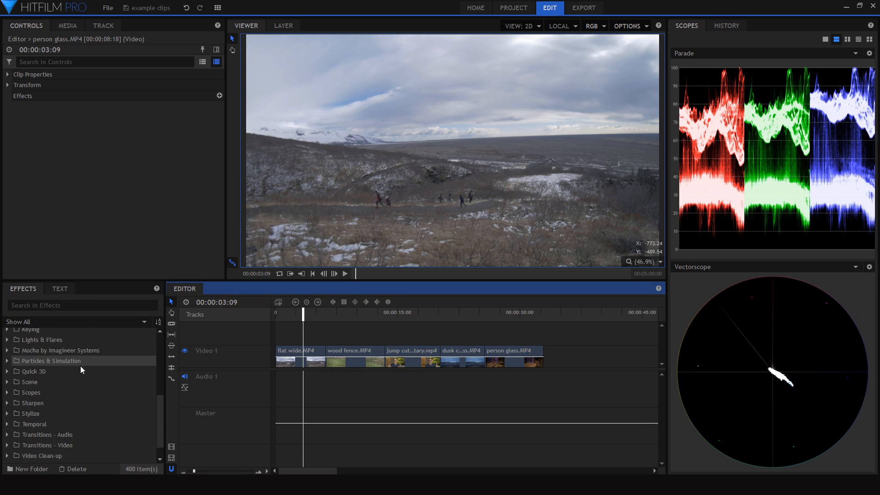
{"action": "scroll", "coordinate": [70, 392], "scroll_direction": "up", "scroll_amount": 5}
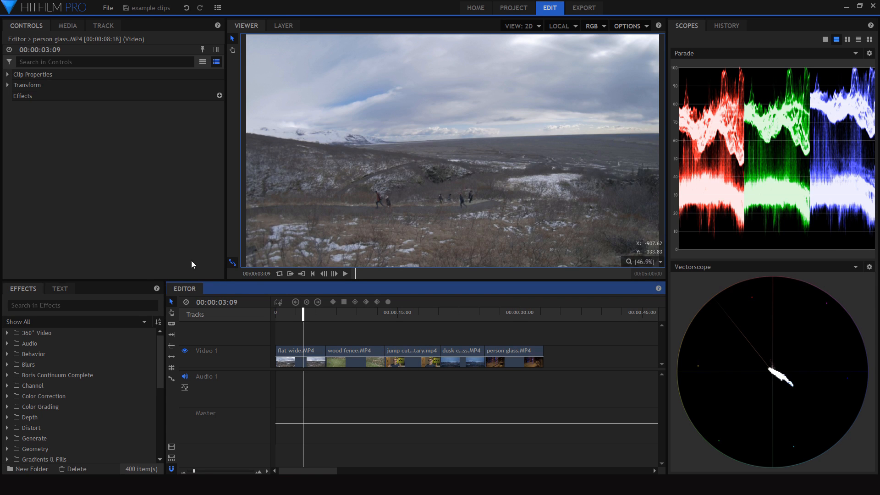
{"action": "left_click", "coordinate": [55, 304]}
{"action": "type", "text": "action"}
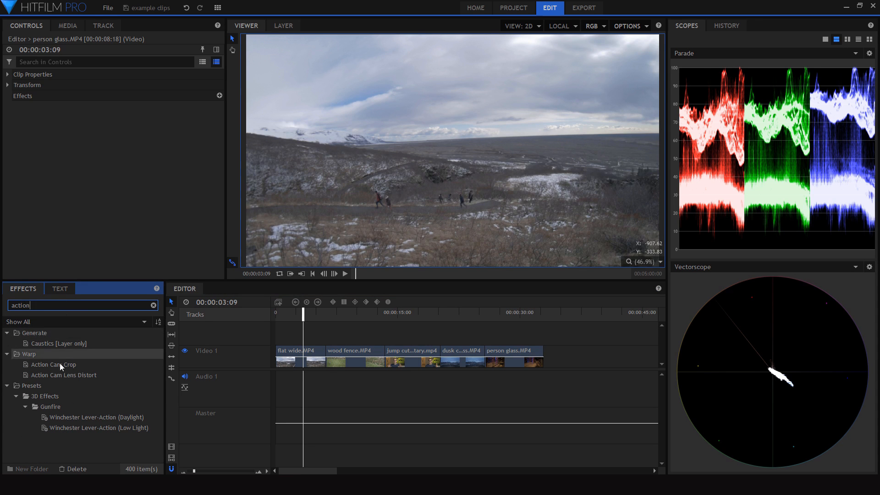
{"action": "left_click_drag", "start_coordinate": [61, 374], "coordinate": [295, 361]}
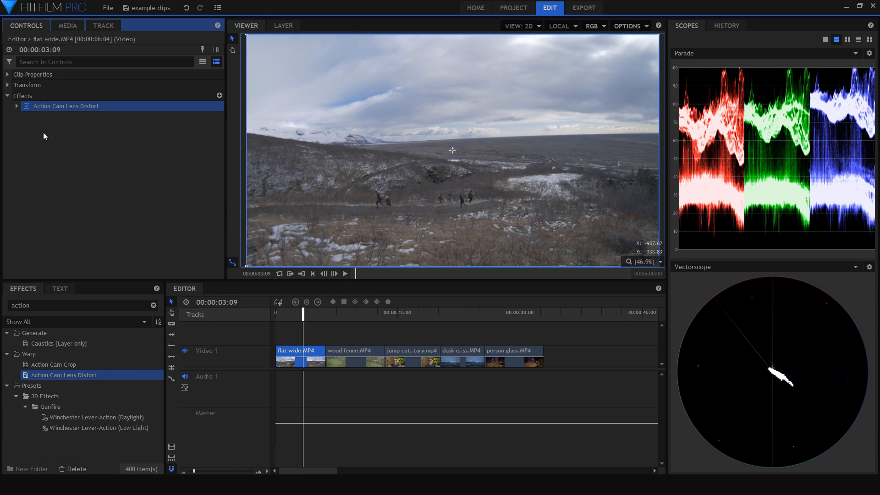
- Set the lens distortion's scale anchor to Height, enable Reverse and raise its FOV to about 59.4
{"action": "left_click", "coordinate": [17, 106]}
{"action": "left_click", "coordinate": [131, 157]}
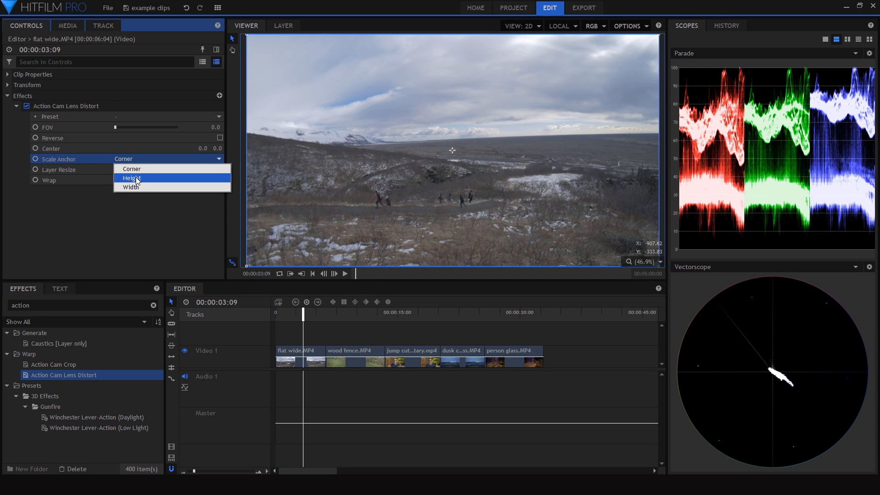
{"action": "left_click", "coordinate": [136, 176]}
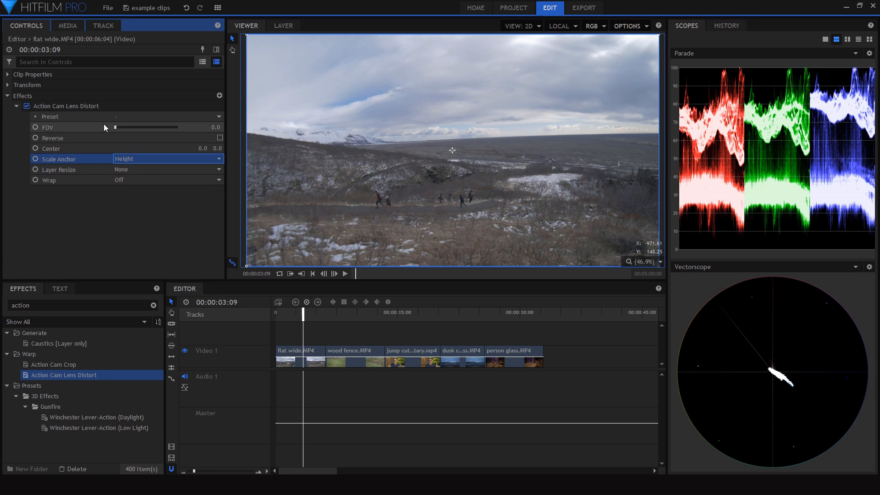
{"action": "left_click", "coordinate": [220, 137]}
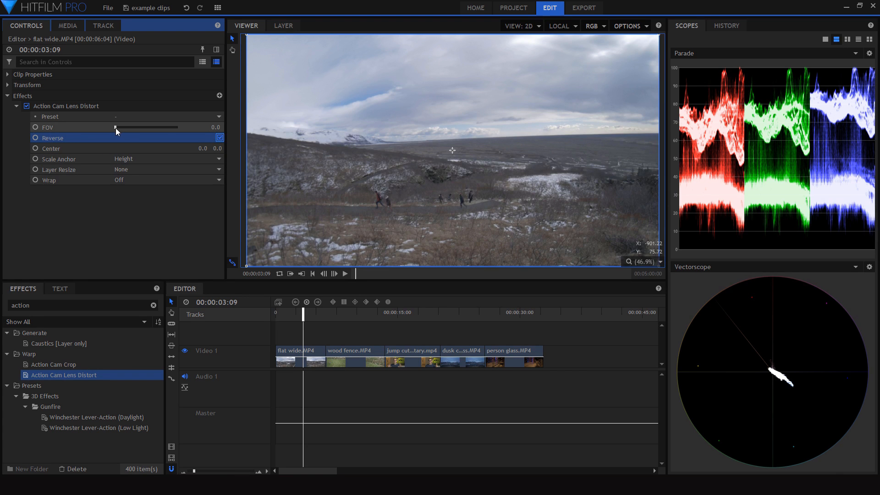
{"action": "left_click_drag", "start_coordinate": [116, 128], "coordinate": [155, 123]}
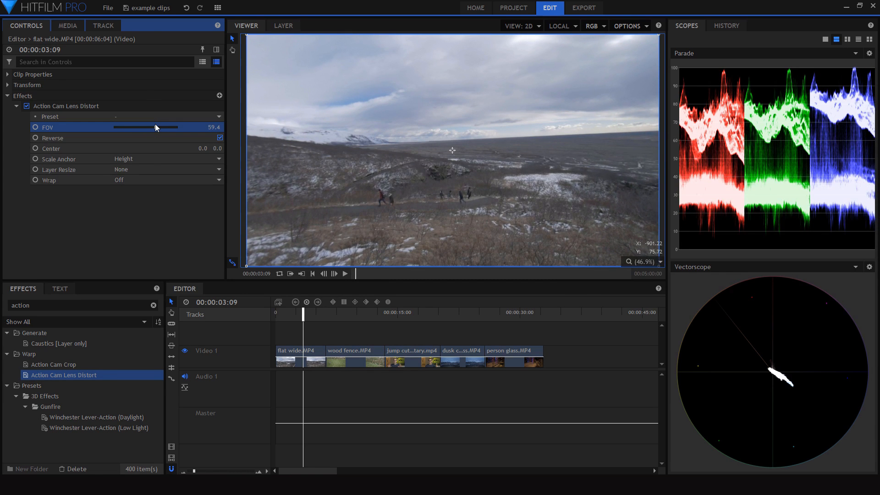
- Remove the Action Cam Lens Distort effect from the flat wide clip and clear the effects search
{"action": "left_click", "coordinate": [63, 102]}
{"action": "key", "text": "Delete"}
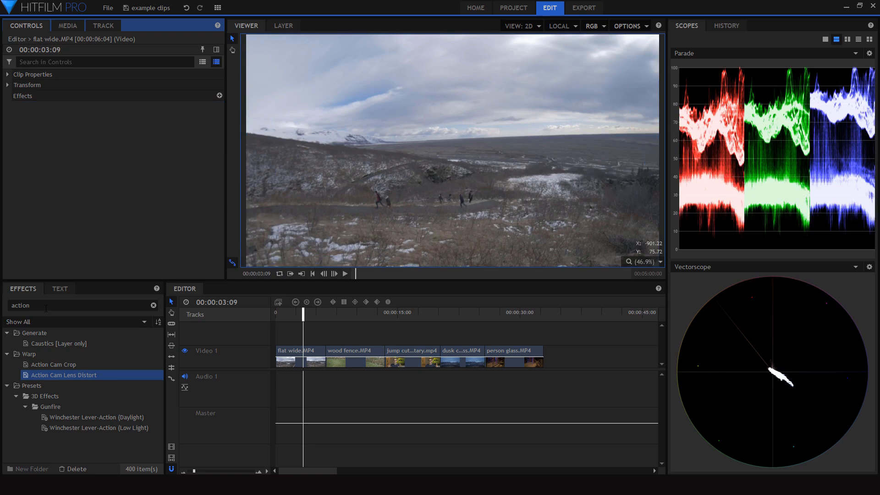
{"action": "double_click", "coordinate": [45, 308]}
{"action": "key", "text": "BackSpace"}
- Apply the Wide Angle Lens preset from the Color Correction Starter Kit to the flat wide clip
{"action": "scroll", "coordinate": [69, 342], "scroll_direction": "down", "scroll_amount": 6}
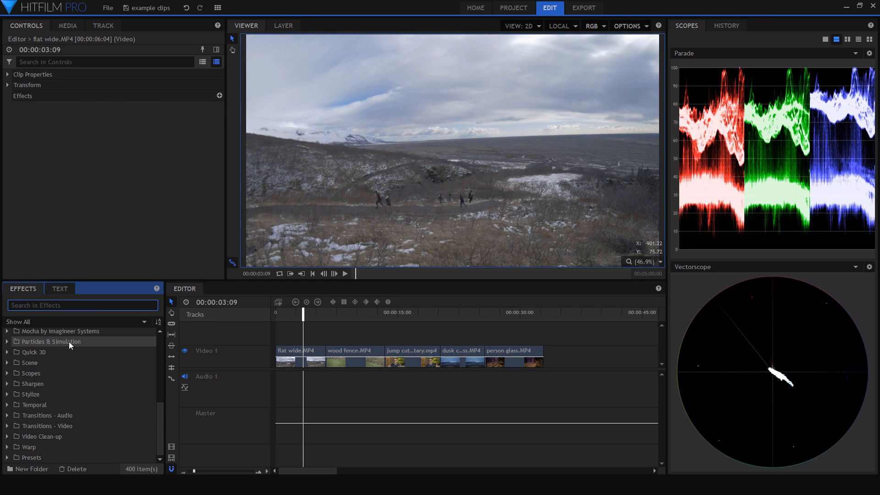
{"action": "left_click", "coordinate": [7, 456]}
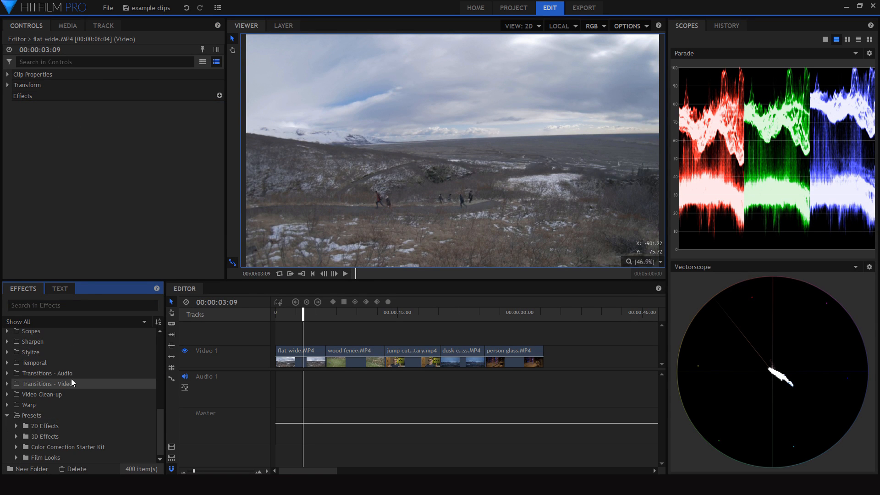
{"action": "left_click", "coordinate": [18, 449]}
{"action": "scroll", "coordinate": [68, 406], "scroll_direction": "down", "scroll_amount": 3}
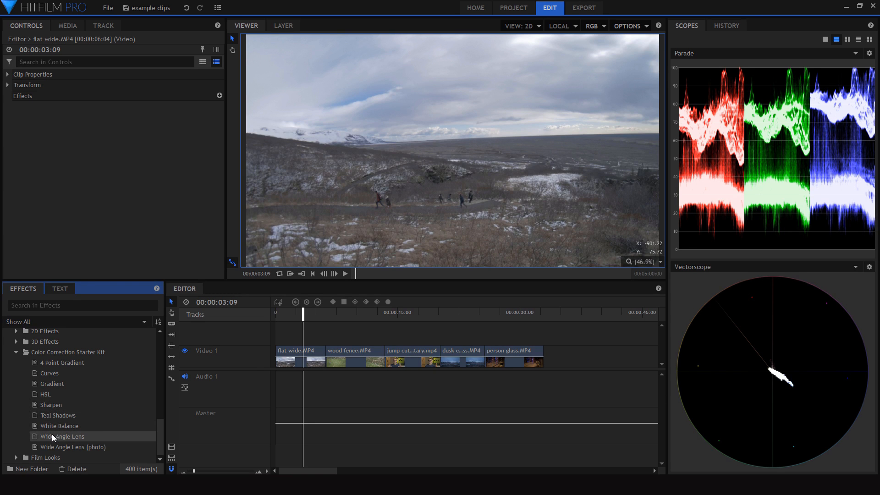
{"action": "left_click_drag", "start_coordinate": [52, 436], "coordinate": [291, 355]}
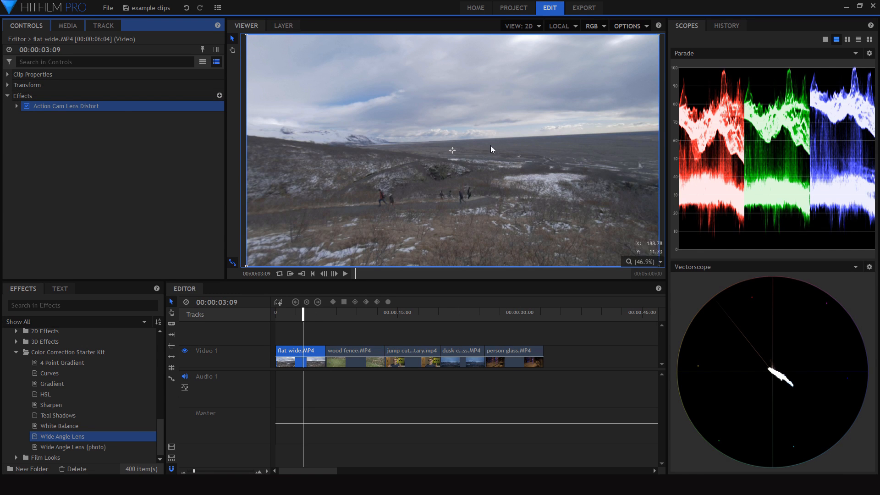
{"action": "right_click", "coordinate": [39, 109]}
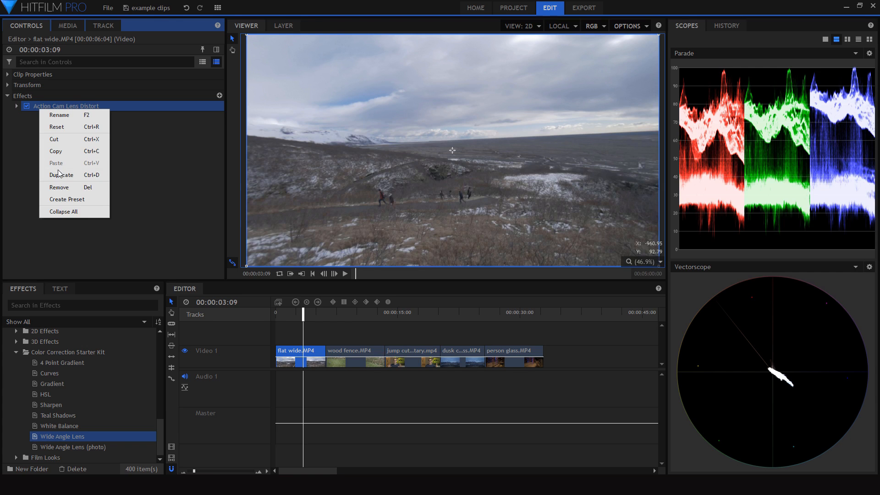
{"action": "left_click", "coordinate": [183, 161]}
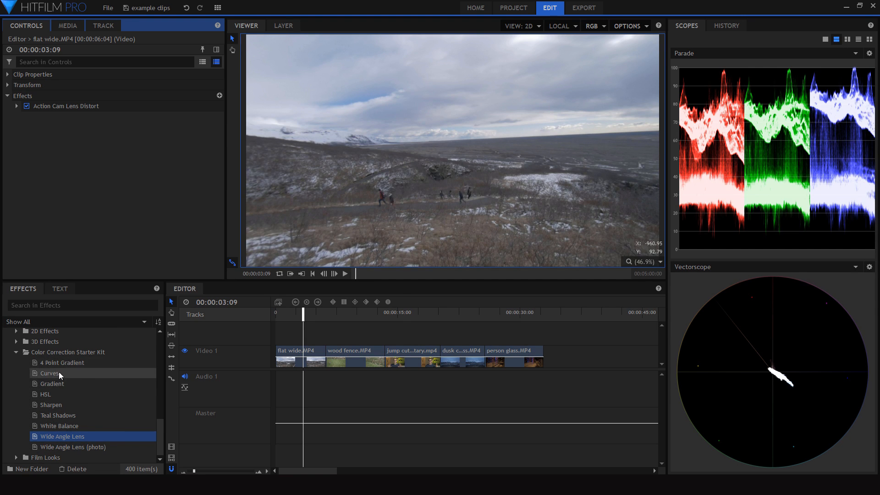
- Apply the Teal Shadows preset to the flat wide clip and expand its Curves settings
{"action": "left_click", "coordinate": [46, 394]}
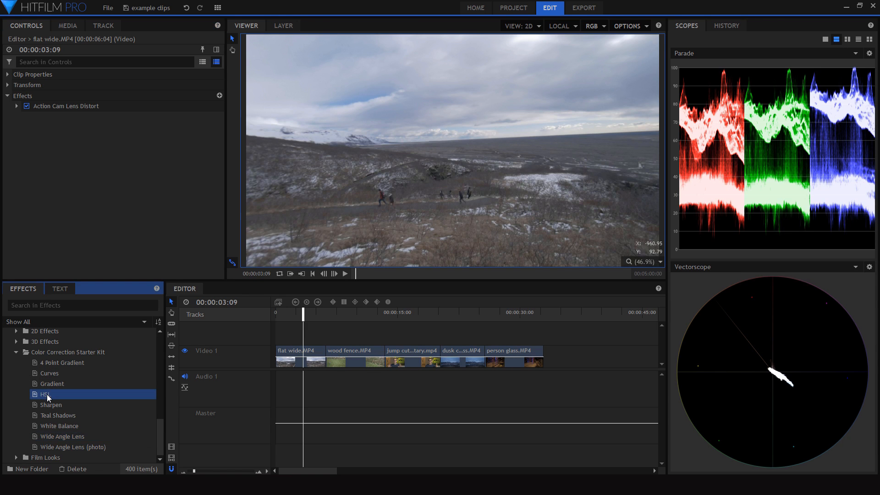
{"action": "left_click", "coordinate": [53, 414]}
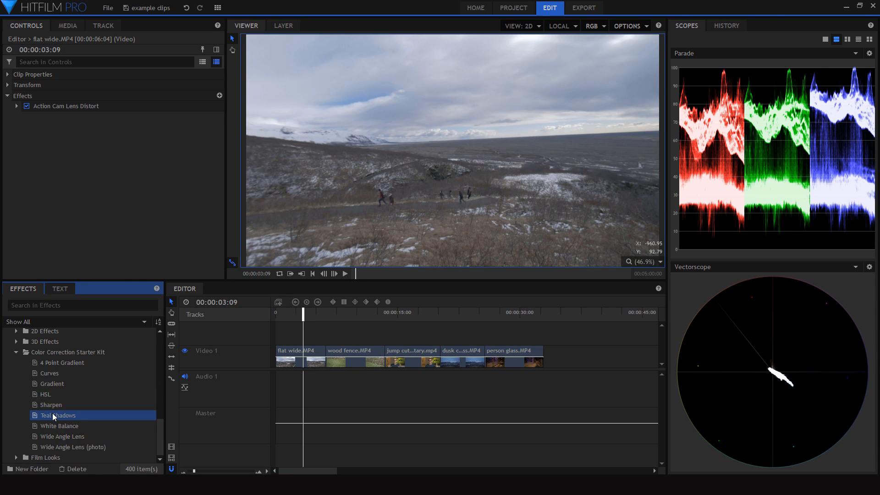
{"action": "left_click_drag", "start_coordinate": [54, 414], "coordinate": [284, 362]}
{"action": "left_click", "coordinate": [17, 117]}
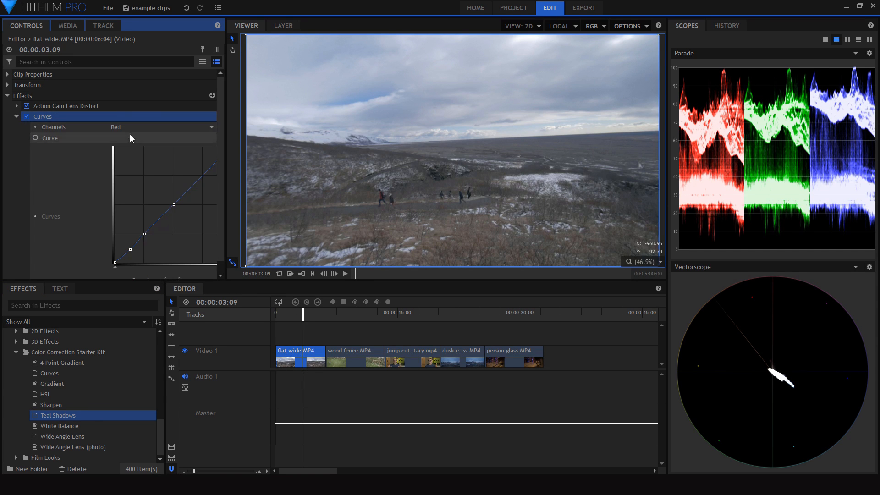
{"action": "scroll", "coordinate": [127, 178], "scroll_direction": "down", "scroll_amount": 1}
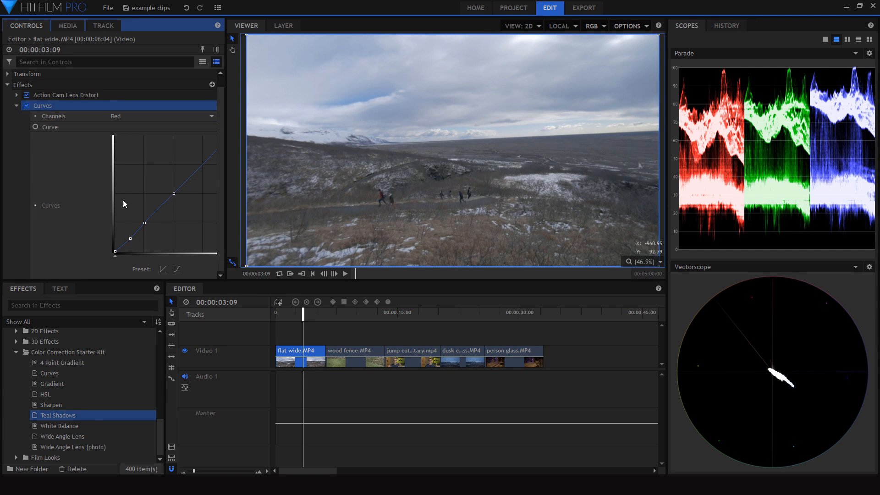
- Compare the hikers and ground up close with the Curves effect off and on, ending with the whole frame in view
{"action": "scroll", "coordinate": [470, 200], "scroll_direction": "up", "scroll_amount": 5}
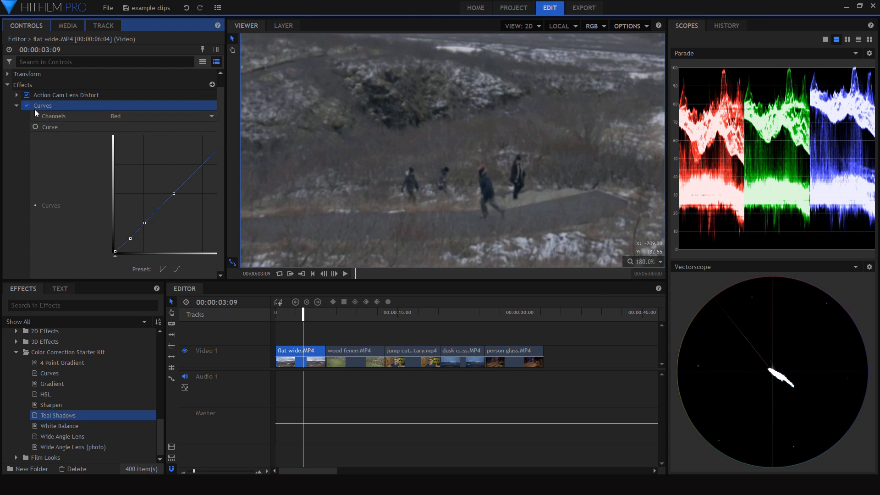
{"action": "left_click", "coordinate": [27, 105]}
{"action": "left_click", "coordinate": [28, 105]}
{"action": "left_click", "coordinate": [28, 105]}
{"action": "left_click", "coordinate": [27, 105]}
{"action": "left_click", "coordinate": [636, 263]}
{"action": "left_click", "coordinate": [647, 371]}
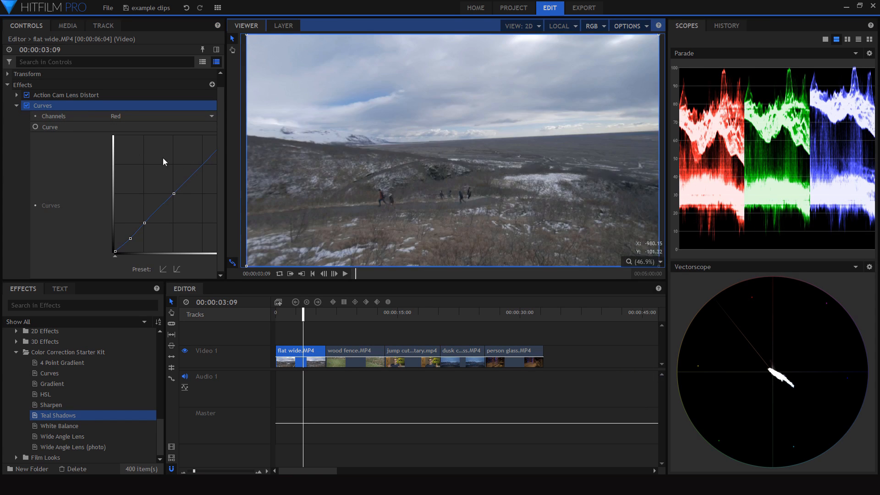
- Remove the Curves effect from the flat wide clip and select the Color Correction Starter Kit preset folder
{"action": "left_click", "coordinate": [76, 109]}
{"action": "key", "text": "Delete"}
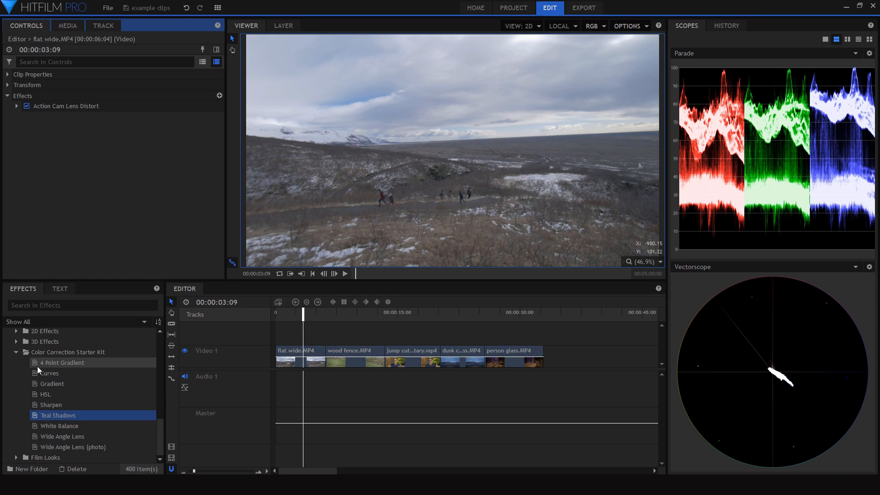
{"action": "left_click", "coordinate": [42, 352]}
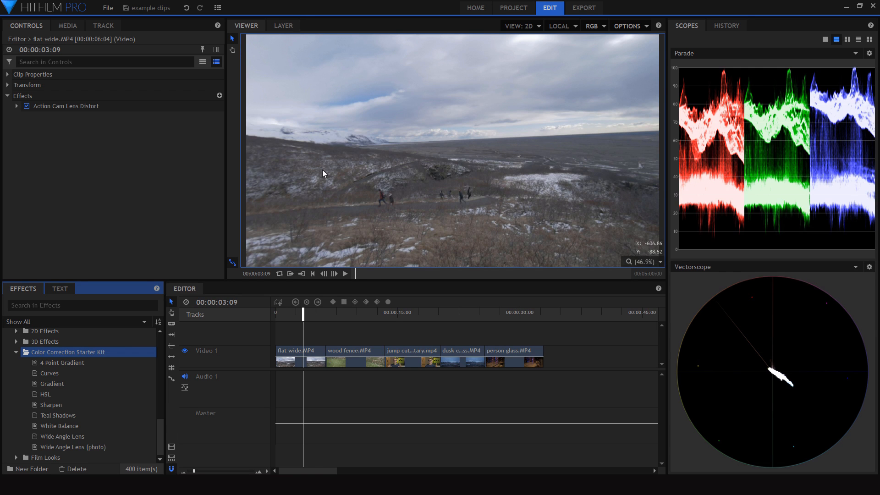
- Apply the Curves preset to the flat wide clip, showing its full curve graph alongside a single enlarged Parade scope
{"action": "left_click_drag", "start_coordinate": [54, 378], "coordinate": [298, 358]}
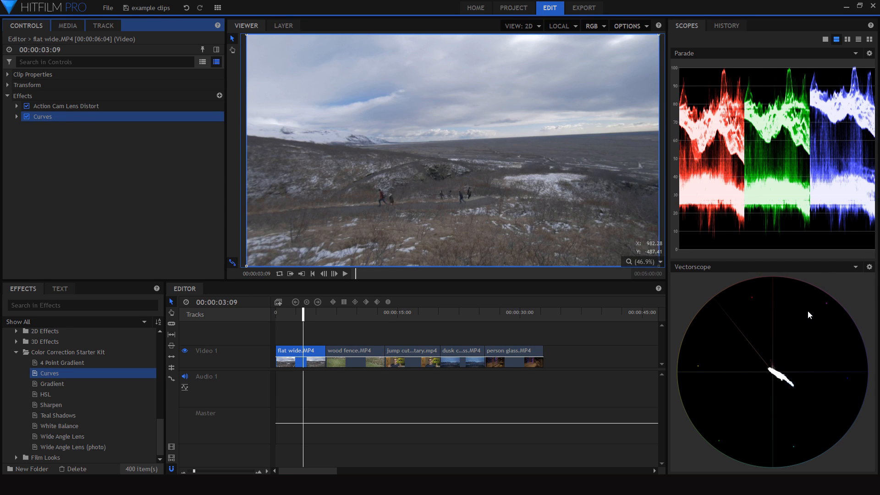
{"action": "left_click", "coordinate": [825, 39]}
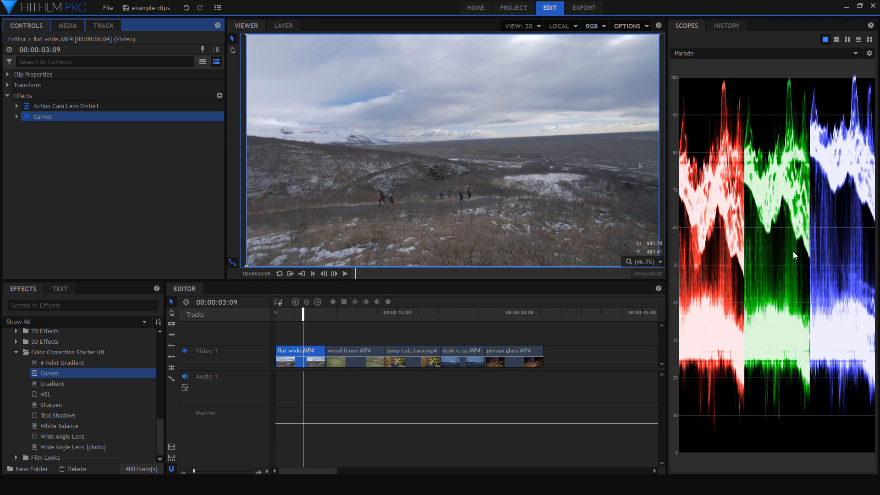
{"action": "left_click", "coordinate": [16, 117]}
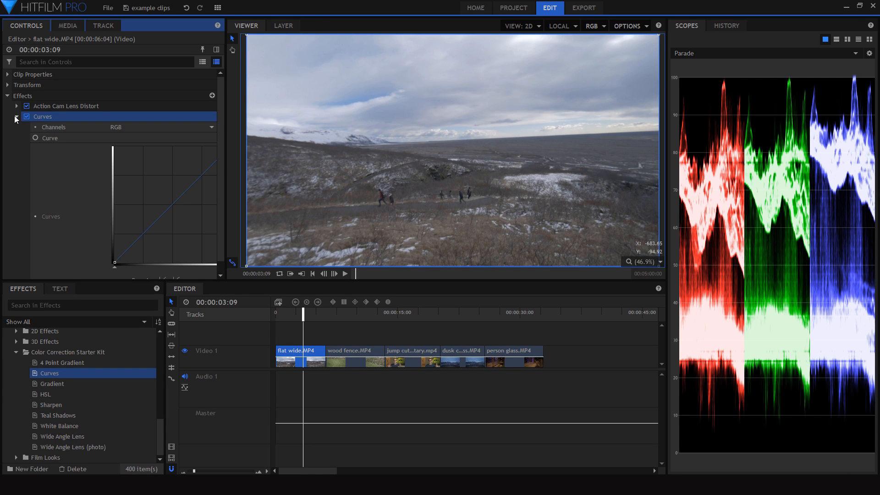
{"action": "left_click_drag", "start_coordinate": [223, 202], "coordinate": [241, 190]}
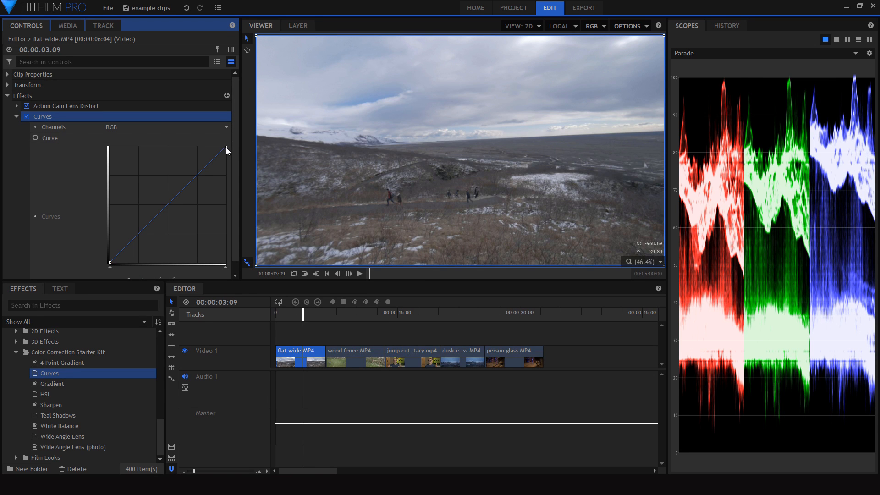
- Shape the RGB curve into a soft S: lower the white point slightly, pull down the shadows and raise the highlights
{"action": "left_click_drag", "start_coordinate": [226, 147], "coordinate": [227, 150]}
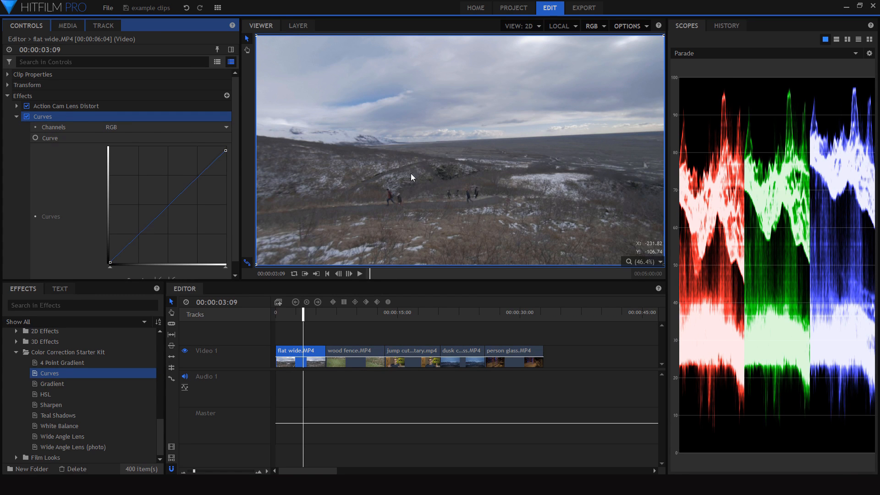
{"action": "left_click_drag", "start_coordinate": [141, 234], "coordinate": [146, 240]}
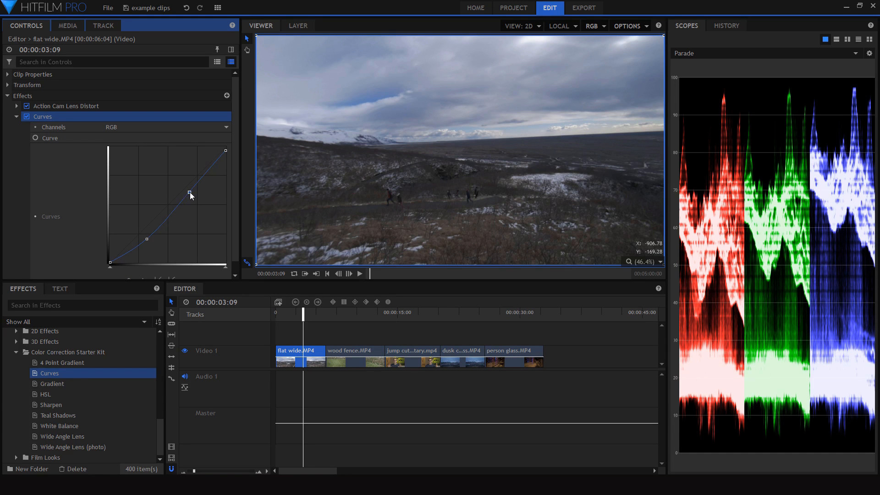
{"action": "left_click_drag", "start_coordinate": [190, 192], "coordinate": [186, 186]}
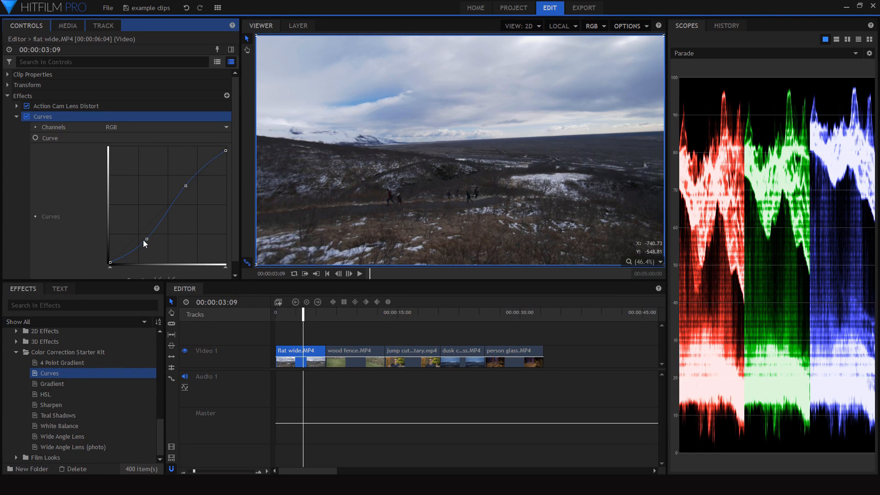
{"action": "left_click_drag", "start_coordinate": [146, 238], "coordinate": [146, 236]}
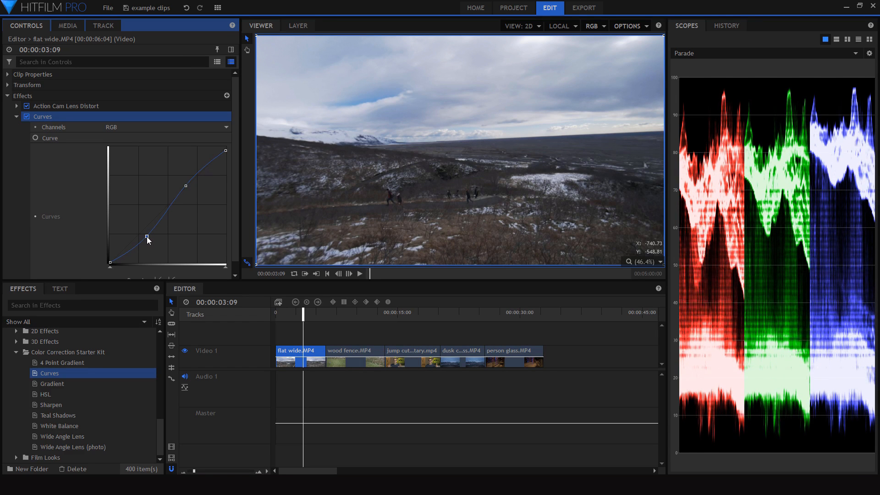
{"action": "left_click_drag", "start_coordinate": [186, 182], "coordinate": [184, 181]}
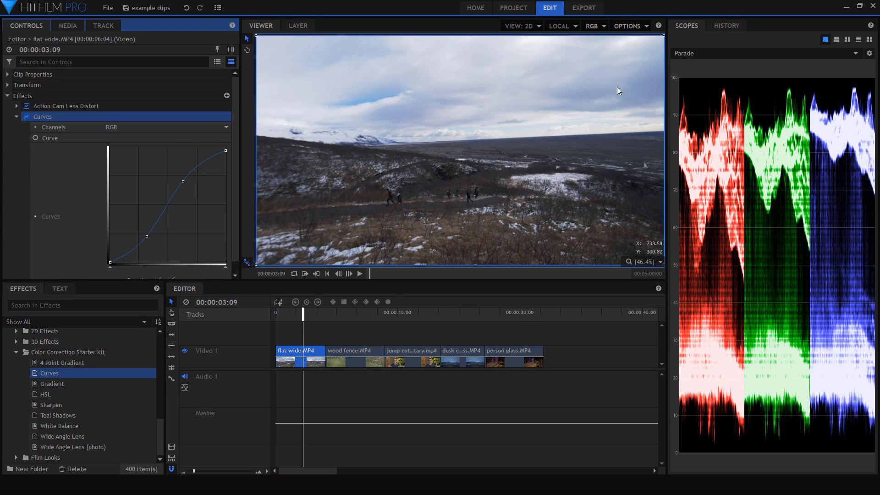
- Collapse the Curves effect and remove it from the flat wide clip
{"action": "left_click", "coordinate": [16, 117]}
{"action": "left_click", "coordinate": [59, 117]}
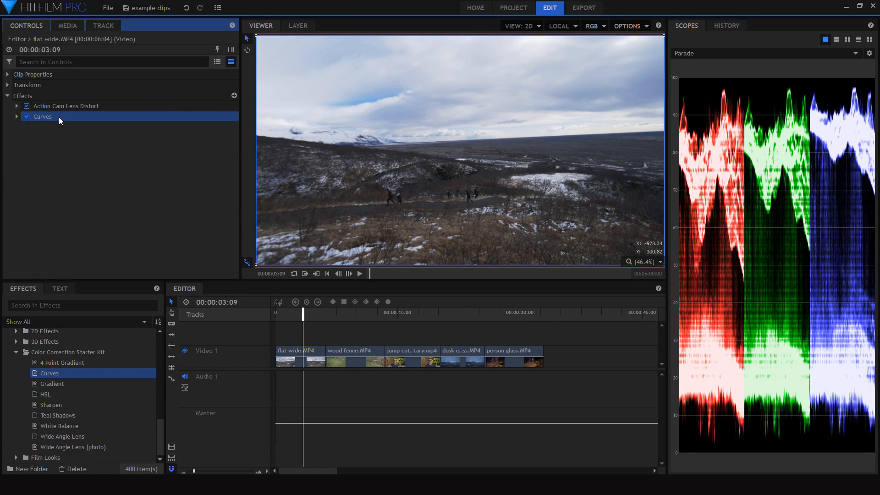
{"action": "key", "text": "Delete"}
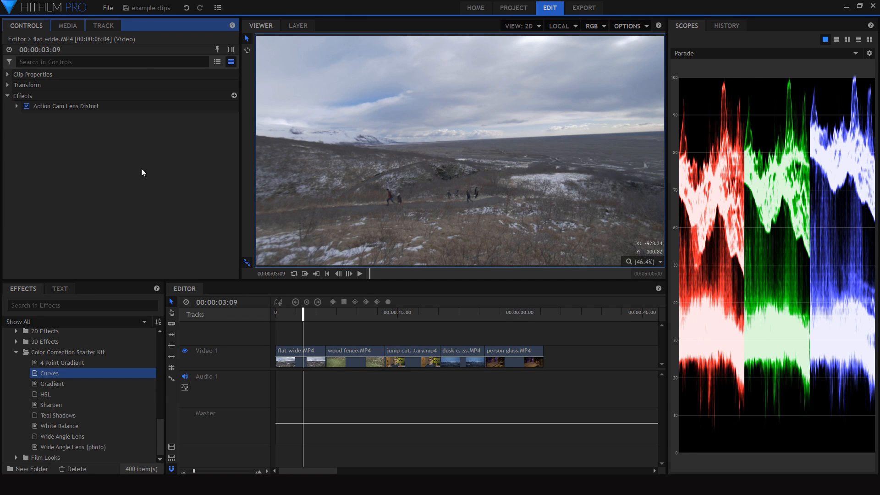
- Apply the Gradient preset to the flat wide clip and set the Color Gradient's opacity to 50%
{"action": "left_click_drag", "start_coordinate": [51, 381], "coordinate": [47, 109]}
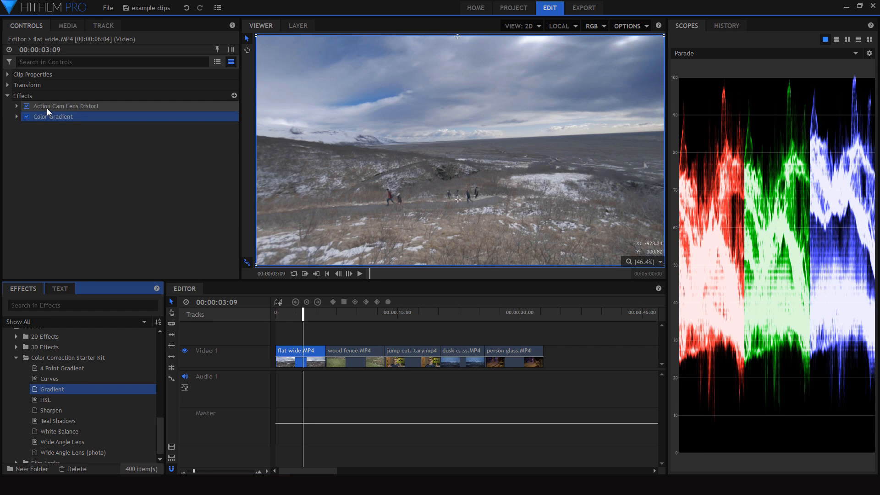
{"action": "left_click", "coordinate": [17, 116]}
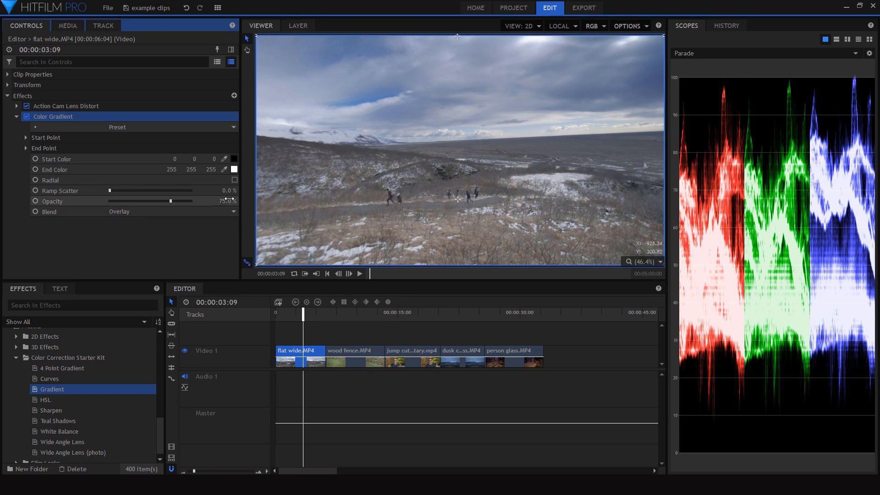
{"action": "left_click", "coordinate": [227, 201]}
{"action": "type", "text": "50"}
{"action": "key", "text": "Return"}
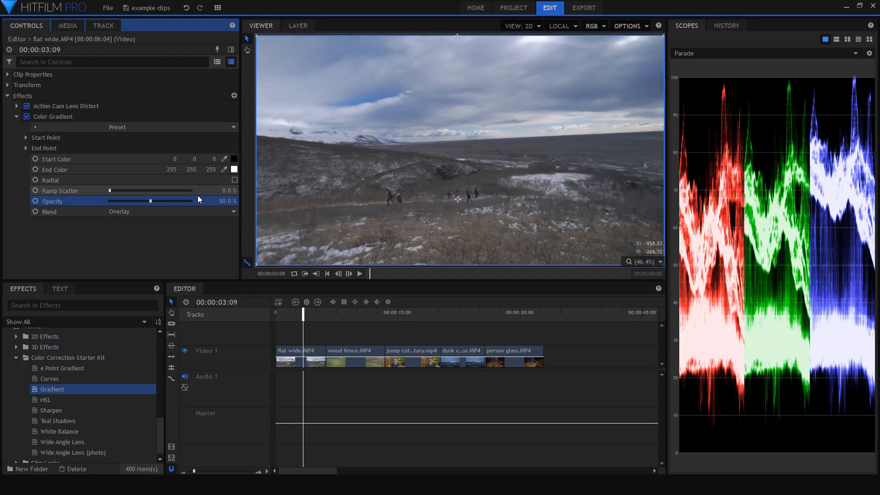
- Compare the flat wide clip with the Color Gradient effect off and on, leaving it enabled
{"action": "left_click", "coordinate": [28, 117]}
{"action": "left_click", "coordinate": [29, 117]}
{"action": "left_click", "coordinate": [29, 116]}
{"action": "left_click", "coordinate": [28, 117]}
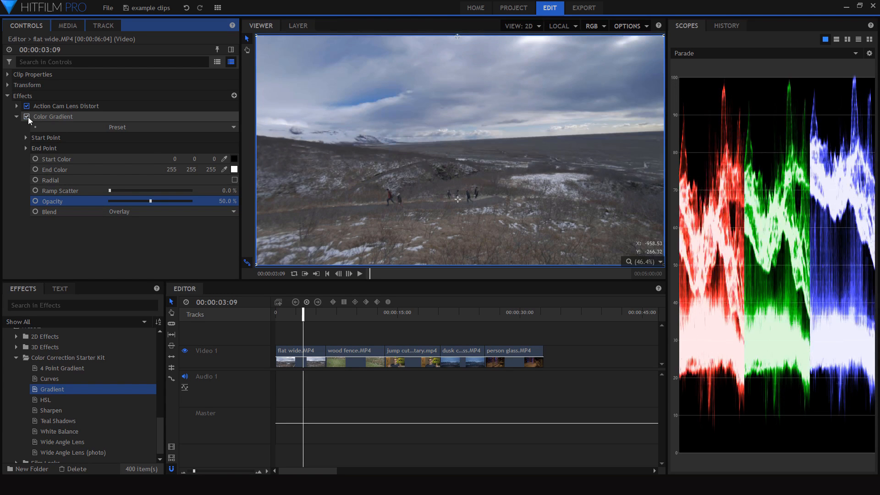
- Move the gradient's end point up toward the horizon and its start point slightly lower in the sky, checking the effect off and on
{"action": "left_click_drag", "start_coordinate": [458, 199], "coordinate": [465, 170]}
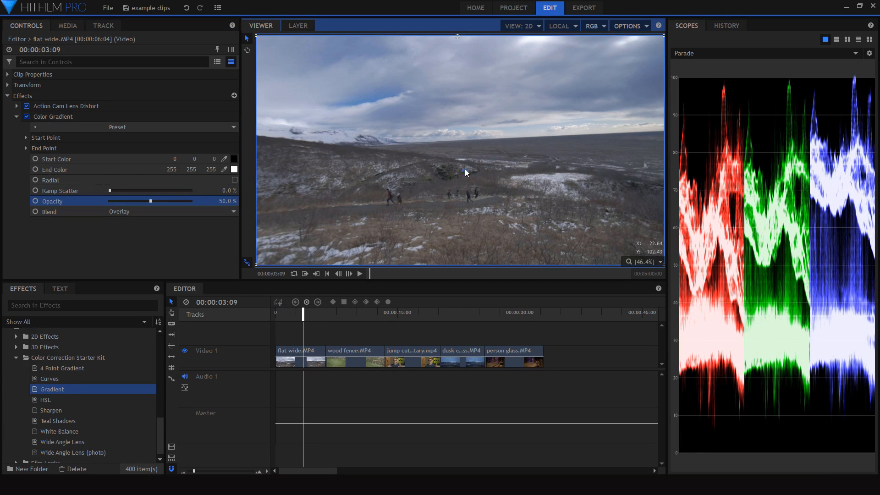
{"action": "left_click_drag", "start_coordinate": [460, 39], "coordinate": [461, 41]}
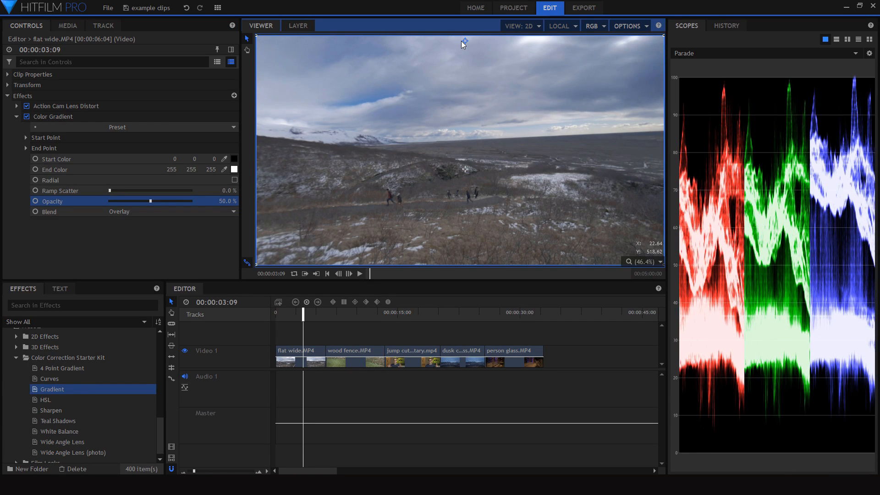
{"action": "left_click", "coordinate": [17, 116]}
{"action": "left_click", "coordinate": [27, 117]}
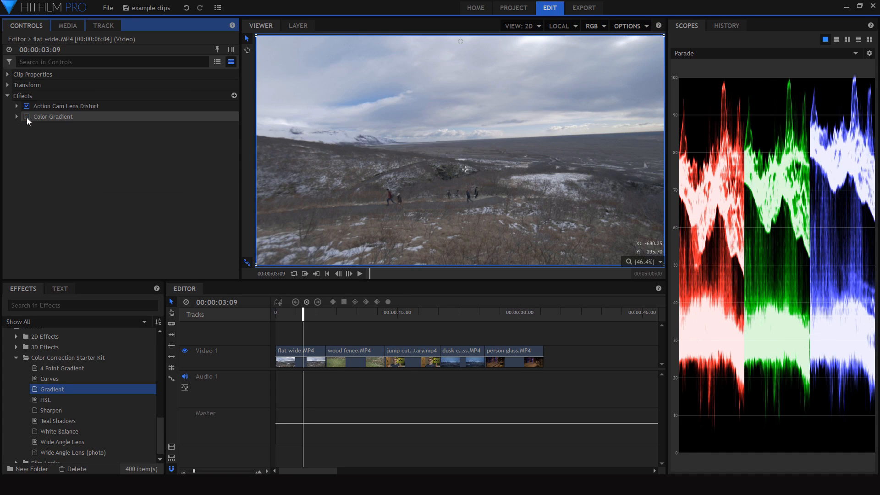
{"action": "left_click", "coordinate": [26, 118]}
- Apply the Curves preset after Color Gradient and shape an S-curve with a slightly lowered white point, darker shadows and brighter highlights
{"action": "left_click", "coordinate": [37, 381]}
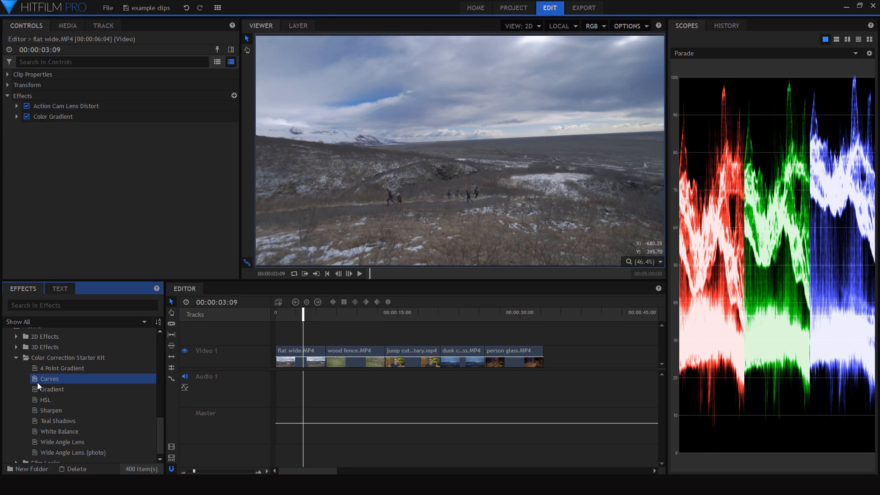
{"action": "left_click_drag", "start_coordinate": [37, 382], "coordinate": [64, 126]}
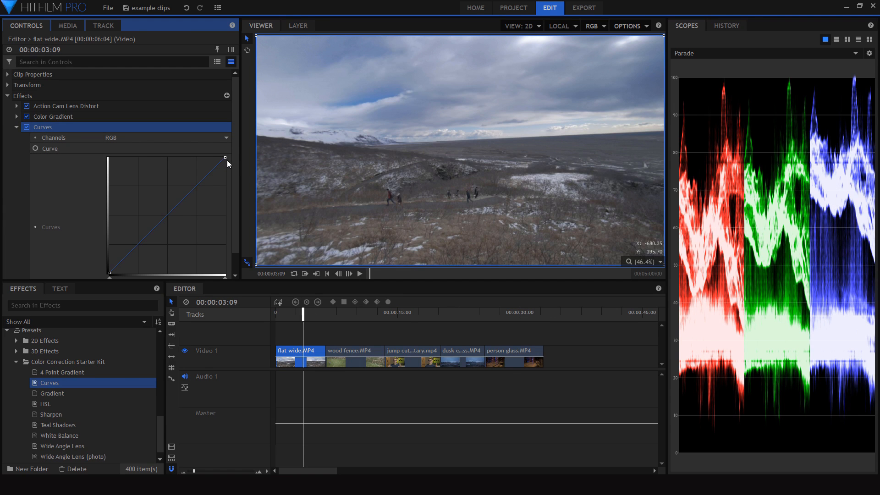
{"action": "left_click_drag", "start_coordinate": [225, 158], "coordinate": [225, 161]}
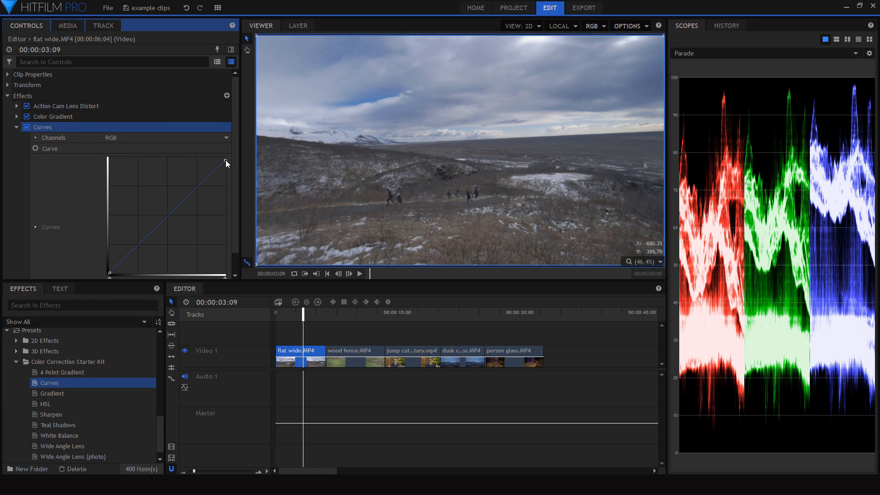
{"action": "left_click_drag", "start_coordinate": [137, 242], "coordinate": [144, 248]}
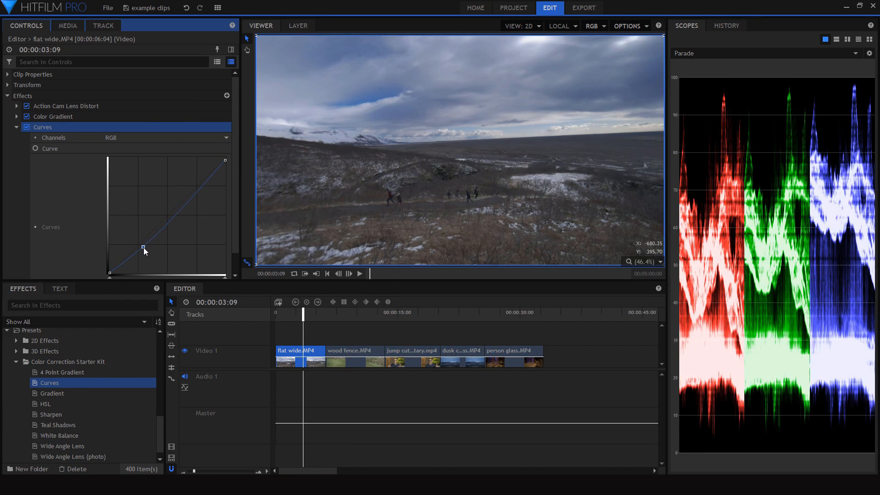
{"action": "left_click_drag", "start_coordinate": [179, 201], "coordinate": [179, 197]}
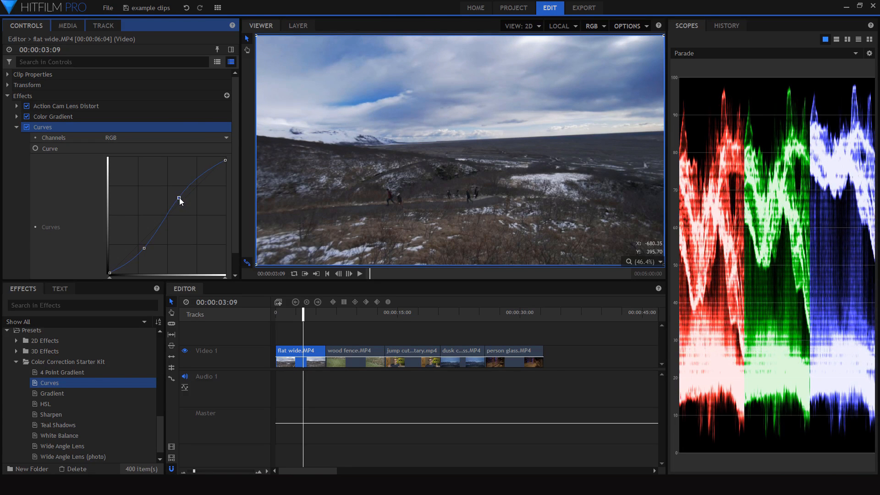
{"action": "left_click_drag", "start_coordinate": [145, 248], "coordinate": [146, 249]}
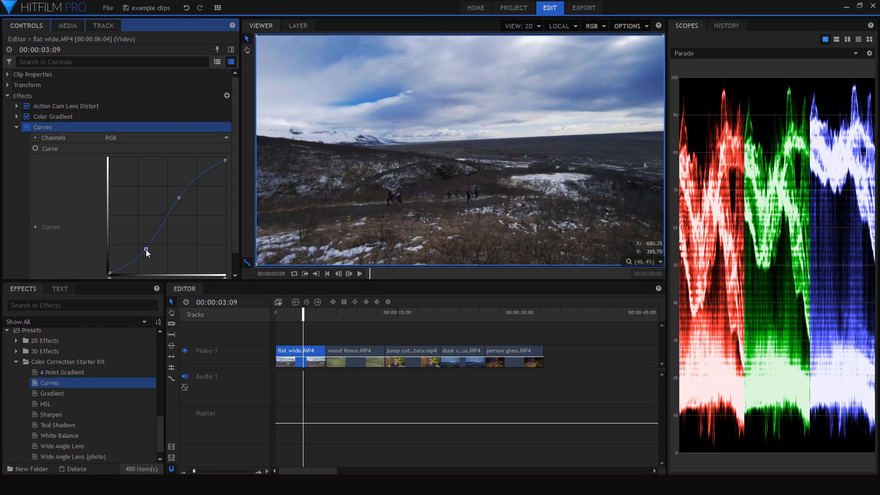
- Compare the sky with the Color Gradient off and on under the Curves effect, collapsing the Curves settings and leaving both effects enabled
{"action": "left_click", "coordinate": [27, 118]}
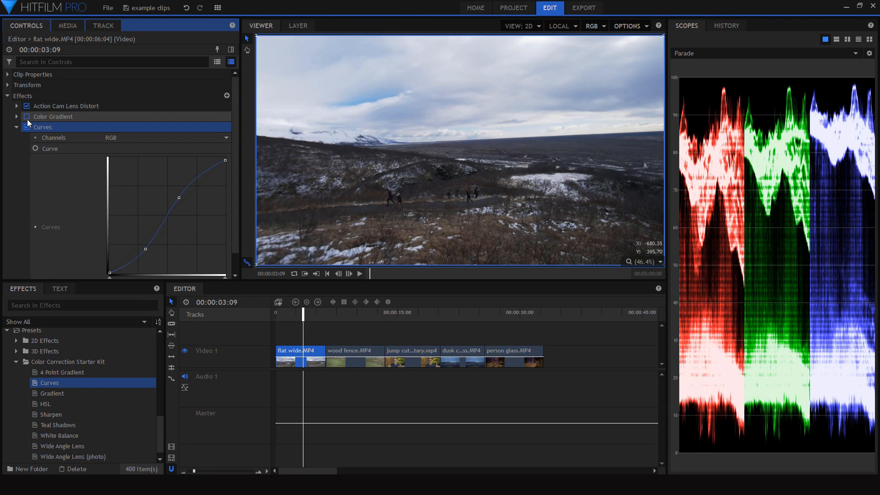
{"action": "left_click", "coordinate": [26, 119]}
{"action": "left_click", "coordinate": [27, 119]}
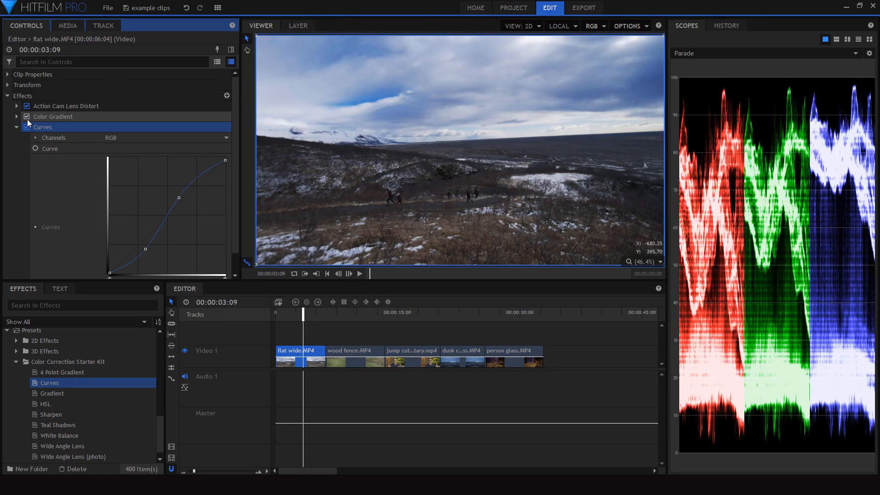
{"action": "left_click", "coordinate": [17, 127]}
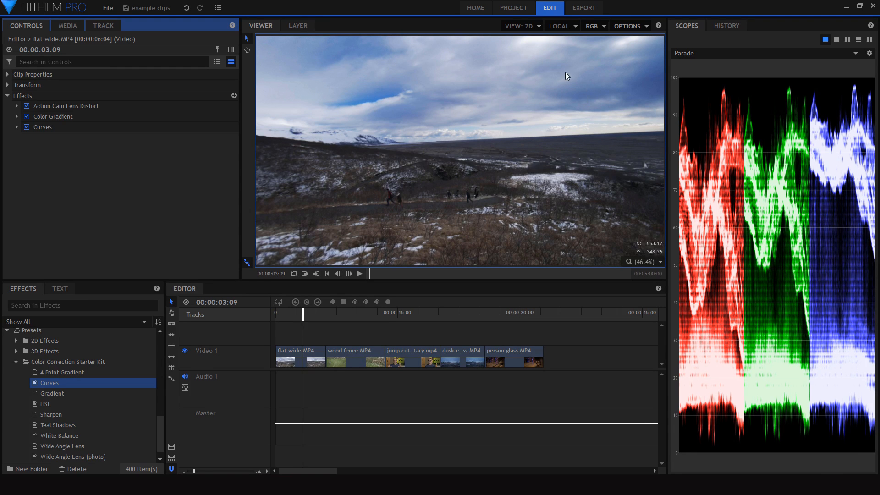
{"action": "left_click", "coordinate": [26, 115]}
{"action": "left_click", "coordinate": [27, 115]}
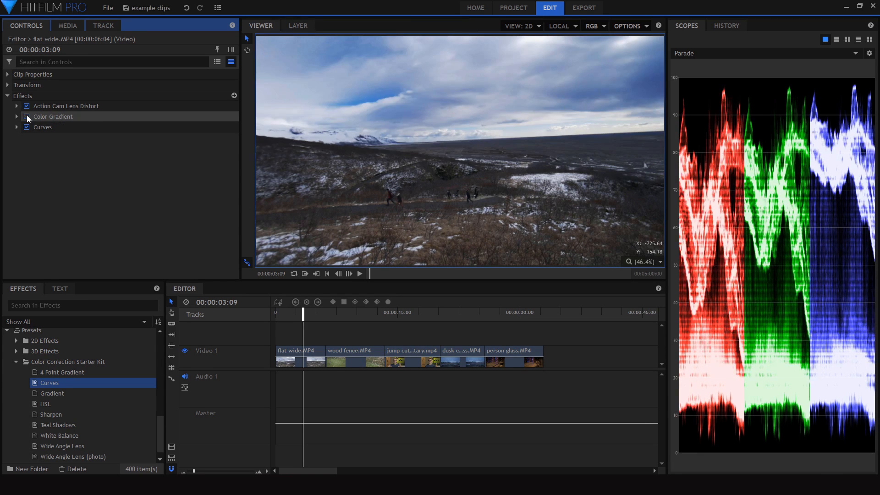
{"action": "left_click", "coordinate": [26, 116]}
{"action": "left_click", "coordinate": [27, 115]}
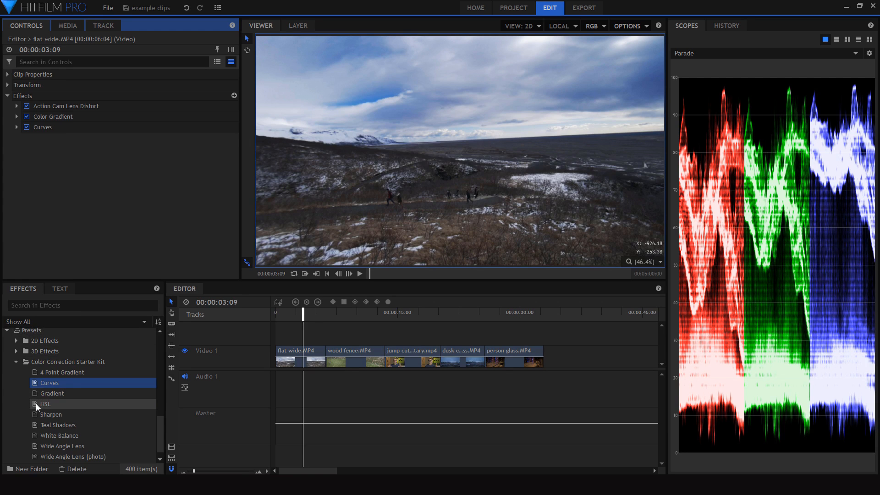
- Apply the HSL preset after the Curves effect on the flat wide clip and expand its Yellow hue, saturation and lightness settings
{"action": "left_click_drag", "start_coordinate": [36, 403], "coordinate": [46, 137]}
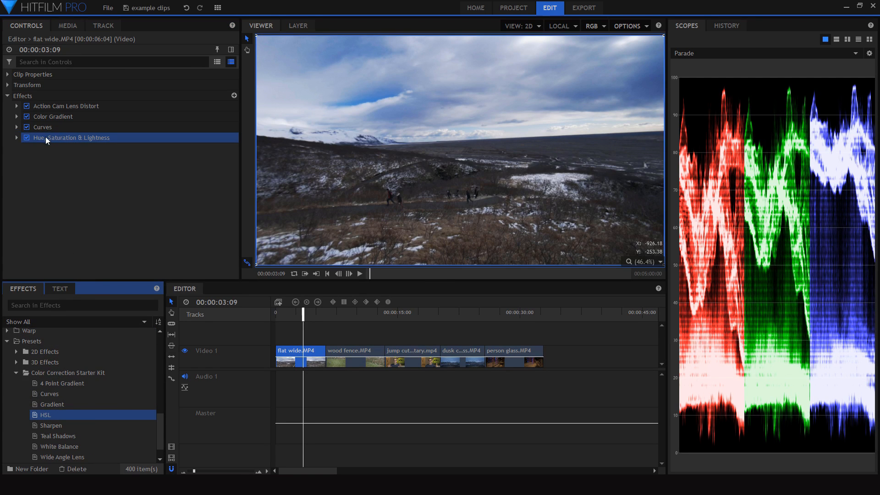
{"action": "left_click", "coordinate": [16, 138]}
{"action": "left_click", "coordinate": [26, 169]}
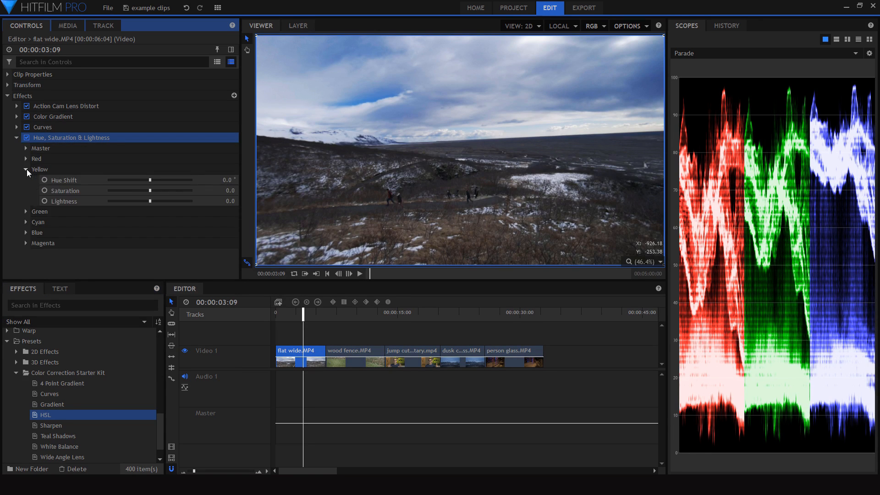
{"action": "left_click", "coordinate": [26, 169]}
{"action": "left_click", "coordinate": [19, 138]}
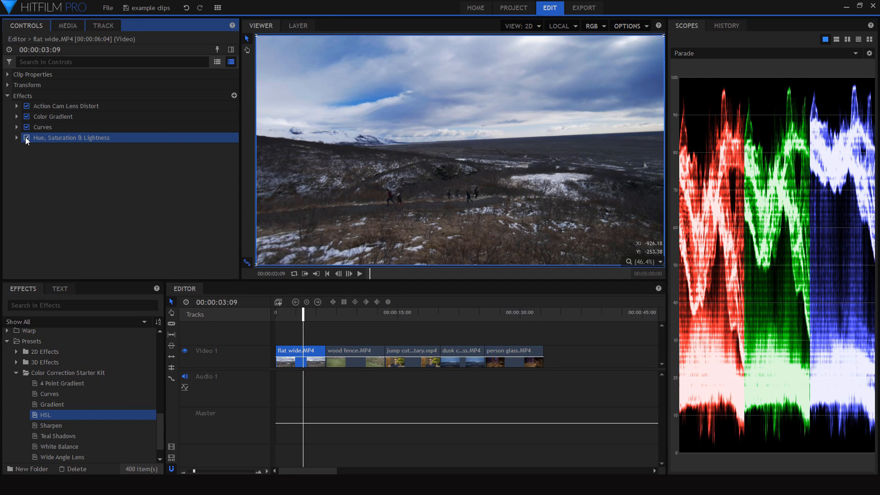
{"action": "left_click", "coordinate": [21, 141]}
{"action": "left_click", "coordinate": [25, 170]}
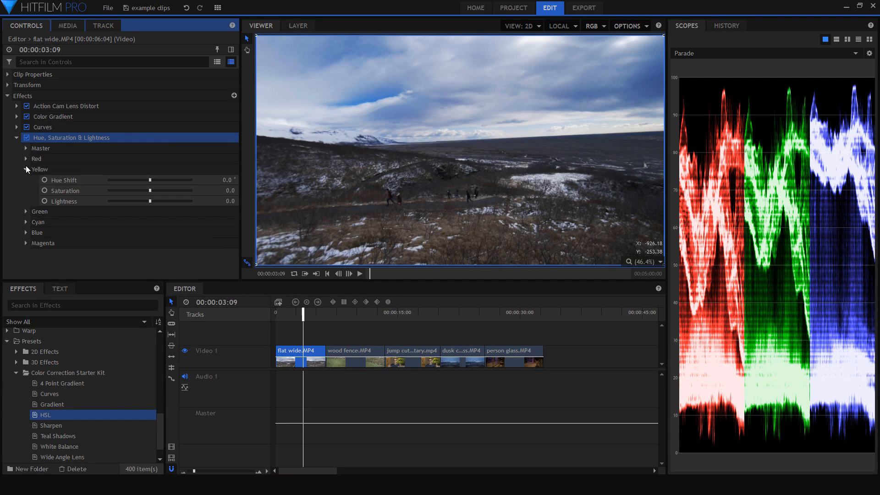
{"action": "left_click", "coordinate": [26, 169]}
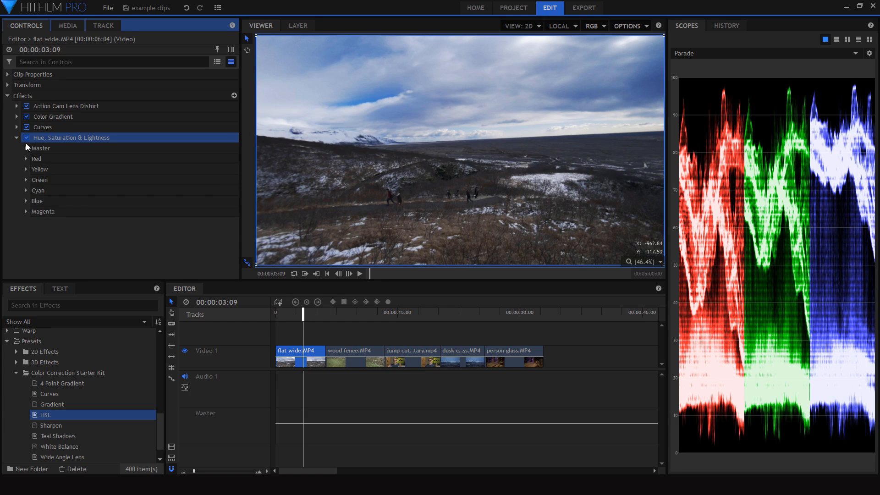
{"action": "left_click", "coordinate": [25, 159]}
{"action": "left_click", "coordinate": [26, 158]}
{"action": "left_click", "coordinate": [27, 168]}
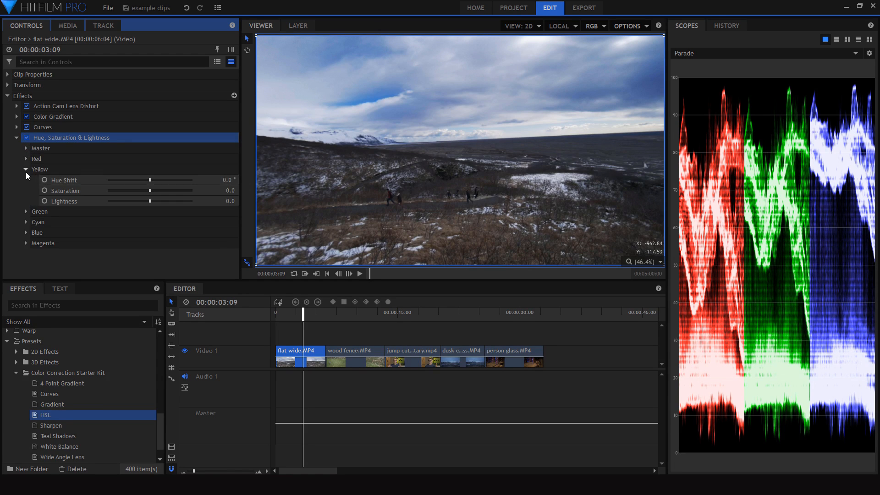
- Try lowering the Blue lightness to -98 in the HSL effect and undo it, browsing the Yellow and Green ranges as well
{"action": "left_click", "coordinate": [26, 172]}
{"action": "left_click", "coordinate": [25, 180]}
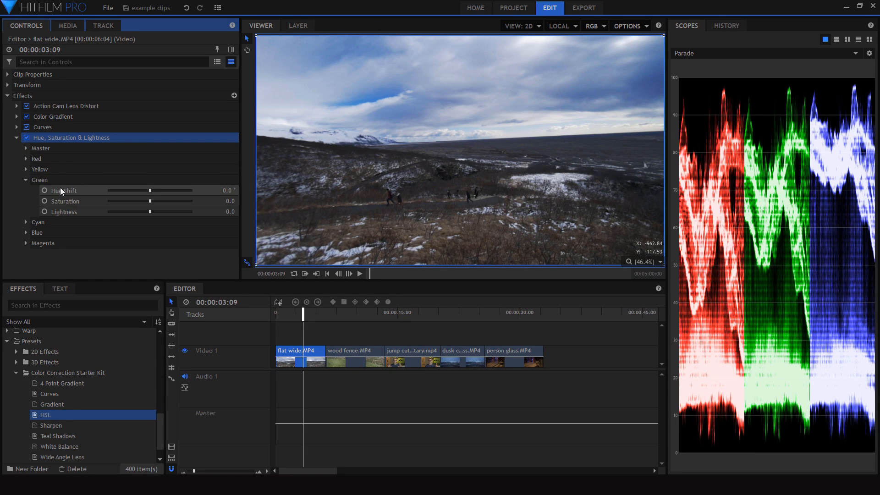
{"action": "left_click", "coordinate": [26, 180]}
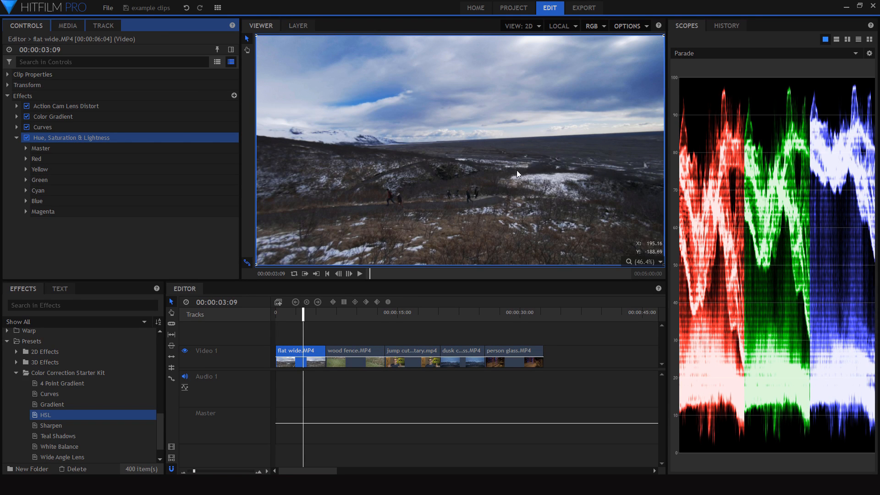
{"action": "left_click", "coordinate": [26, 202]}
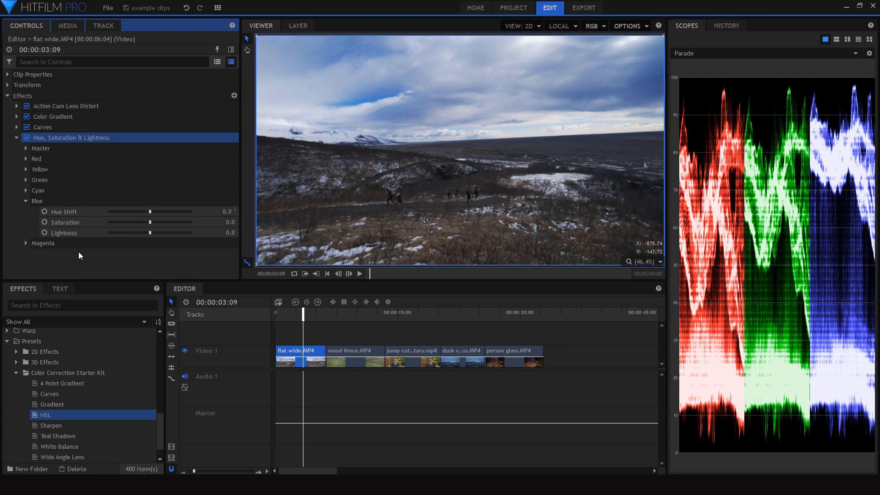
{"action": "left_click_drag", "start_coordinate": [137, 234], "coordinate": [109, 237]}
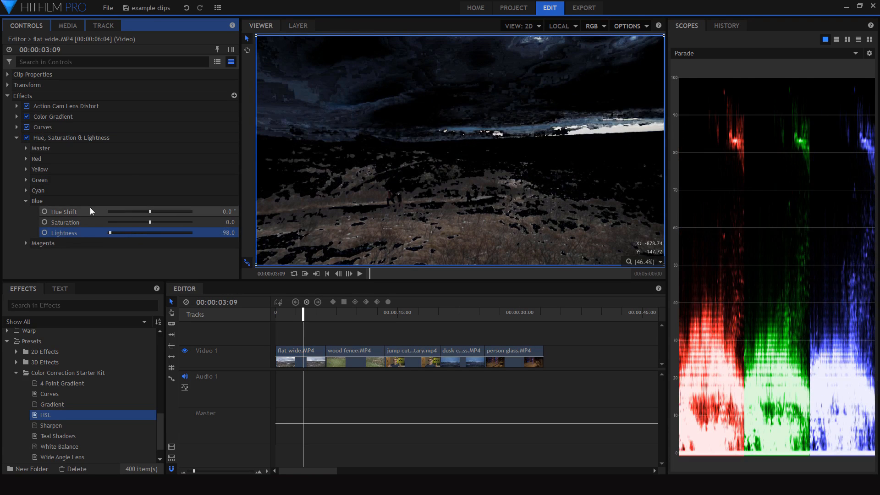
{"action": "key", "text": "ctrl+z"}
{"action": "left_click", "coordinate": [27, 201]}
{"action": "left_click", "coordinate": [25, 169]}
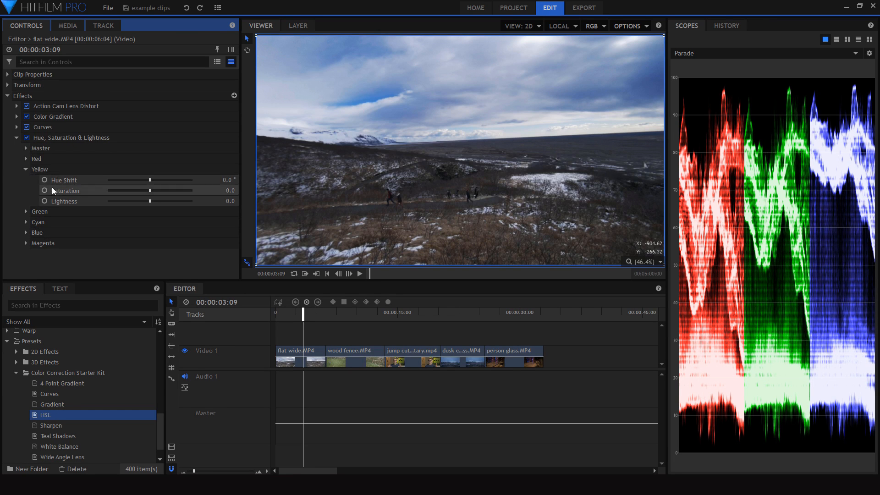
{"action": "left_click", "coordinate": [26, 170]}
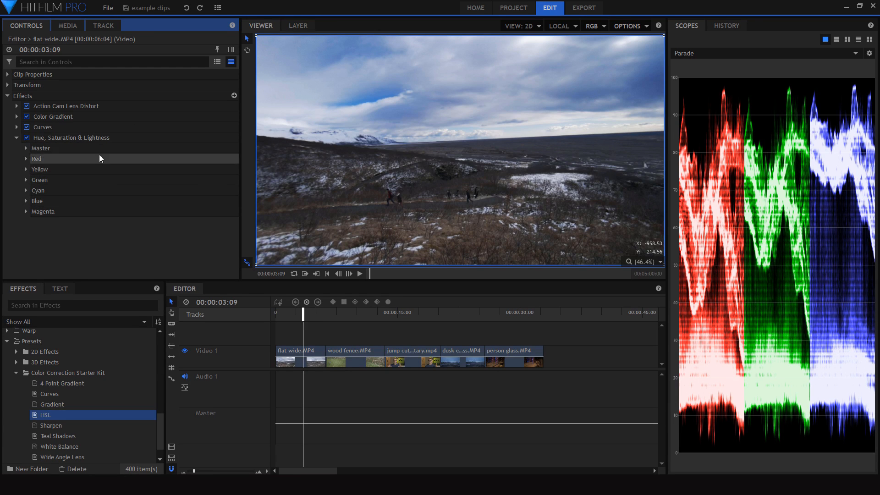
- Set the HSL effect's Blue range to a saturation of -28 and a hue shift of -21.6° to mute the sky
{"action": "left_click", "coordinate": [26, 202]}
{"action": "mouse_move", "coordinate": [149, 221]}
{"action": "left_mouse_down"}
{"action": "mouse_move", "coordinate": [138, 223]}
{"action": "mouse_move", "coordinate": [145, 213]}
{"action": "left_mouse_up"}
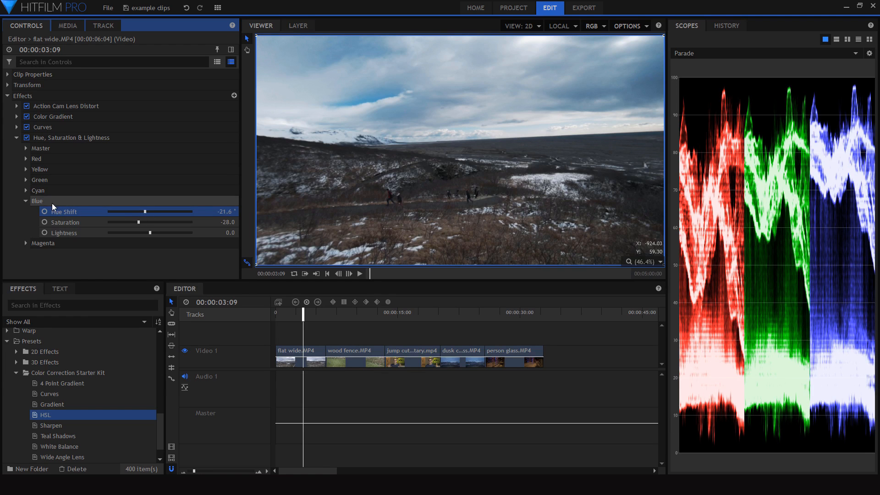
{"action": "left_click", "coordinate": [26, 201]}
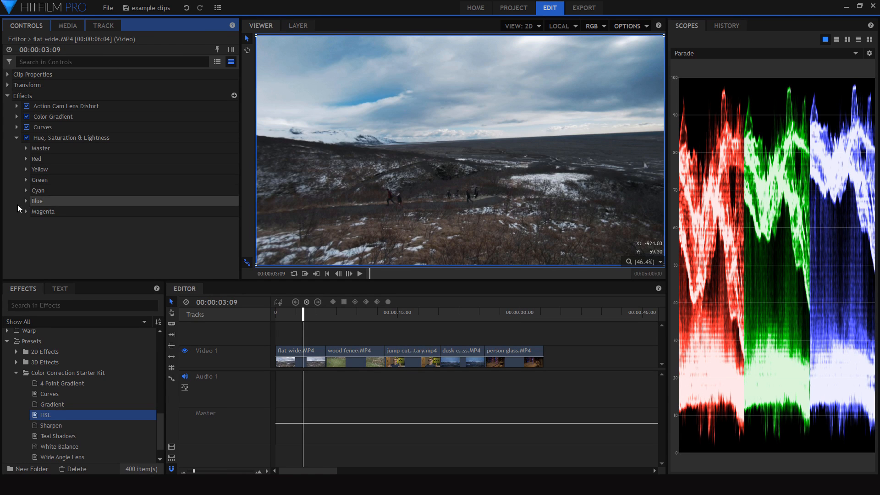
- Raise the HSL effect's Yellow saturation to 100 on the flat wide clip, with the whole frame fitted in the viewer
{"action": "left_click", "coordinate": [26, 169]}
{"action": "scroll", "coordinate": [488, 248], "scroll_direction": "up", "scroll_amount": 2}
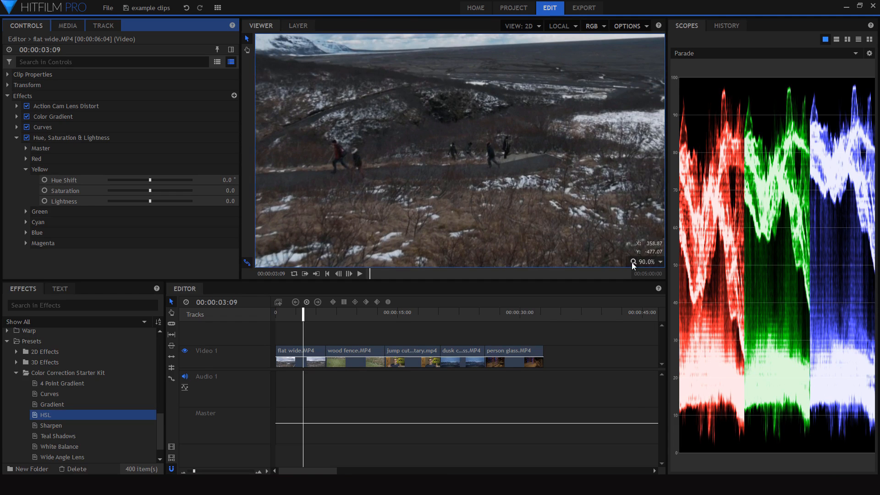
{"action": "left_click", "coordinate": [660, 261]}
{"action": "left_click", "coordinate": [639, 371]}
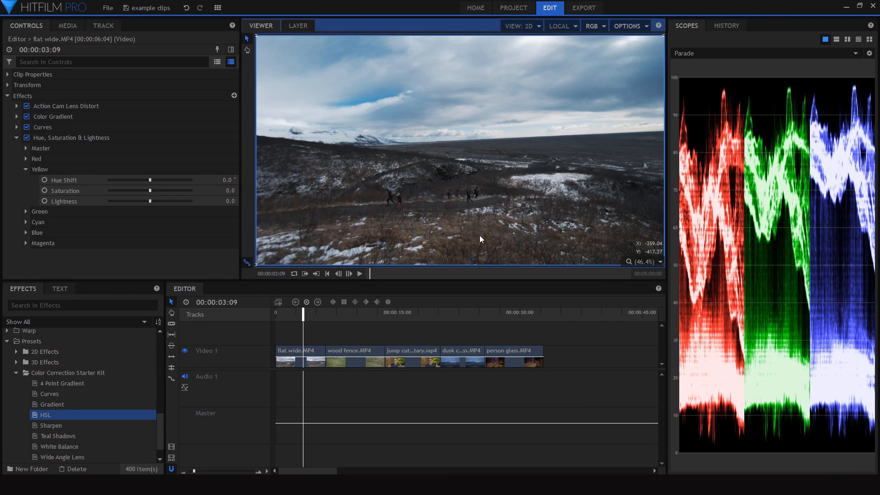
{"action": "left_click_drag", "start_coordinate": [159, 192], "coordinate": [233, 200]}
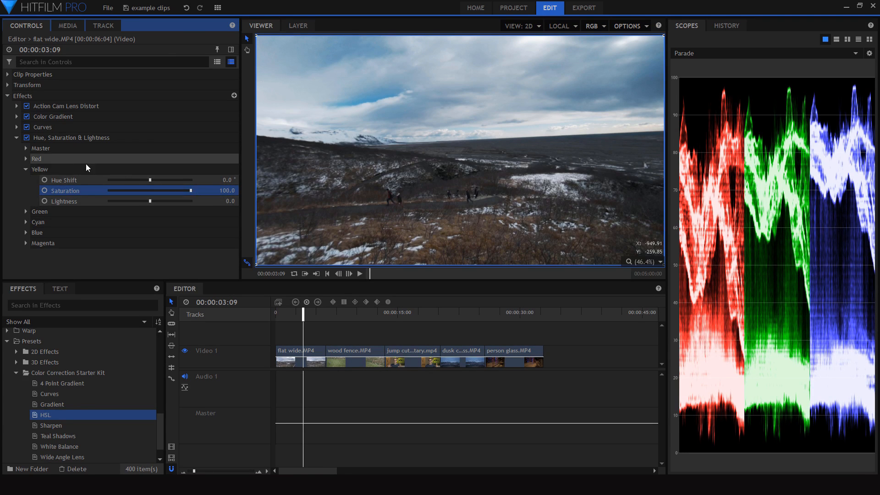
- Set the Red saturation to 100 and the Yellow hue shift to -7.2°, collapsing the HSL effect's settings
{"action": "left_click", "coordinate": [32, 158]}
{"action": "left_click_drag", "start_coordinate": [153, 180], "coordinate": [212, 184]}
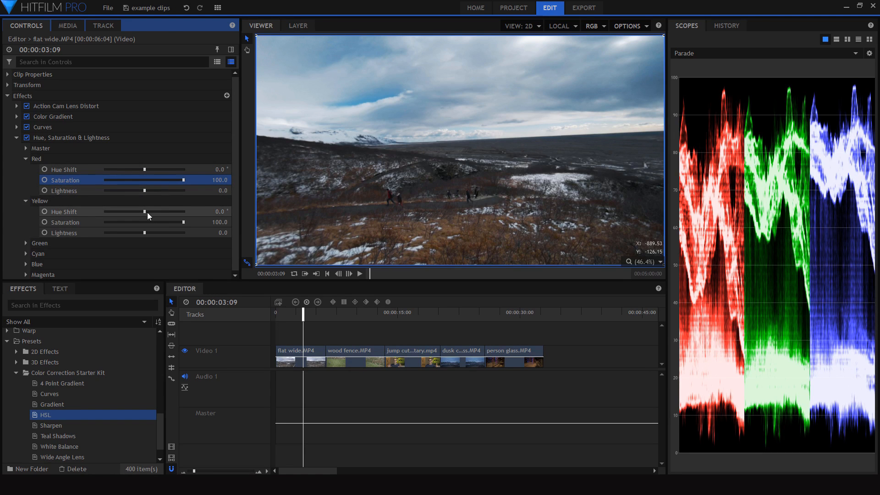
{"action": "left_click_drag", "start_coordinate": [142, 211], "coordinate": [141, 211]}
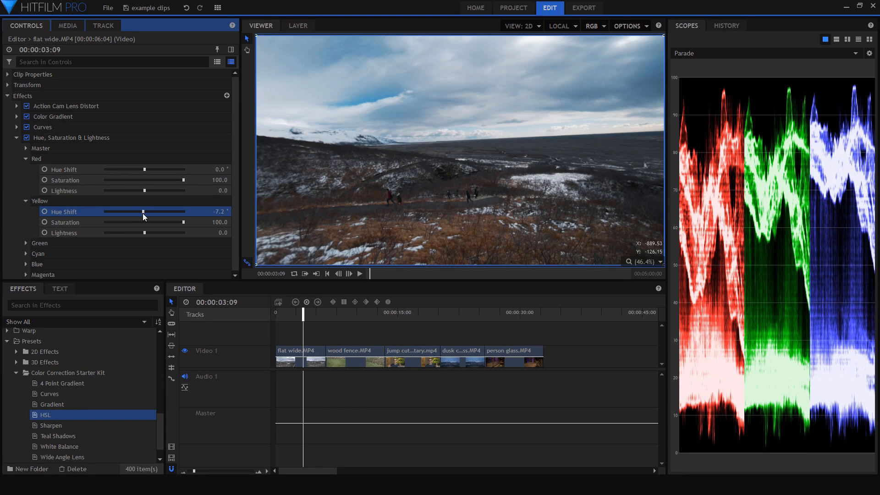
{"action": "left_click", "coordinate": [25, 158]}
{"action": "left_click", "coordinate": [26, 169]}
{"action": "left_click", "coordinate": [18, 138]}
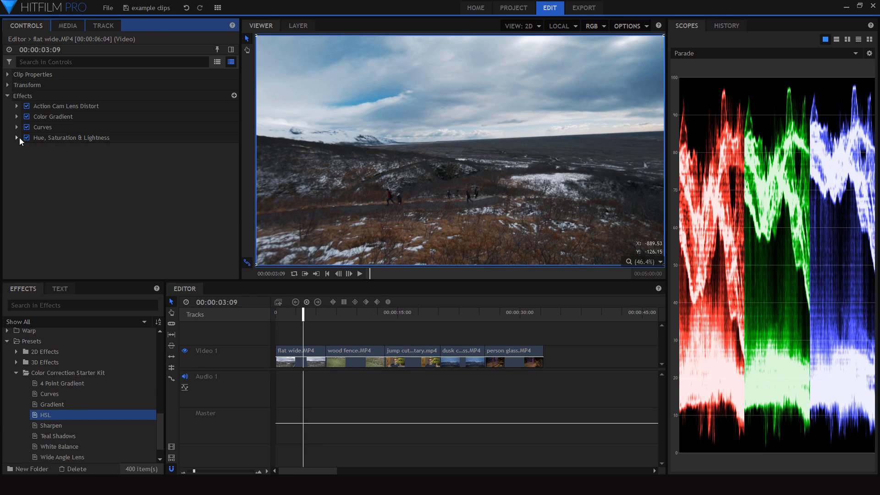
- Compare the flat wide clip with the Hue, Saturation & Lightness effect off and on, leaving it enabled
{"action": "left_click", "coordinate": [25, 138]}
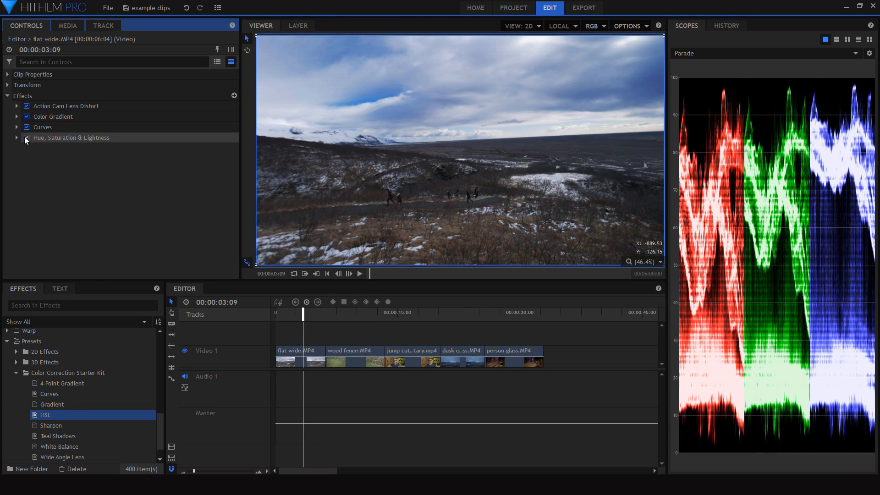
{"action": "left_click", "coordinate": [25, 138]}
{"action": "left_click", "coordinate": [26, 138]}
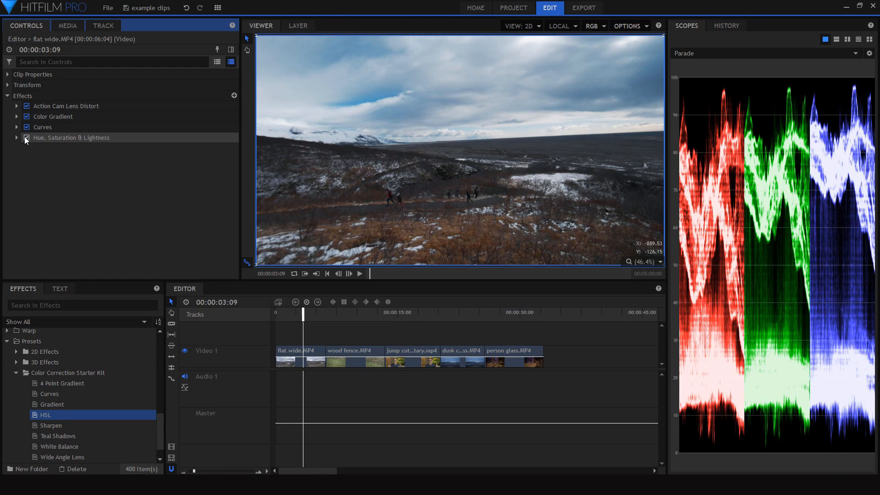
{"action": "left_click", "coordinate": [25, 138]}
{"action": "left_click", "coordinate": [25, 137]}
- Apply the Teal Shadows preset after the HSL effect and compare the shot with it off and on, leaving it enabled
{"action": "scroll", "coordinate": [58, 408], "scroll_direction": "down", "scroll_amount": 1}
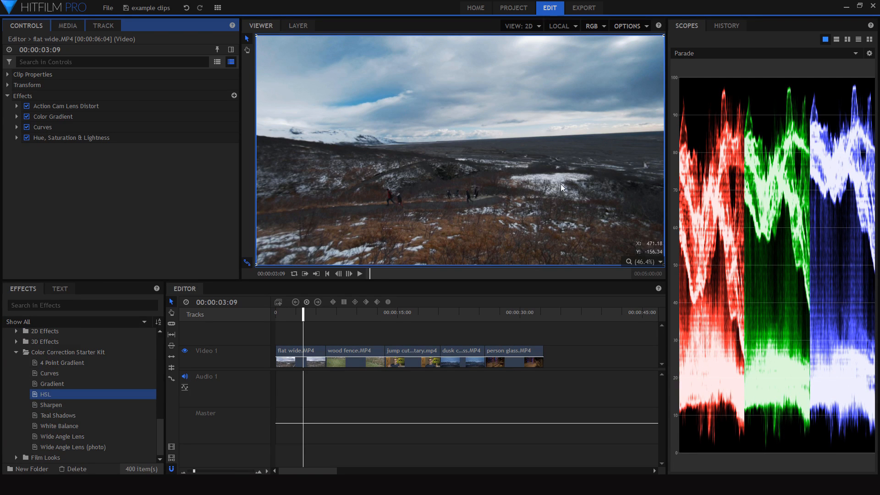
{"action": "left_click_drag", "start_coordinate": [51, 416], "coordinate": [48, 145]}
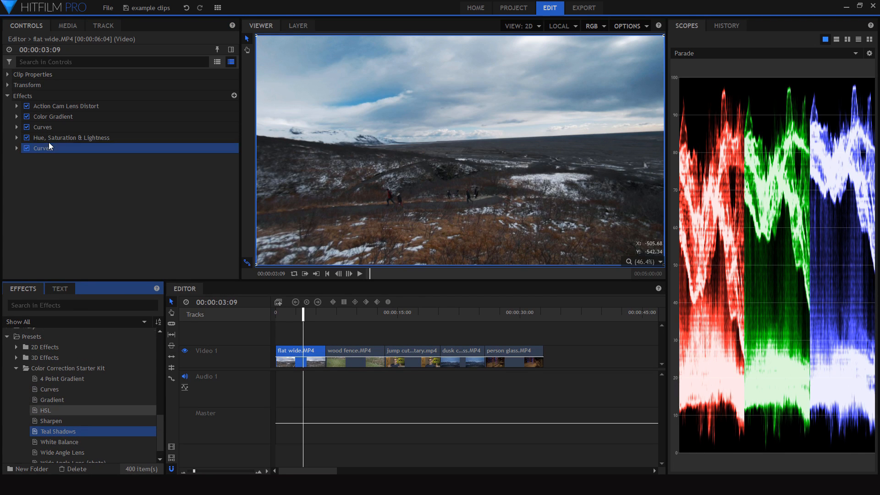
{"action": "left_click", "coordinate": [24, 148]}
{"action": "left_click", "coordinate": [24, 148]}
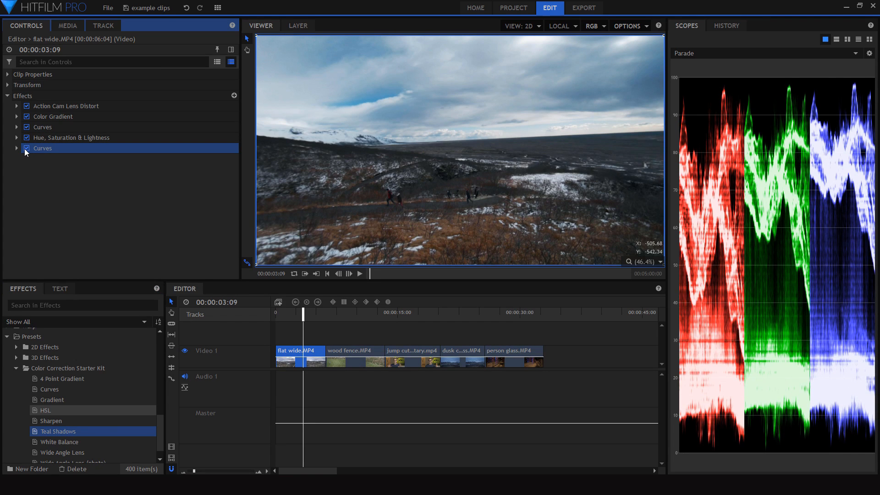
{"action": "left_click", "coordinate": [24, 149]}
{"action": "left_click", "coordinate": [24, 149]}
{"action": "left_click", "coordinate": [24, 148]}
{"action": "right_click", "coordinate": [24, 148]}
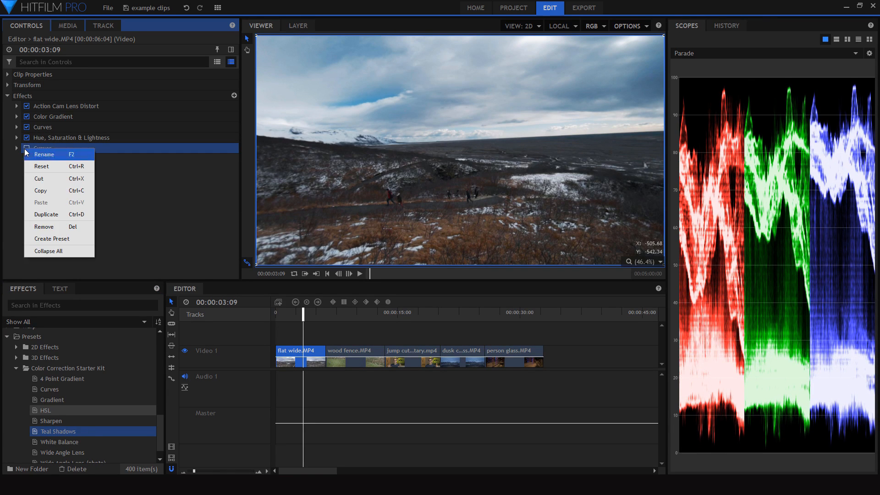
{"action": "left_click", "coordinate": [24, 148]}
{"action": "left_click", "coordinate": [24, 148]}
{"action": "left_click", "coordinate": [24, 148]}
{"action": "left_click", "coordinate": [24, 148]}
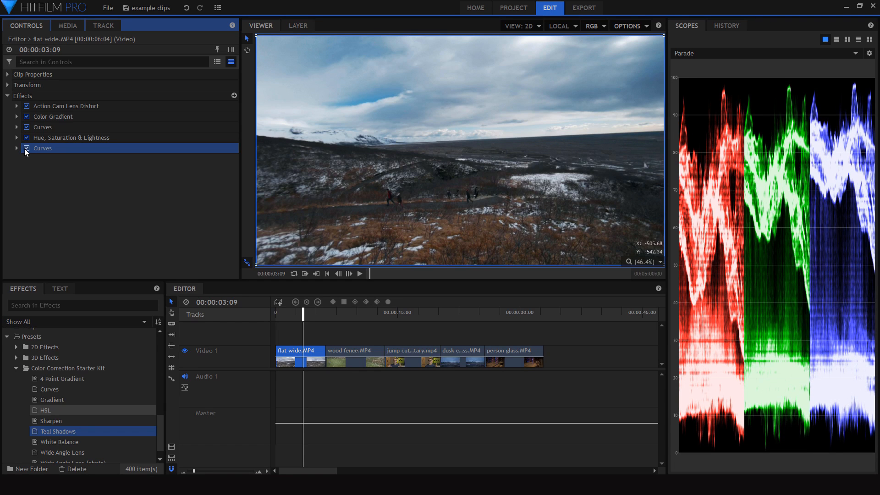
{"action": "left_click", "coordinate": [49, 183]}
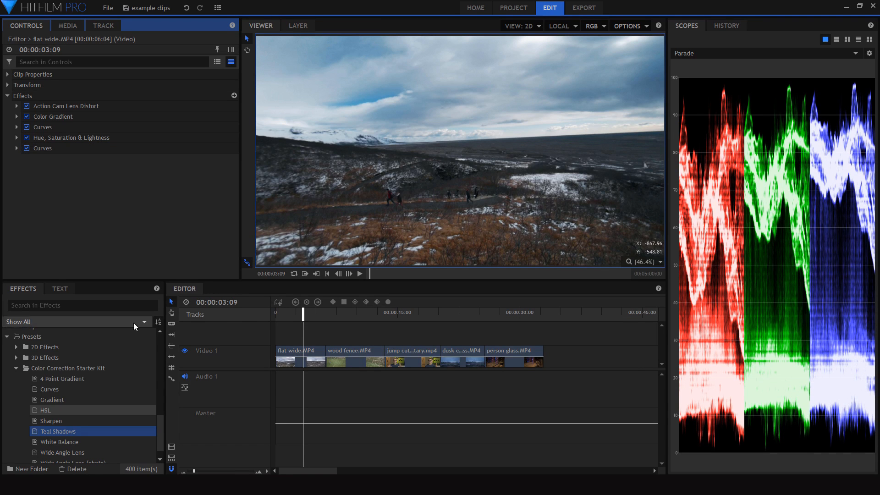
- Apply the Sharpen preset at the end of the effect stack and compare the shot with all effects off and on
{"action": "left_click_drag", "start_coordinate": [81, 420], "coordinate": [79, 153]}
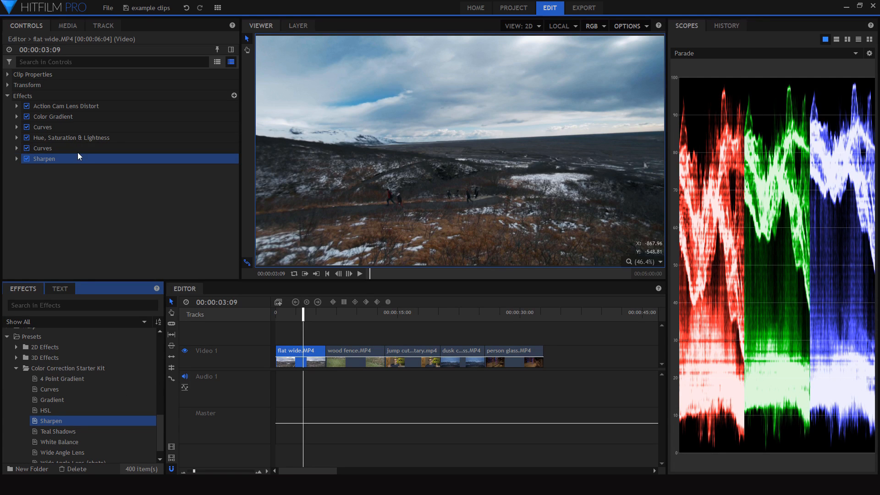
{"action": "left_click", "coordinate": [90, 214]}
{"action": "left_click_drag", "start_coordinate": [69, 216], "coordinate": [55, 109]}
{"action": "left_click", "coordinate": [27, 106]}
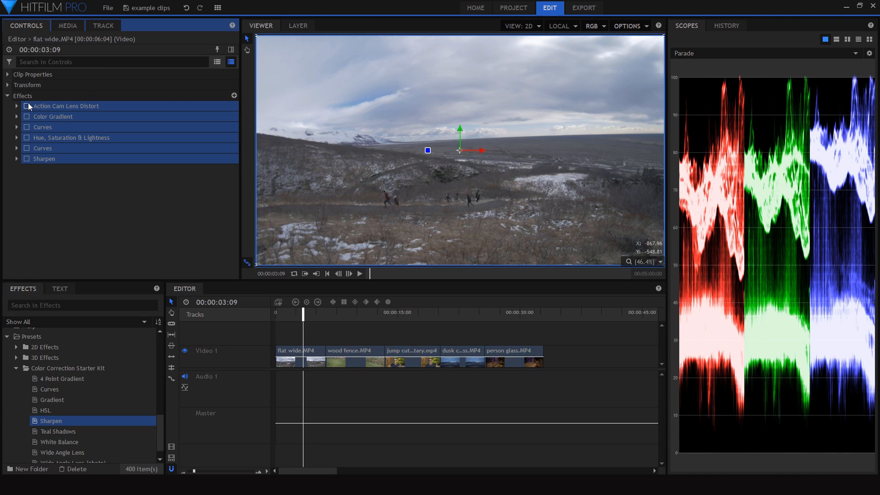
{"action": "left_click", "coordinate": [28, 103]}
{"action": "left_click", "coordinate": [29, 103]}
{"action": "left_click", "coordinate": [29, 103]}
- Compare the flat wide clip with every effect except Action Cam Lens Distort switched off and on
{"action": "left_click", "coordinate": [61, 233]}
{"action": "left_click_drag", "start_coordinate": [44, 235], "coordinate": [37, 117]}
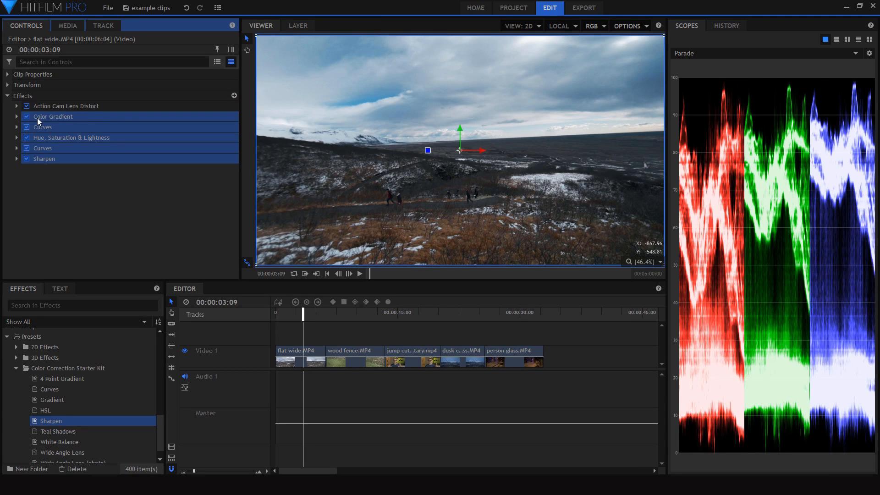
{"action": "left_click", "coordinate": [27, 117]}
{"action": "left_click", "coordinate": [26, 117]}
{"action": "left_click", "coordinate": [27, 116]}
{"action": "left_click", "coordinate": [26, 117]}
{"action": "left_click", "coordinate": [89, 220]}
{"action": "left_click_drag", "start_coordinate": [57, 227], "coordinate": [33, 119]}
{"action": "left_click", "coordinate": [26, 117]}
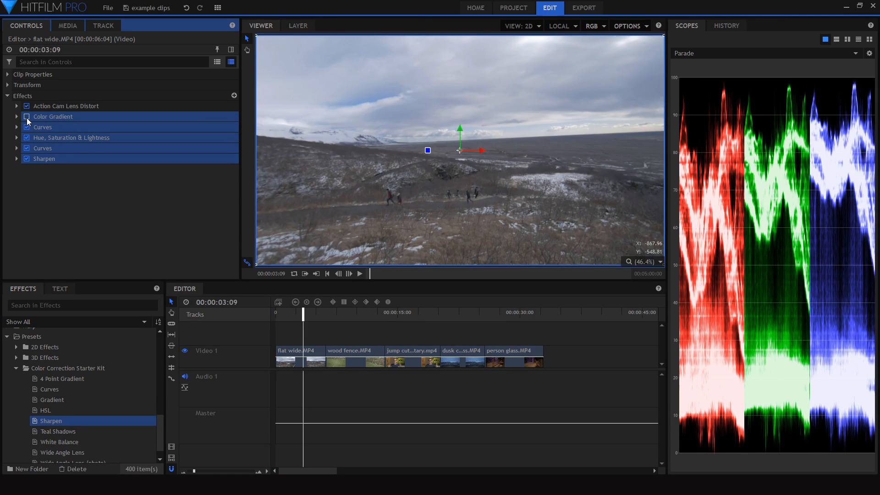
{"action": "left_click", "coordinate": [366, 154]}
{"action": "left_click_drag", "start_coordinate": [82, 213], "coordinate": [24, 115]}
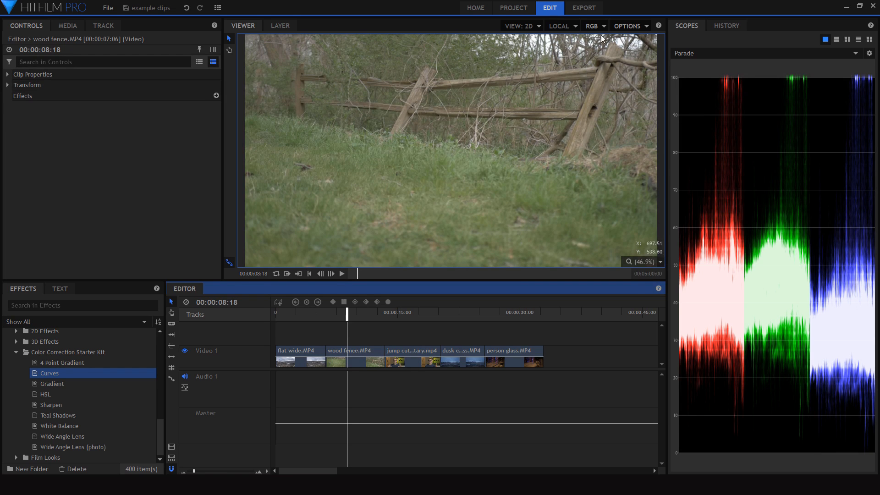
- Apply the Curves preset to the wood fence clip and slightly lower its RGB white point and raise its black point
{"action": "left_click_drag", "start_coordinate": [45, 373], "coordinate": [357, 351]}
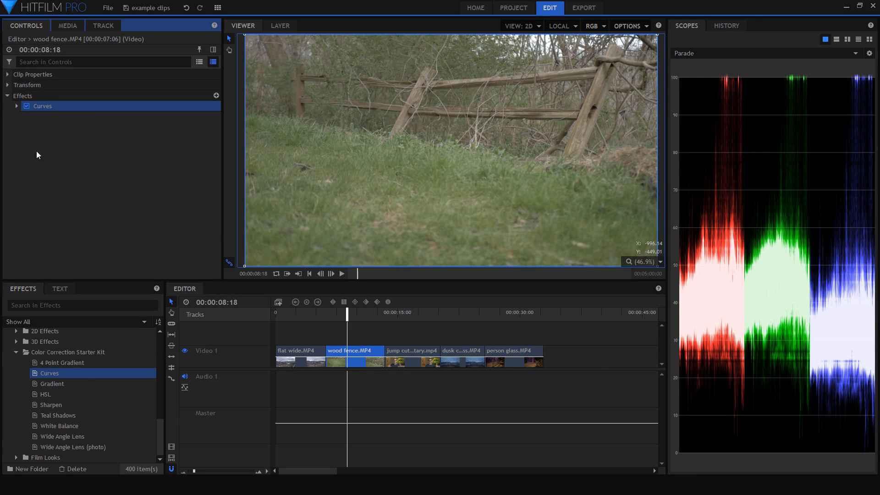
{"action": "left_click", "coordinate": [17, 106]}
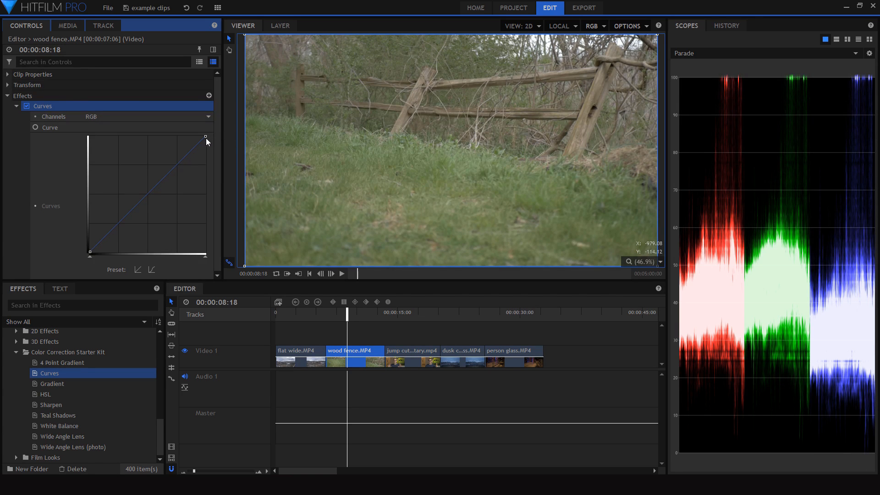
{"action": "left_click_drag", "start_coordinate": [207, 137], "coordinate": [207, 139]}
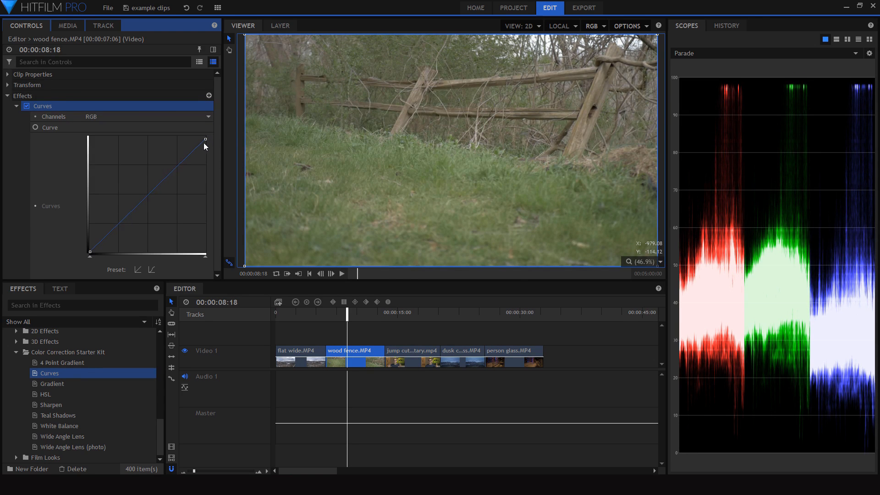
{"action": "left_click_drag", "start_coordinate": [92, 251], "coordinate": [90, 249]}
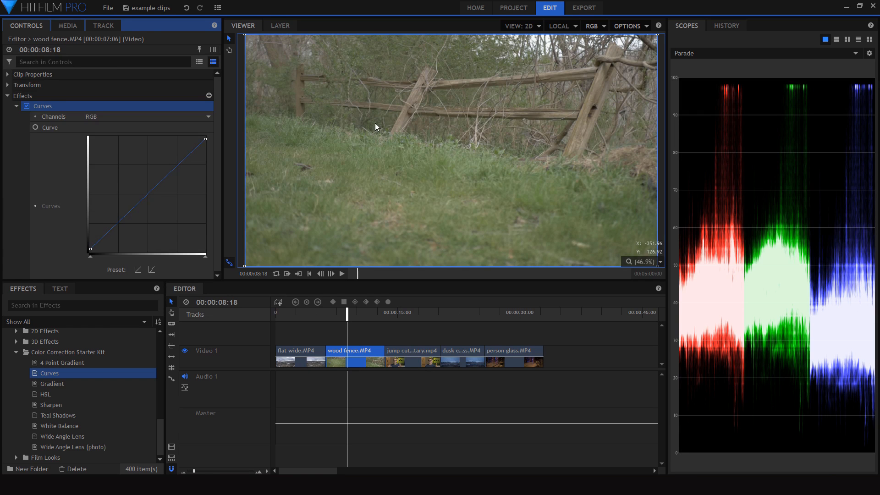
- Shape an RGB S-curve on the wood fence clip with a darker shadow point and a brighter upper-midtone point
{"action": "left_click_drag", "start_coordinate": [115, 226], "coordinate": [122, 235]}
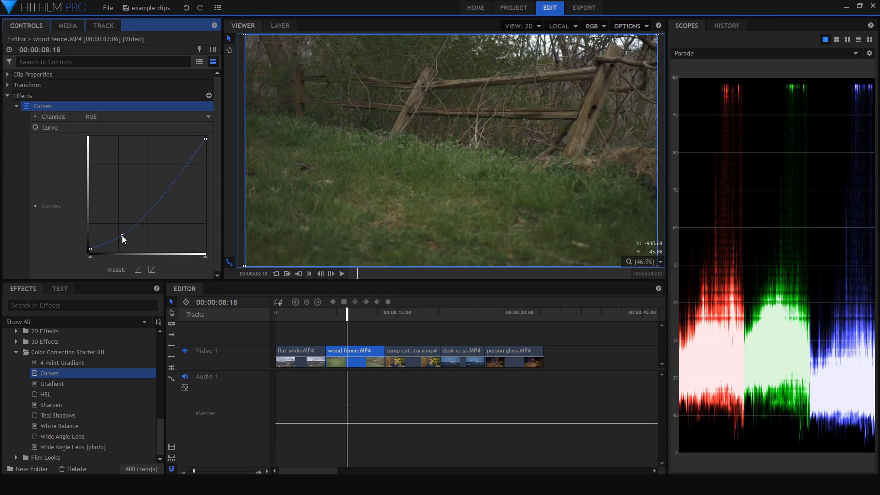
{"action": "left_click_drag", "start_coordinate": [168, 186], "coordinate": [162, 178]}
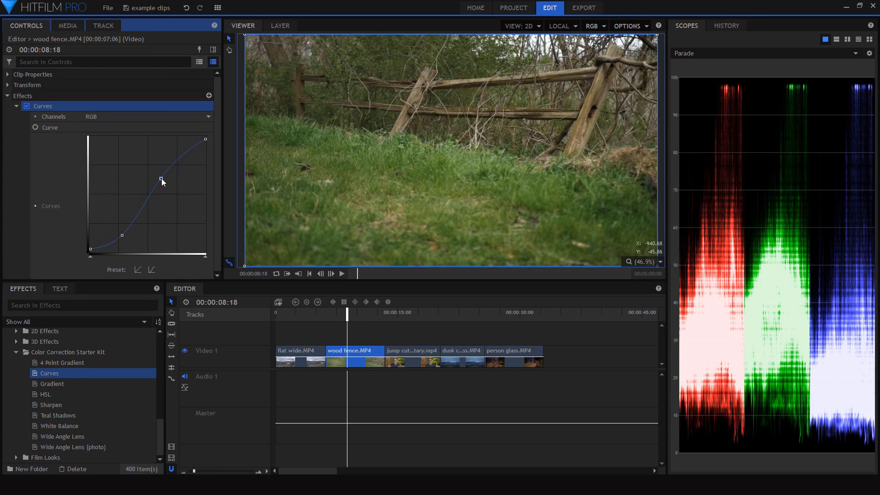
{"action": "left_click_drag", "start_coordinate": [122, 235], "coordinate": [123, 235]}
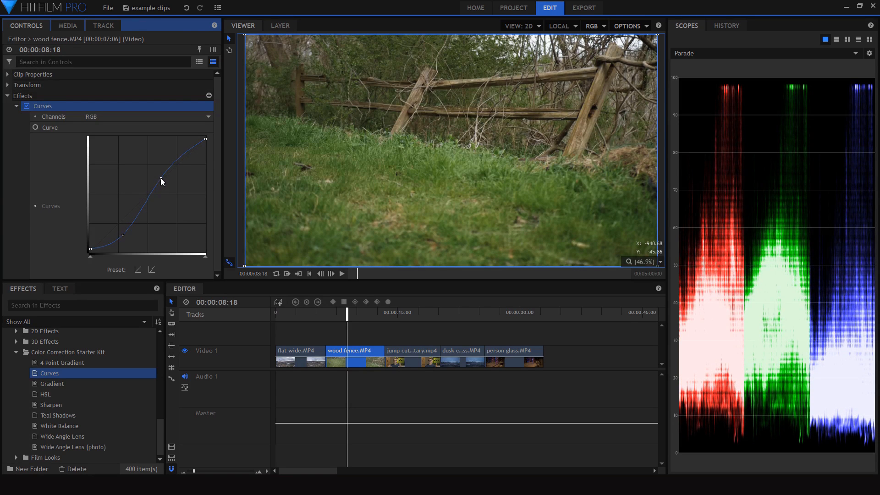
{"action": "left_click_drag", "start_coordinate": [161, 179], "coordinate": [159, 178]}
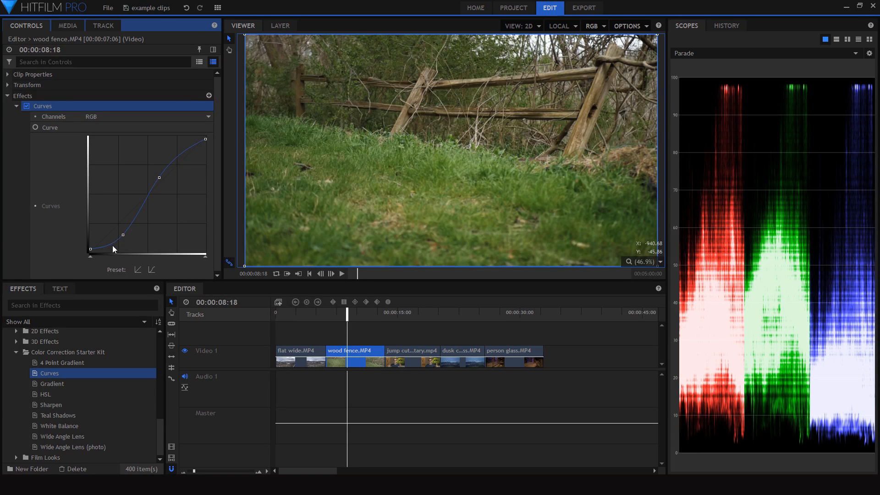
- Fine-tune the wood fence clip's RGB curve by slightly adjusting its shadow and upper-midtone points, and collapse the Curves effect
{"action": "left_click_drag", "start_coordinate": [124, 236], "coordinate": [124, 235]}
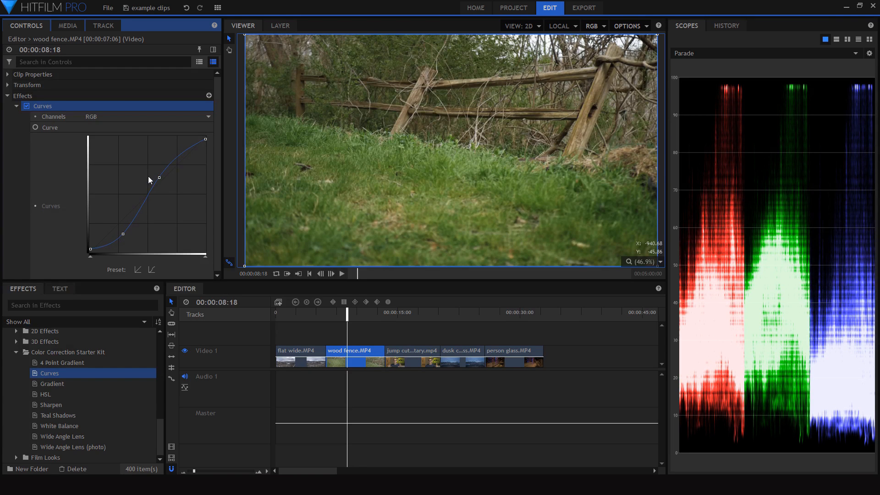
{"action": "left_click_drag", "start_coordinate": [161, 181], "coordinate": [160, 176]}
{"action": "left_click_drag", "start_coordinate": [124, 236], "coordinate": [125, 231]}
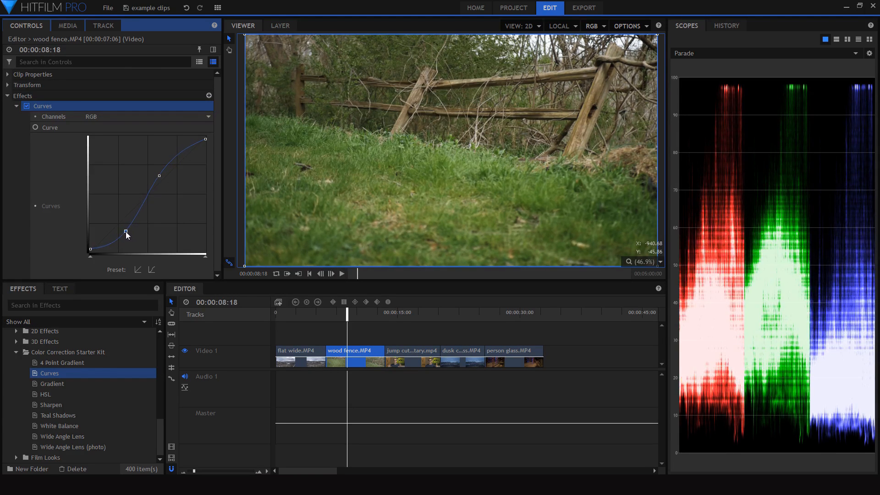
{"action": "left_click", "coordinate": [17, 107]}
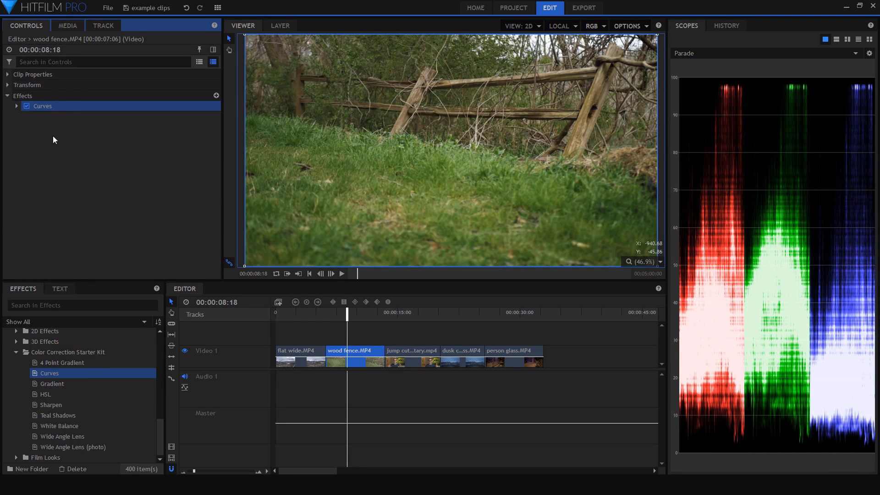
- Apply the HSL preset after Curves on the wood fence clip and set its Red saturation to 100
{"action": "left_click_drag", "start_coordinate": [45, 395], "coordinate": [161, 118]}
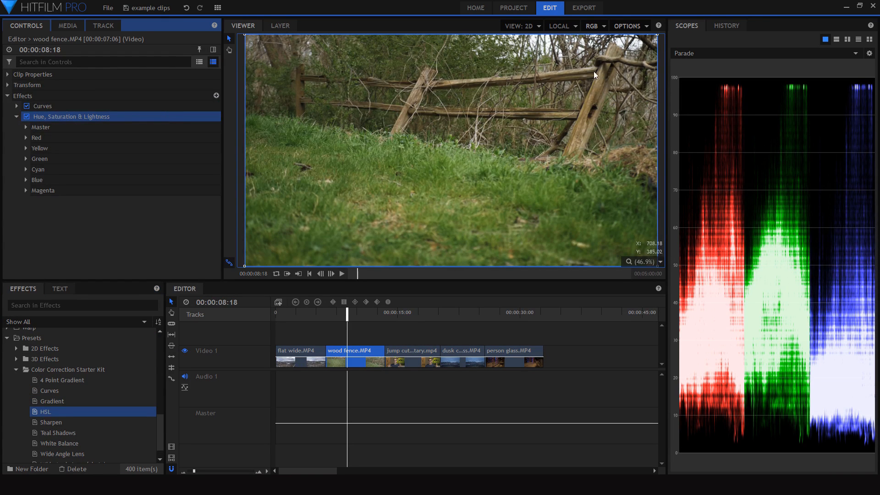
{"action": "left_click", "coordinate": [25, 148]}
{"action": "left_click", "coordinate": [25, 137]}
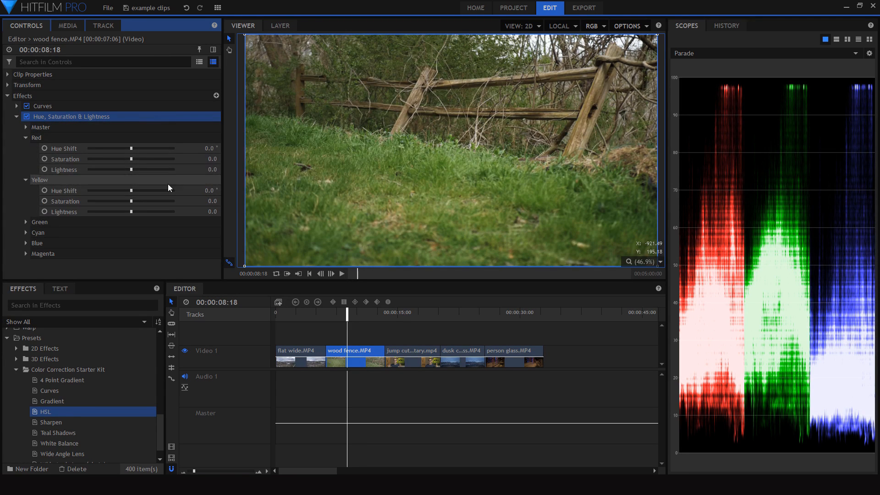
{"action": "left_click_drag", "start_coordinate": [153, 160], "coordinate": [200, 163]}
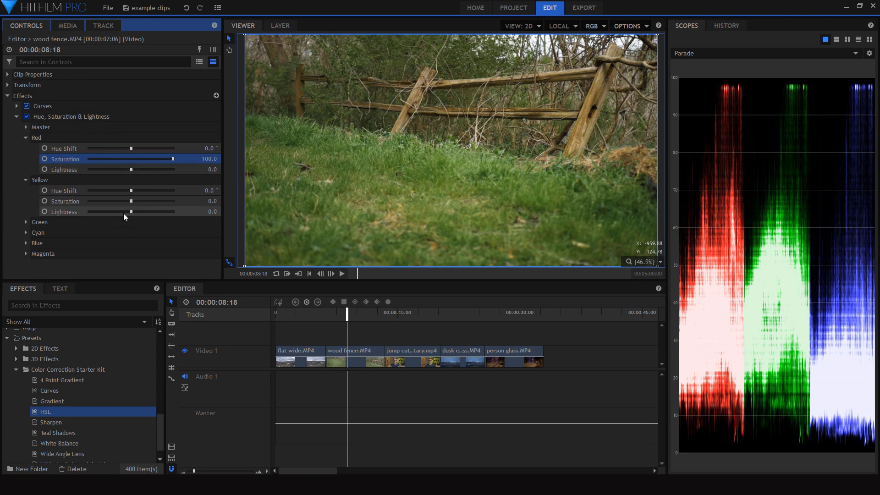
{"action": "left_click_drag", "start_coordinate": [124, 213], "coordinate": [91, 213]}
{"action": "left_click", "coordinate": [479, 202]}
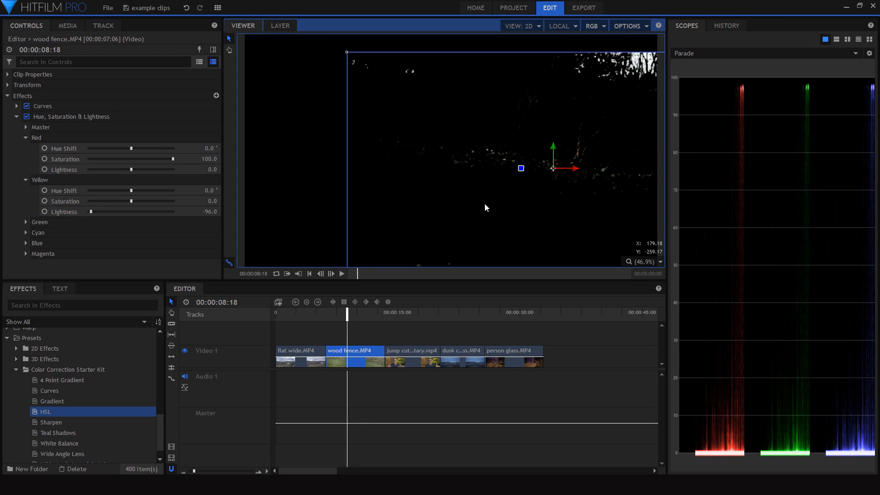
{"action": "key", "text": "ctrl+z"}
{"action": "key", "text": "ctrl+z"}
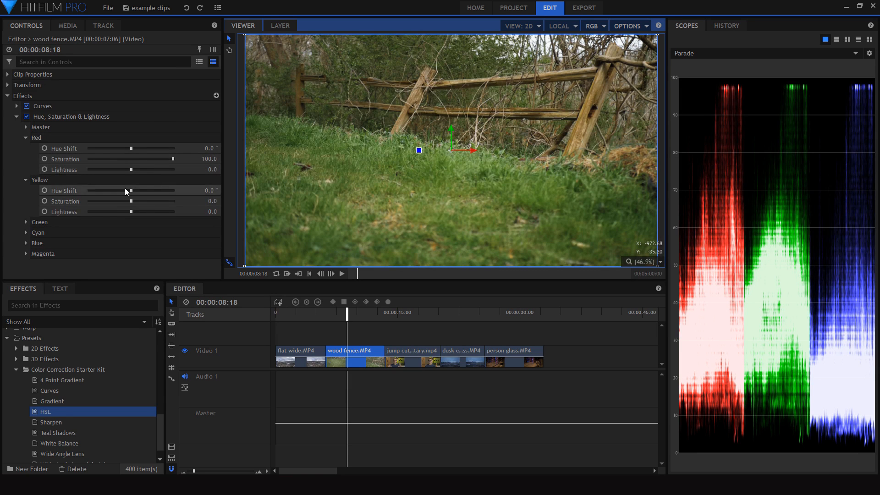
- Reduce the wood fence clip's Yellow saturation to -30 and Green saturation to -40 in the HSL effect
{"action": "left_click_drag", "start_coordinate": [126, 202], "coordinate": [117, 200]}
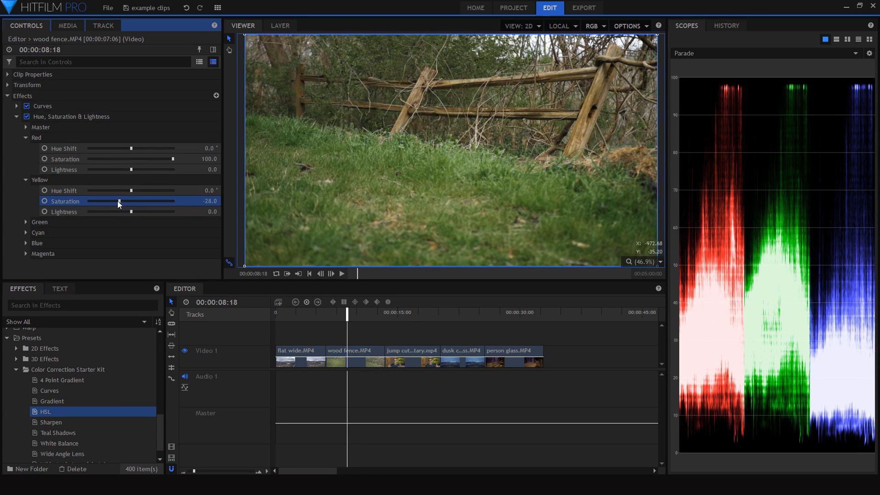
{"action": "left_click", "coordinate": [30, 221]}
{"action": "left_click_drag", "start_coordinate": [119, 244], "coordinate": [112, 247]}
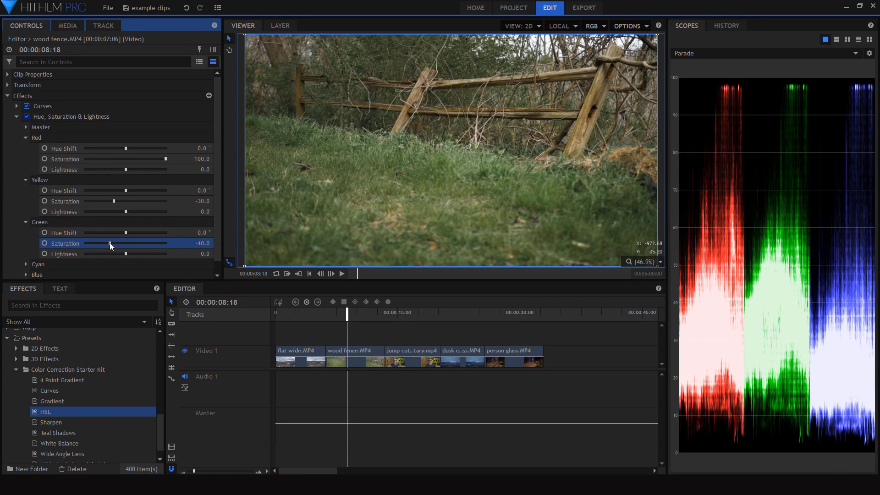
- Compare the desaturated grass and saturated fence with the Hue, Saturation & Lightness effect switched off and on
{"action": "left_click", "coordinate": [27, 116]}
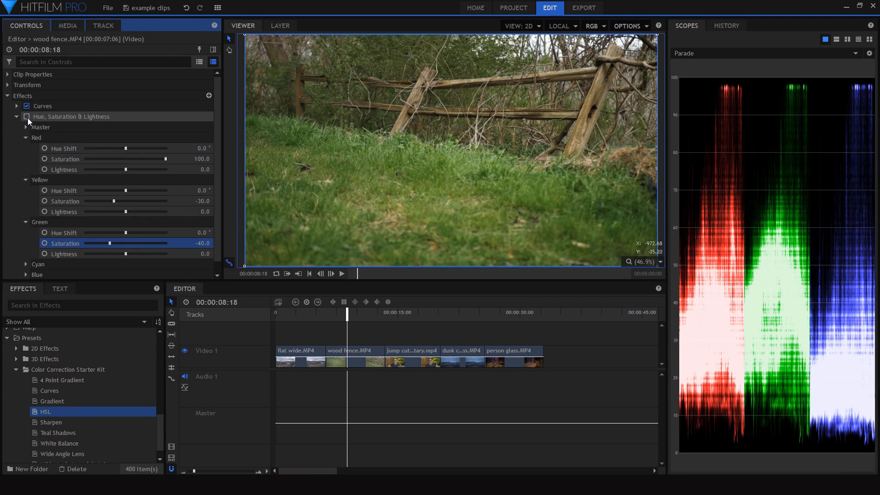
{"action": "left_click", "coordinate": [27, 117]}
{"action": "left_click", "coordinate": [27, 118]}
{"action": "left_click", "coordinate": [27, 117]}
{"action": "left_click", "coordinate": [28, 117]}
{"action": "left_click", "coordinate": [28, 118]}
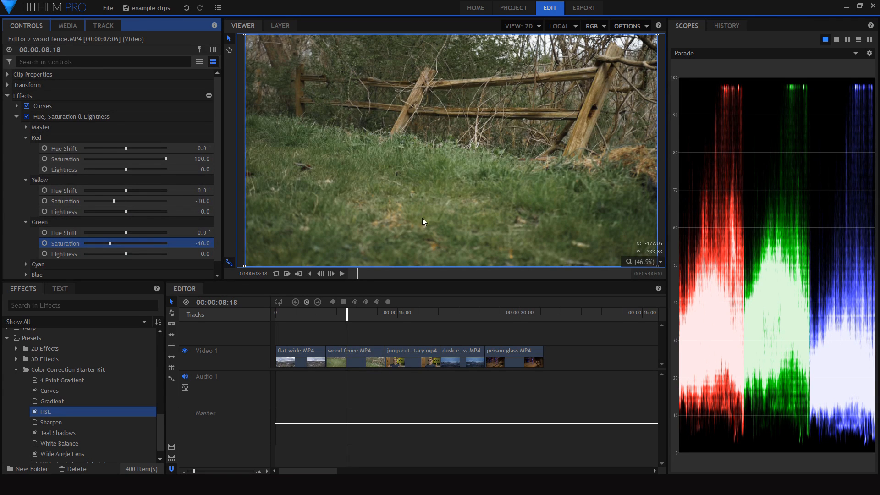
- Shift the Green hue to 86.3° in the HSL effect and collapse its color channel settings
{"action": "left_click", "coordinate": [127, 232]}
{"action": "left_click_drag", "start_coordinate": [129, 232], "coordinate": [145, 239]}
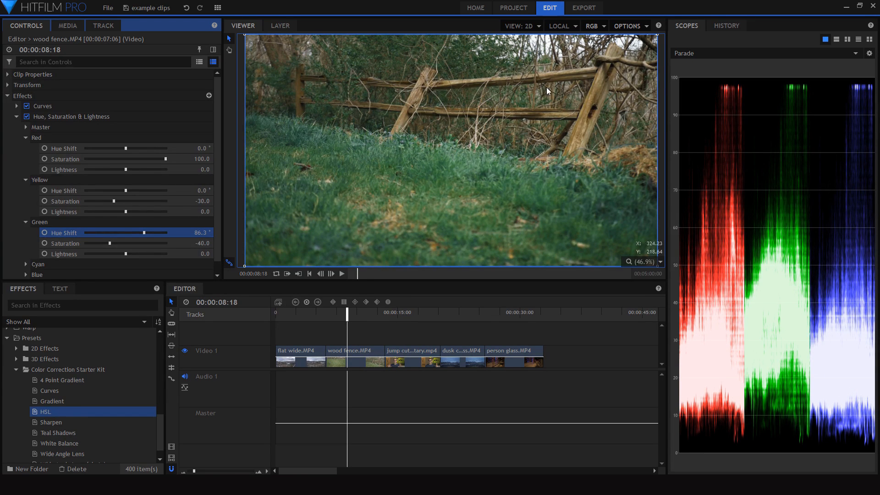
{"action": "left_click", "coordinate": [27, 137]}
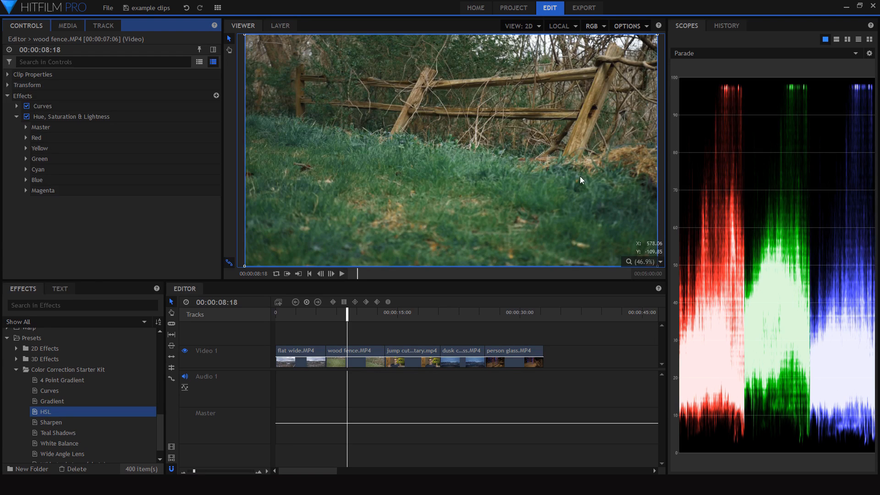
- Compare the green hue shift with the Hue, Saturation & Lightness effect off and on, and collapse the effect
{"action": "left_click", "coordinate": [27, 117]}
{"action": "left_click", "coordinate": [31, 115]}
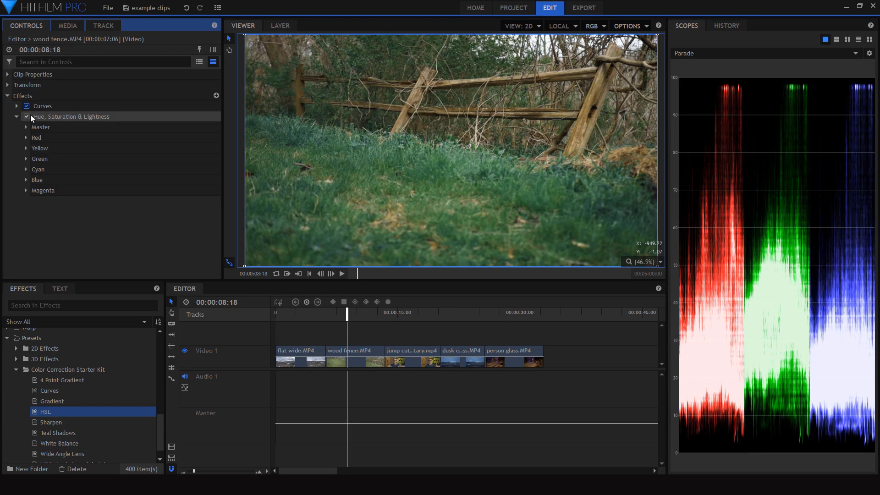
{"action": "left_click", "coordinate": [30, 115]}
{"action": "left_click", "coordinate": [30, 115]}
{"action": "left_click", "coordinate": [17, 116]}
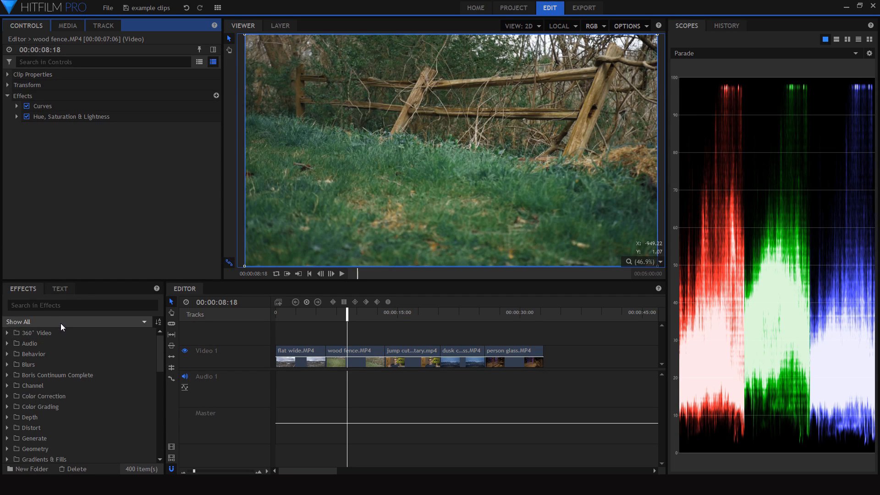
- Apply the Teal Shadows preset after the HSL effect and compare the shot with it off and on
{"action": "scroll", "coordinate": [48, 381], "scroll_direction": "up", "scroll_amount": 5}
{"action": "left_click_drag", "start_coordinate": [54, 415], "coordinate": [63, 120]}
{"action": "left_click", "coordinate": [27, 128]}
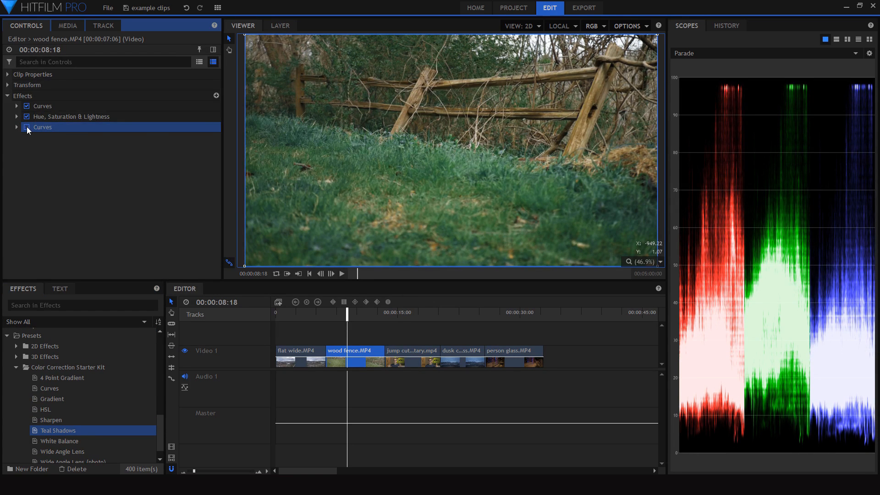
{"action": "left_click", "coordinate": [27, 127]}
{"action": "scroll", "coordinate": [351, 110], "scroll_direction": "up", "scroll_amount": 5}
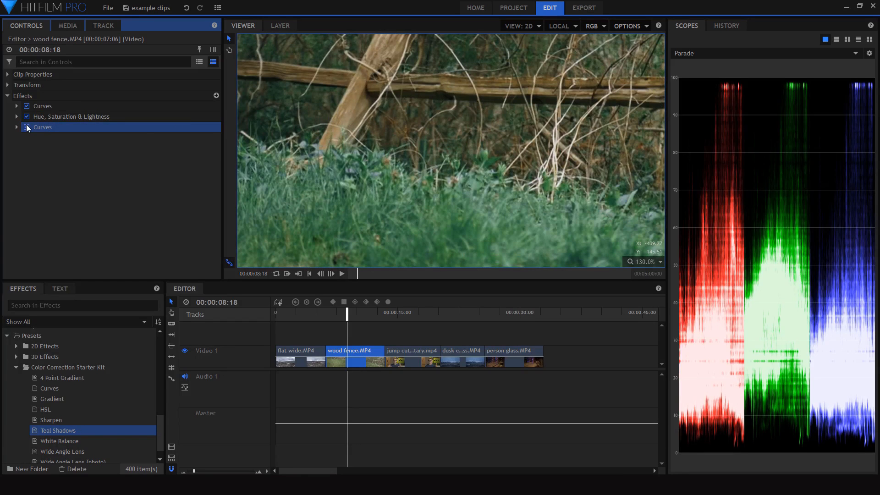
{"action": "left_click", "coordinate": [648, 261]}
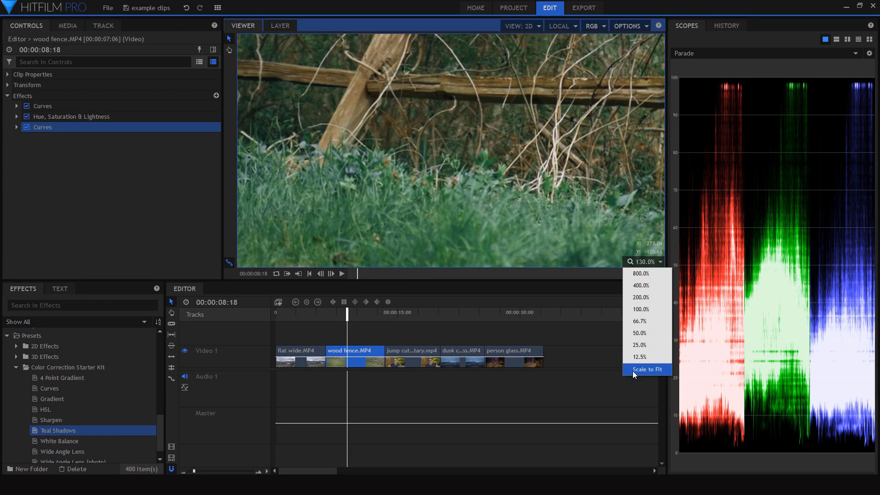
{"action": "left_click", "coordinate": [633, 369]}
- Add the Sharpen preset as the wood fence clip's last effect and compare all four effects off and on
{"action": "left_click_drag", "start_coordinate": [50, 419], "coordinate": [75, 133]}
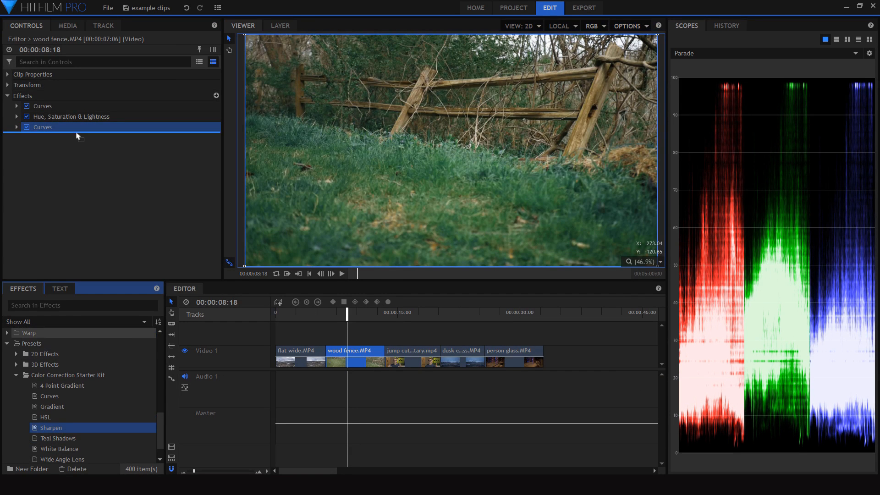
{"action": "left_click_drag", "start_coordinate": [46, 194], "coordinate": [48, 101]}
{"action": "left_click", "coordinate": [27, 105]}
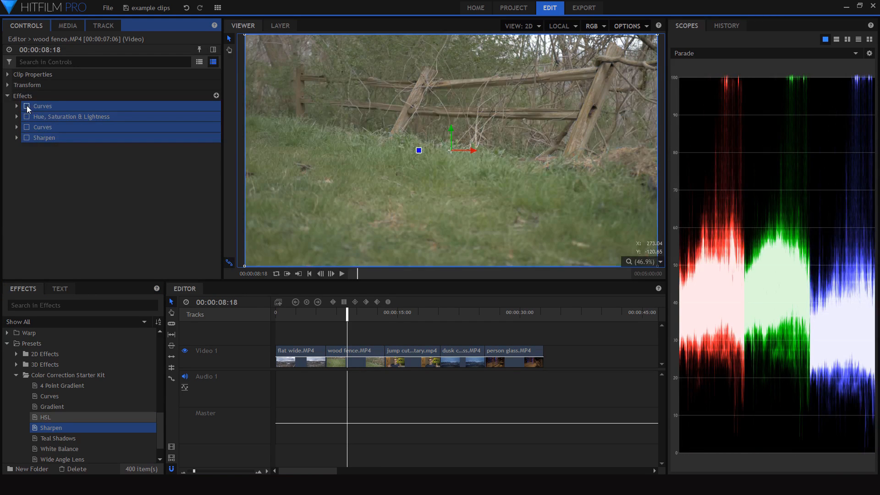
{"action": "left_click", "coordinate": [27, 106]}
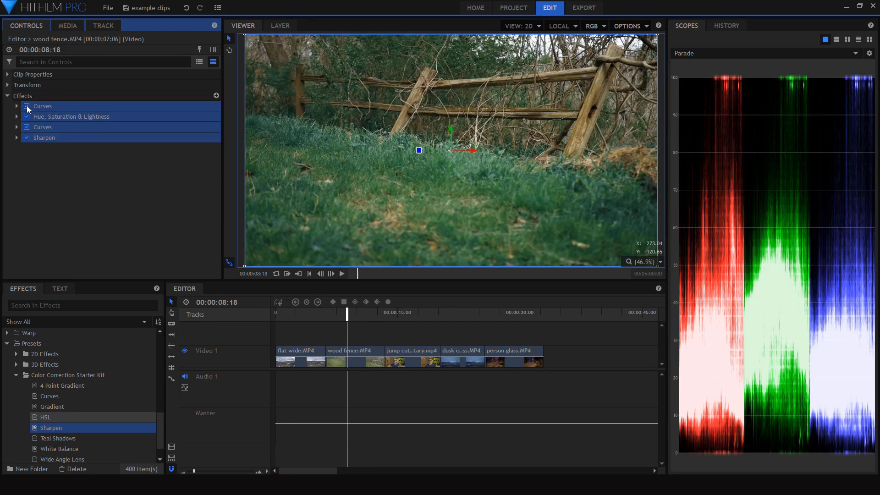
{"action": "left_click", "coordinate": [26, 106]}
{"action": "left_click", "coordinate": [26, 106]}
{"action": "left_click", "coordinate": [27, 106]}
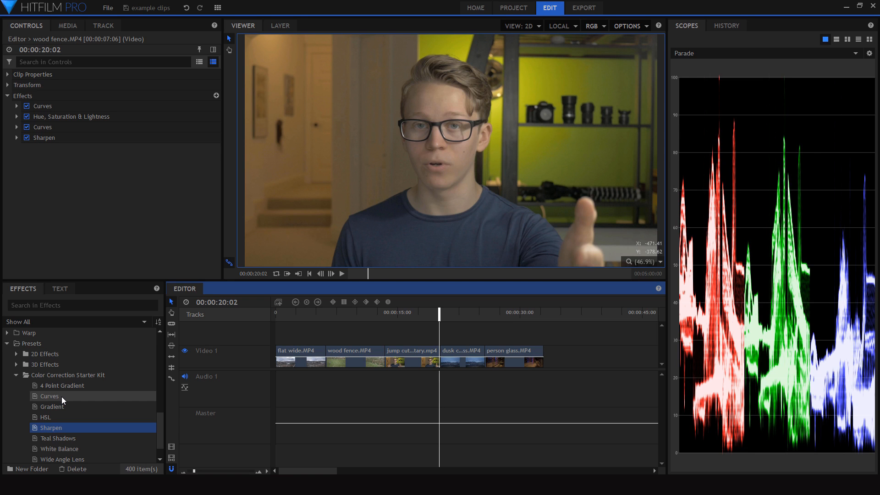
- Apply the White Balance preset to the jump cuts commentary clip and expand its color setting
{"action": "left_click", "coordinate": [380, 57]}
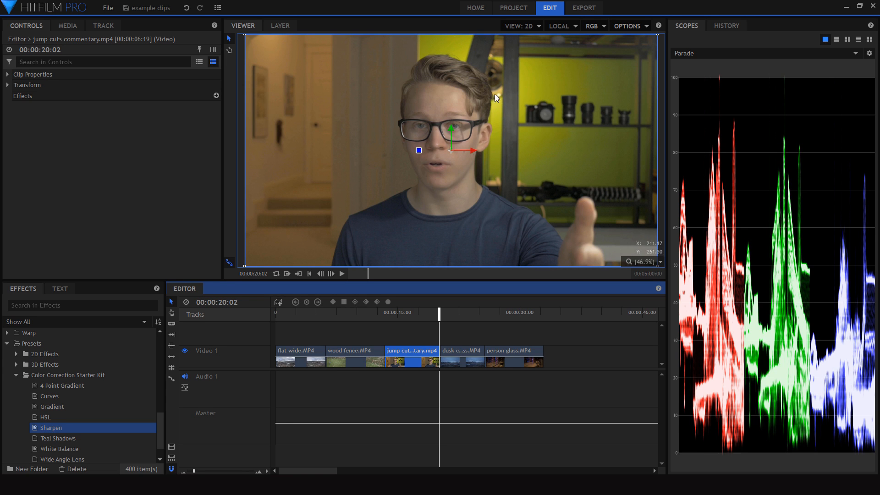
{"action": "scroll", "coordinate": [85, 377], "scroll_direction": "down", "scroll_amount": 1}
{"action": "left_click", "coordinate": [73, 374]}
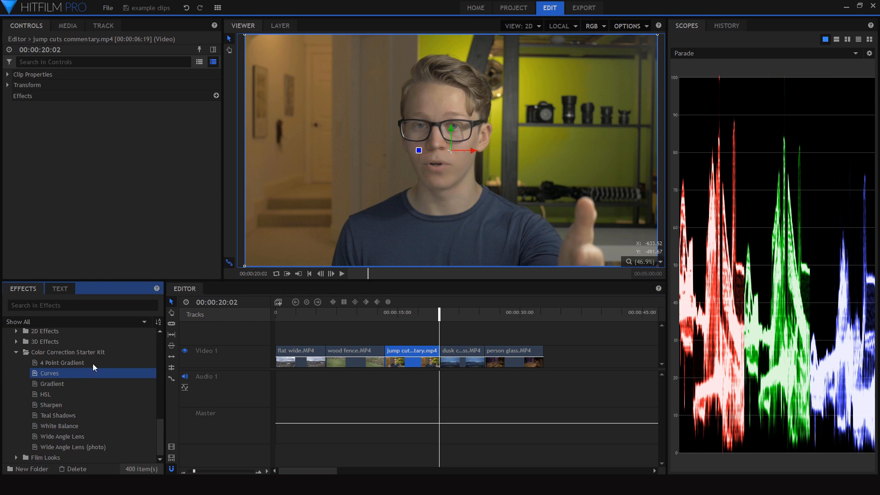
{"action": "left_click_drag", "start_coordinate": [48, 421], "coordinate": [412, 362]}
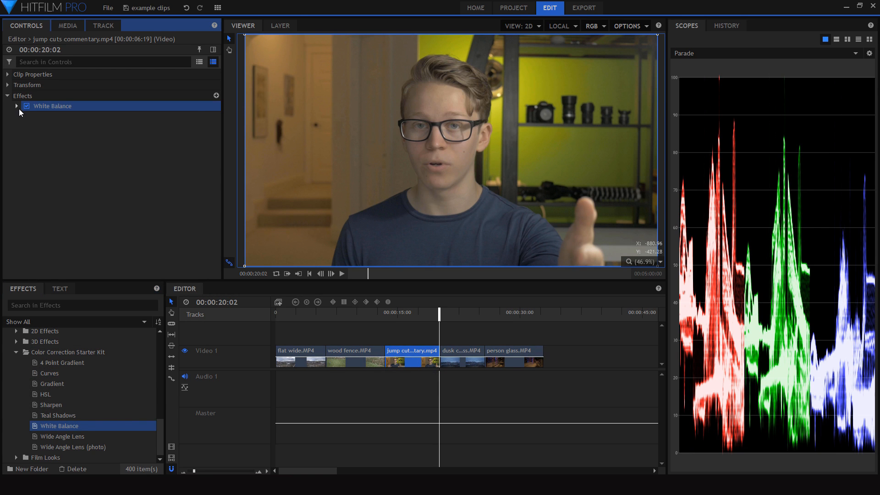
{"action": "left_click", "coordinate": [18, 108]}
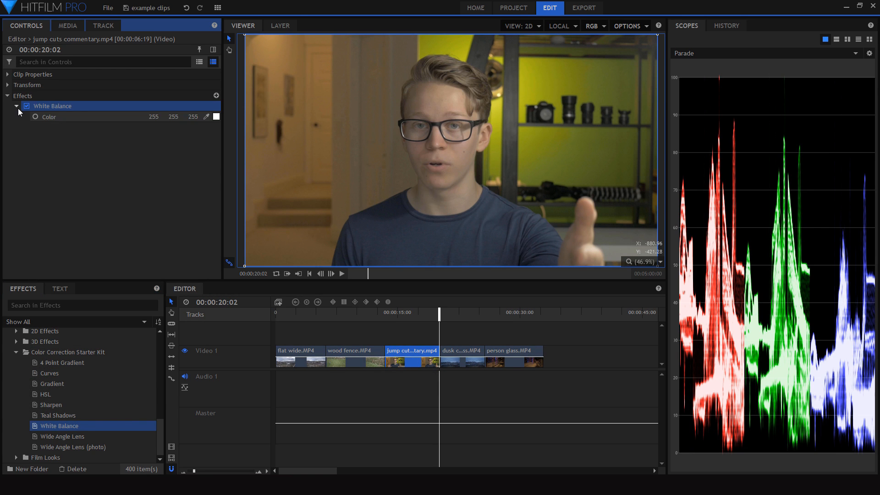
- Sample the White Balance color from the neutral grey surface beside the raised hand and check the effect off and on
{"action": "left_click", "coordinate": [206, 117]}
{"action": "left_click", "coordinate": [614, 253]}
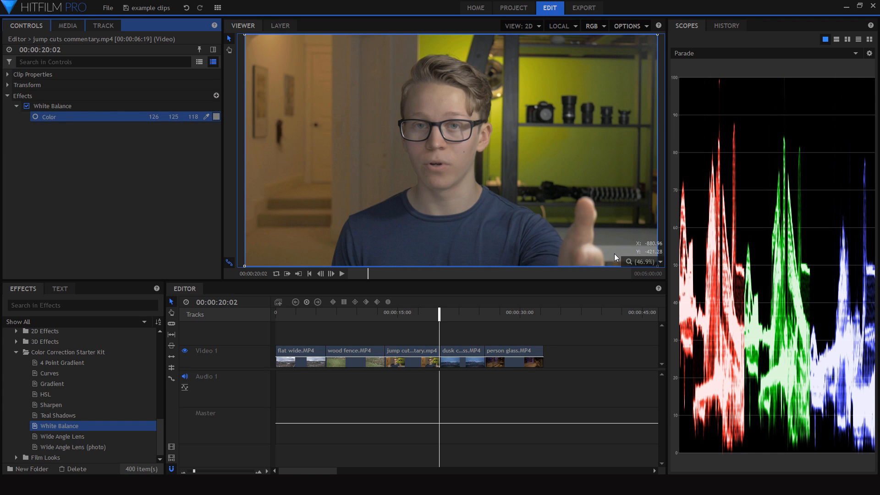
{"action": "left_click", "coordinate": [15, 105]}
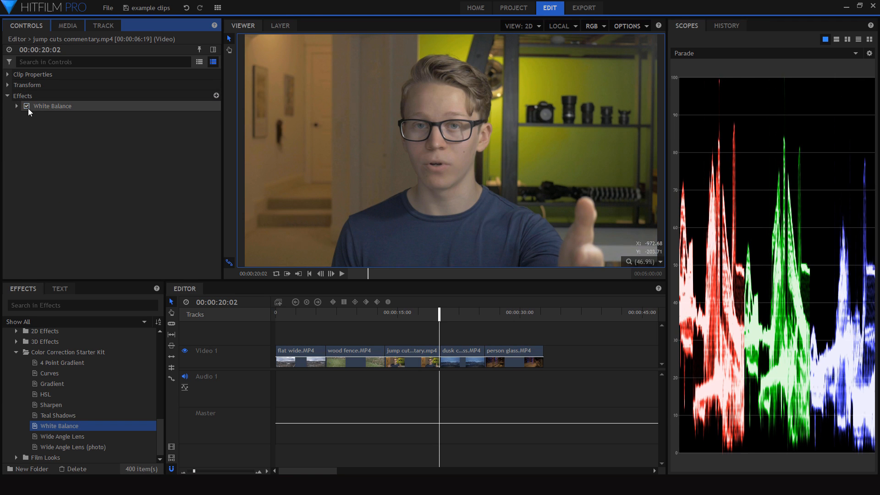
{"action": "left_click", "coordinate": [27, 106]}
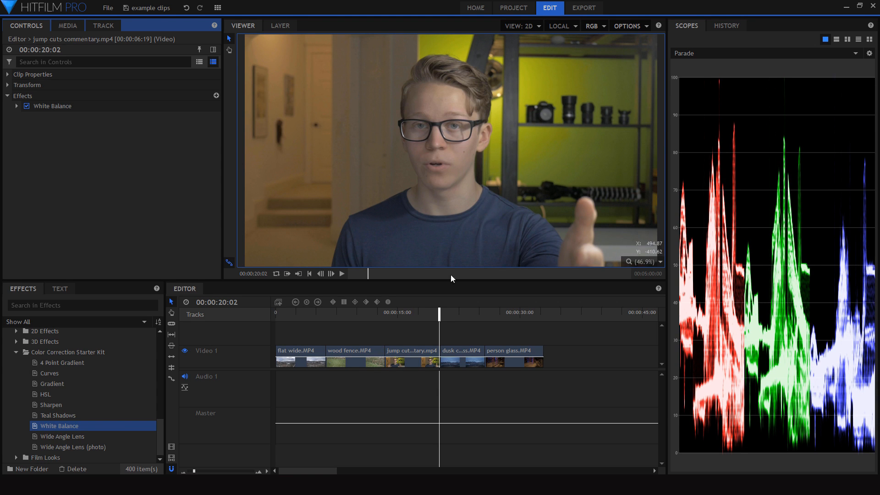
- Apply the Curves preset to the jump cuts commentary clip, slightly lowering its RGB white point and raising its black point
{"action": "left_click_drag", "start_coordinate": [68, 373], "coordinate": [403, 362]}
{"action": "left_click", "coordinate": [17, 117]}
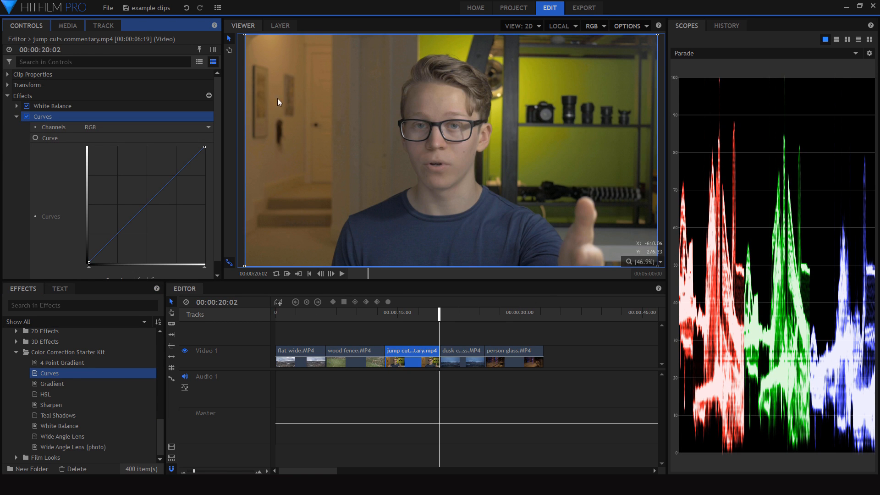
{"action": "left_click_drag", "start_coordinate": [205, 147], "coordinate": [205, 149]}
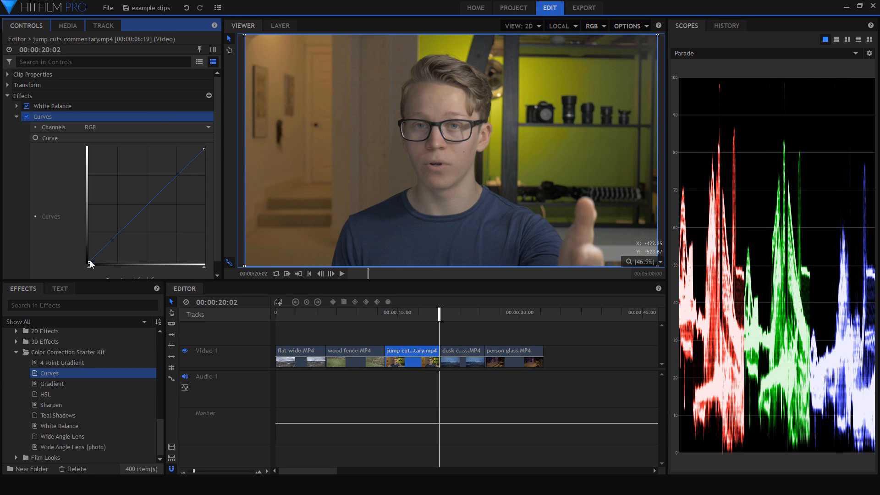
{"action": "left_click_drag", "start_coordinate": [89, 263], "coordinate": [87, 260]}
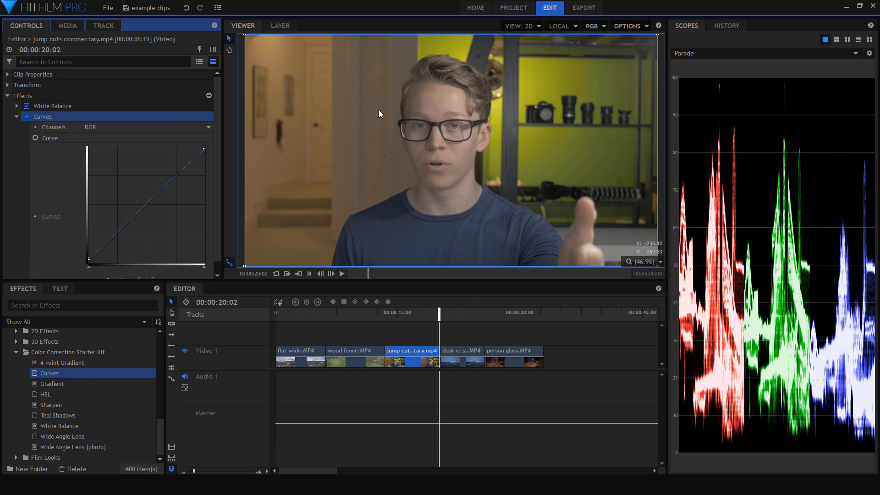
- Shape an RGB S-curve on the jump cuts commentary clip with a darker shadow point and a brighter upper-midtone point
{"action": "left_click_drag", "start_coordinate": [113, 242], "coordinate": [117, 246]}
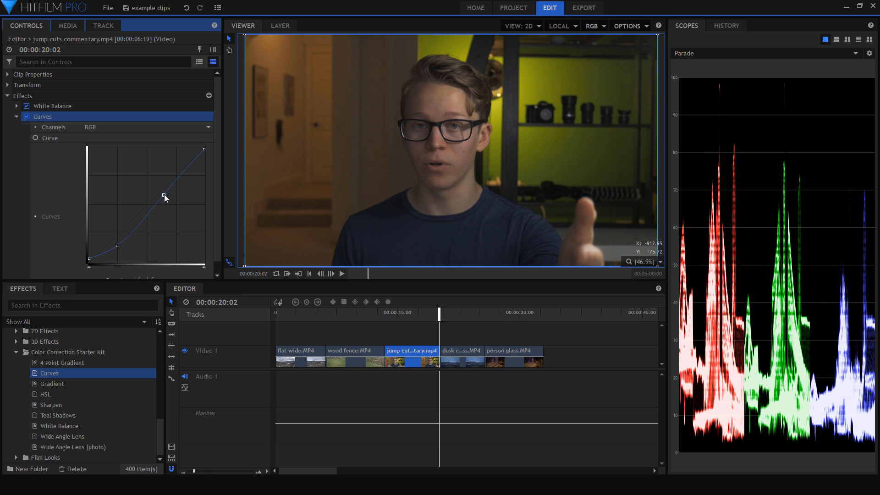
{"action": "left_click_drag", "start_coordinate": [164, 194], "coordinate": [156, 189]}
{"action": "left_click", "coordinate": [158, 188]}
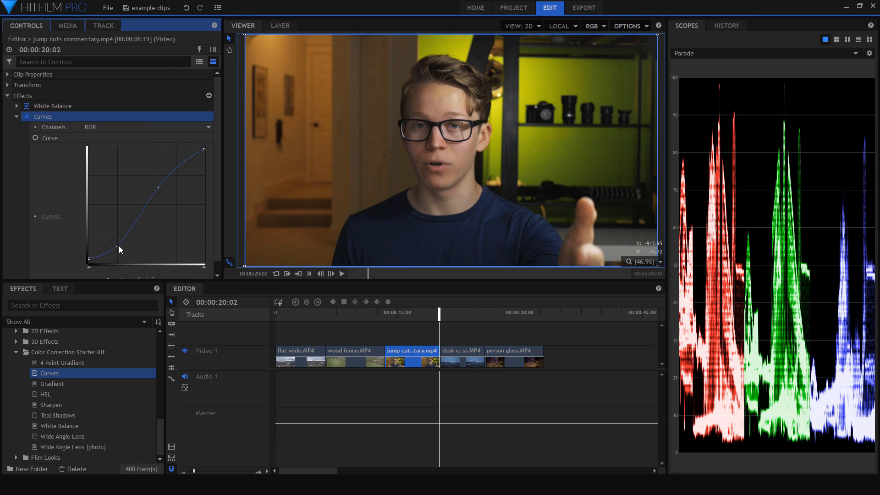
- Fine-tune the RGB S-curve on the jump cuts commentary clip by slightly lifting the shadow point and nudging the upper-midtone point, and collapse Curves
{"action": "left_click_drag", "start_coordinate": [118, 246], "coordinate": [120, 244]}
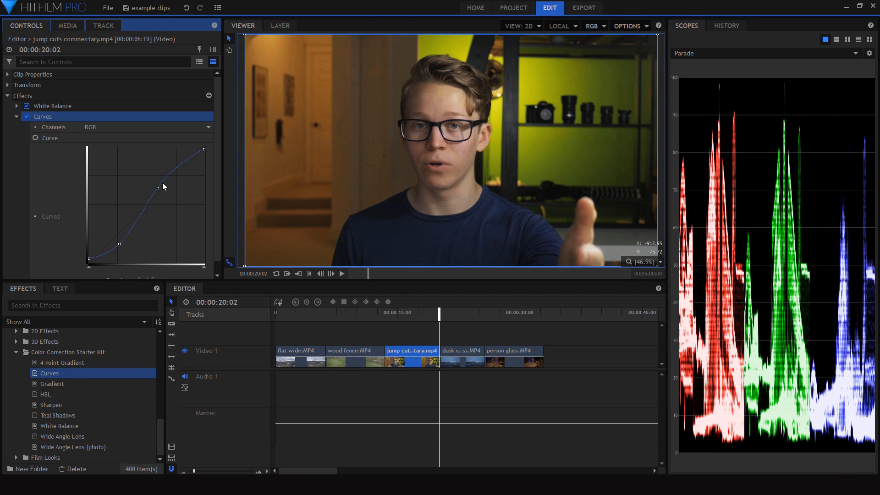
{"action": "left_click_drag", "start_coordinate": [158, 188], "coordinate": [155, 188]}
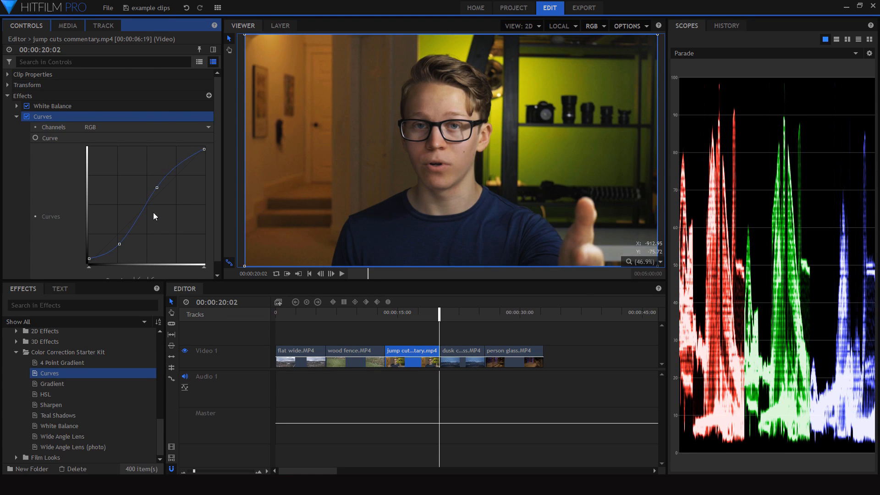
{"action": "left_click_drag", "start_coordinate": [119, 245], "coordinate": [120, 243]}
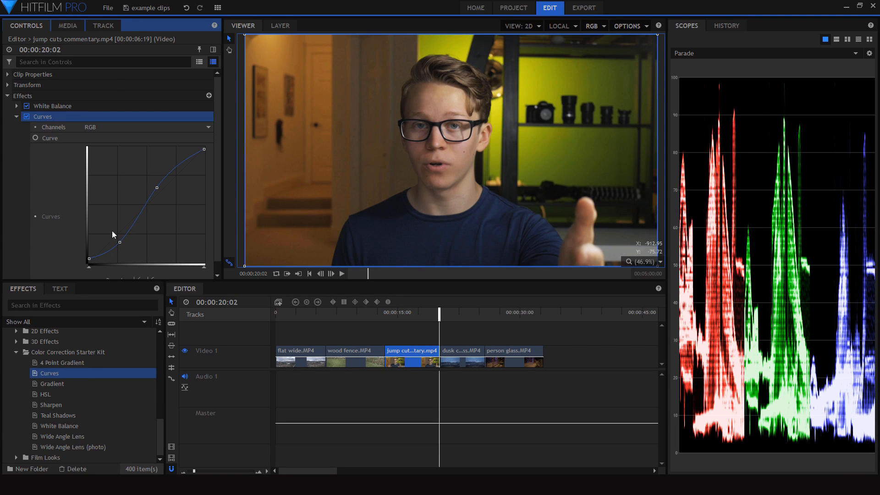
{"action": "left_click", "coordinate": [17, 117]}
{"action": "left_click", "coordinate": [133, 189]}
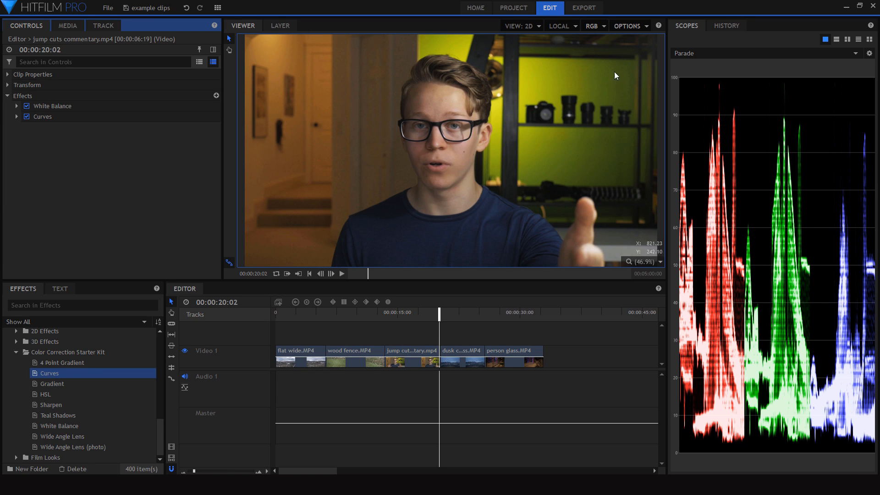
- Apply the Gradient preset between White Balance and Curves on the jump cuts commentary clip and set its opacity to 50%
{"action": "left_click_drag", "start_coordinate": [46, 384], "coordinate": [45, 120]}
{"action": "left_click", "coordinate": [17, 117]}
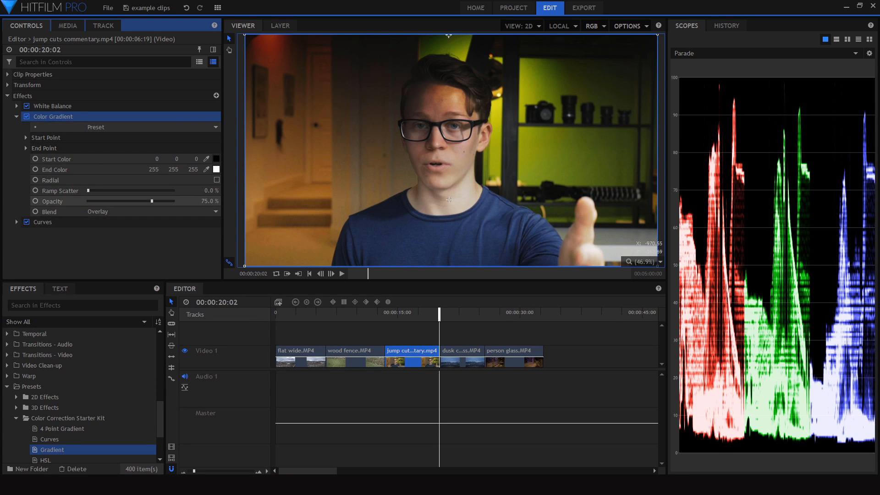
{"action": "left_click", "coordinate": [194, 201]}
{"action": "type", "text": "50"}
{"action": "key", "text": "Return"}
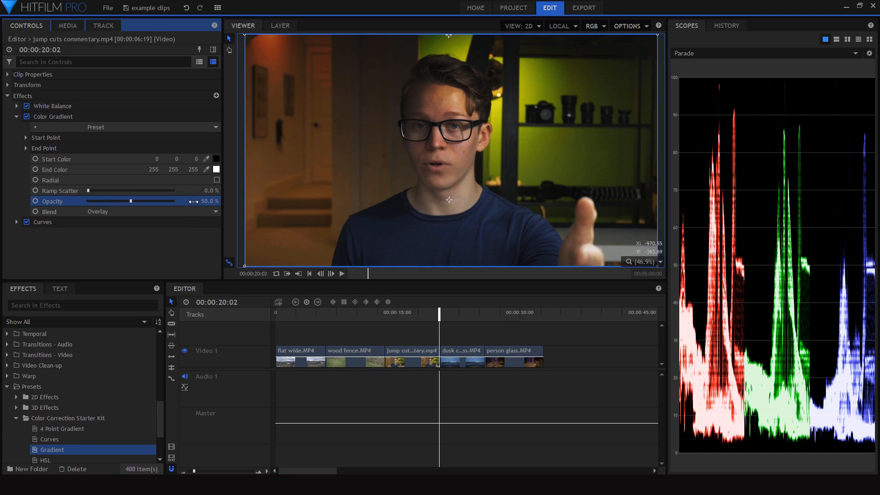
- Place the gradient's start point outside the frame beyond its upper-left corner and the end point beside the man's forehead
{"action": "scroll", "coordinate": [405, 146], "scroll_direction": "down", "scroll_amount": 3}
{"action": "left_click", "coordinate": [421, 167]}
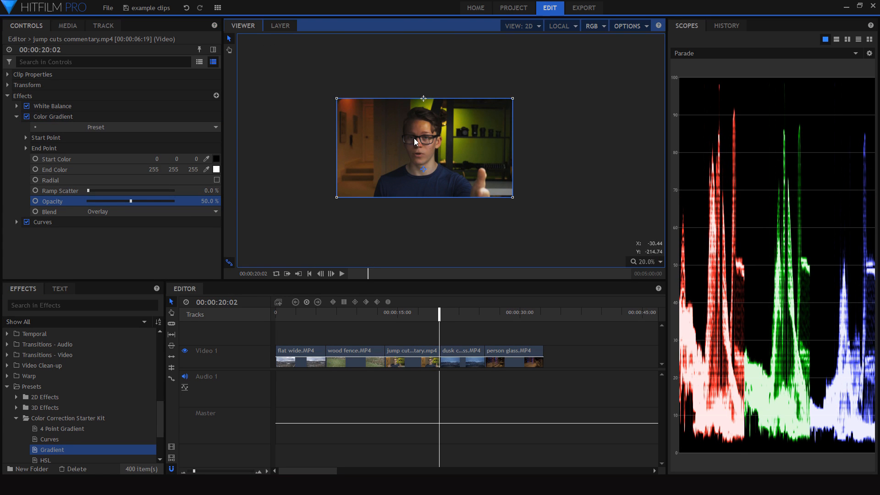
{"action": "left_click_drag", "start_coordinate": [406, 131], "coordinate": [463, 145]}
{"action": "left_click_drag", "start_coordinate": [477, 112], "coordinate": [316, 76]}
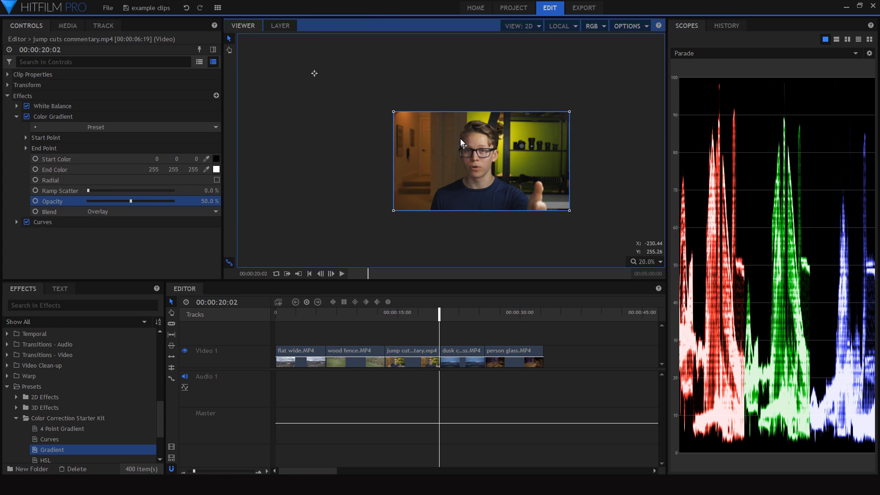
{"action": "left_click_drag", "start_coordinate": [464, 145], "coordinate": [460, 144]}
{"action": "scroll", "coordinate": [460, 144], "scroll_direction": "up", "scroll_amount": 1}
{"action": "scroll", "coordinate": [460, 143], "scroll_direction": "up", "scroll_amount": 1}
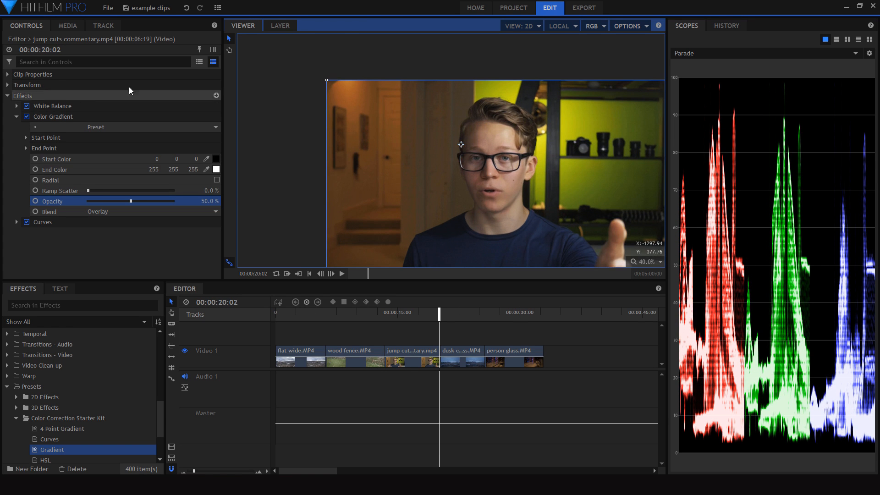
- Fit the frame in the viewer and compare the clip with the Color Gradient effect switched off and on
{"action": "left_click", "coordinate": [27, 119]}
{"action": "left_click", "coordinate": [28, 118]}
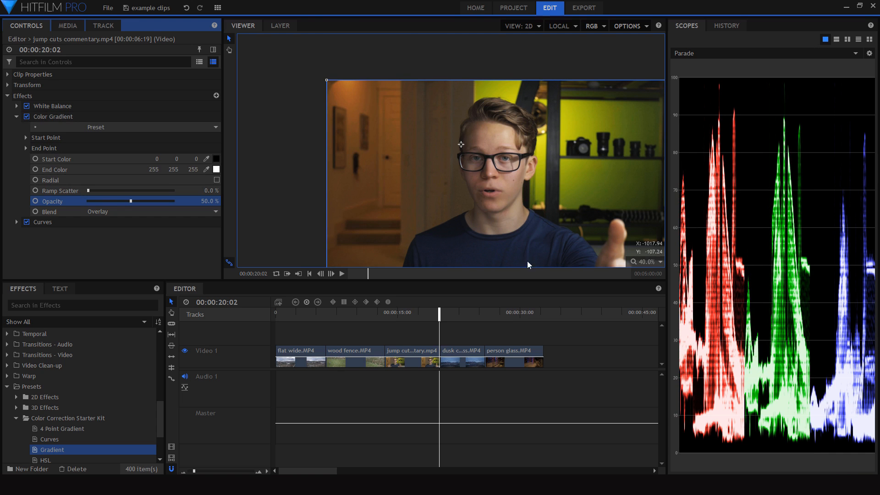
{"action": "left_click", "coordinate": [648, 269]}
{"action": "left_click", "coordinate": [646, 368]}
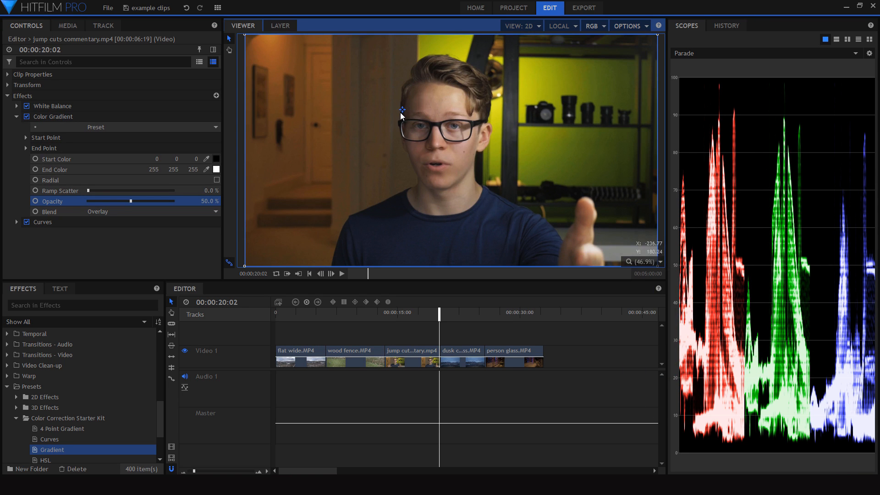
{"action": "left_click", "coordinate": [16, 116]}
{"action": "left_click", "coordinate": [26, 117]}
{"action": "left_click", "coordinate": [26, 117]}
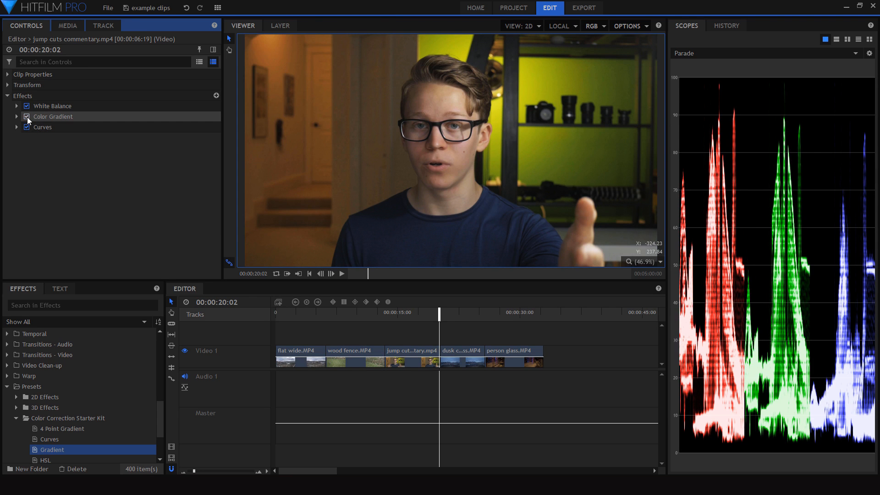
{"action": "left_click", "coordinate": [26, 116]}
{"action": "left_click", "coordinate": [27, 117]}
{"action": "left_click", "coordinate": [27, 117]}
{"action": "left_click", "coordinate": [27, 116]}
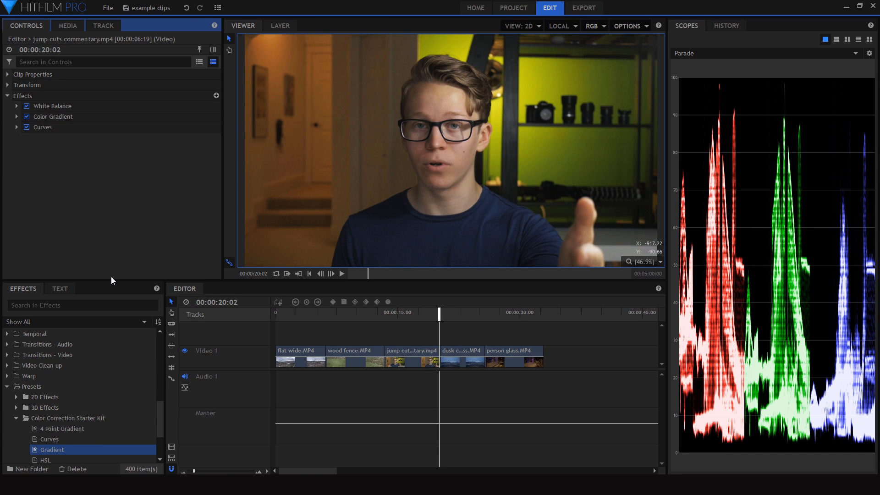
- Apply the HSL preset to the jump cuts commentary clip and expand its Yellow and Green color ranges
{"action": "scroll", "coordinate": [92, 390], "scroll_direction": "down", "scroll_amount": 2}
{"action": "left_click", "coordinate": [62, 394]}
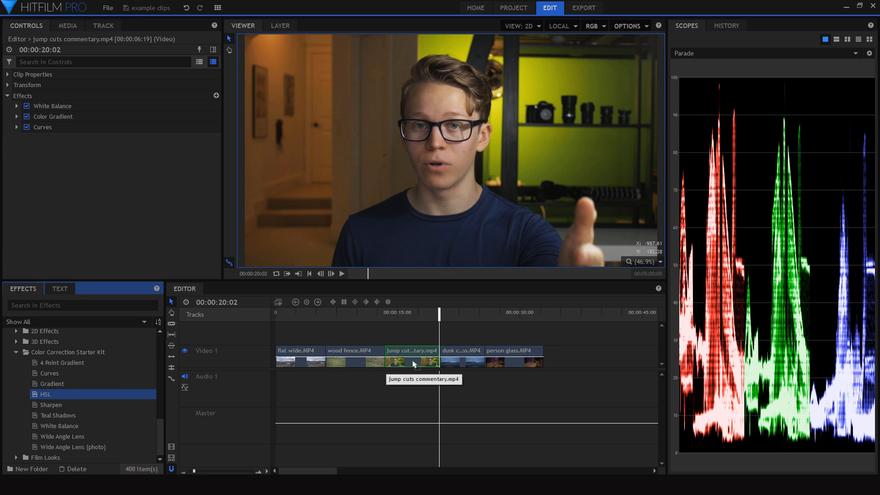
{"action": "left_click_drag", "start_coordinate": [414, 363], "coordinate": [414, 364]}
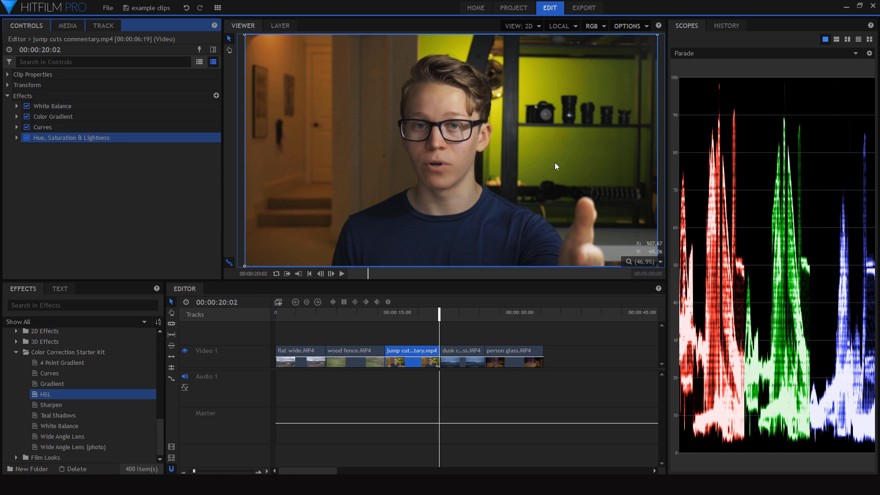
{"action": "left_click", "coordinate": [17, 137]}
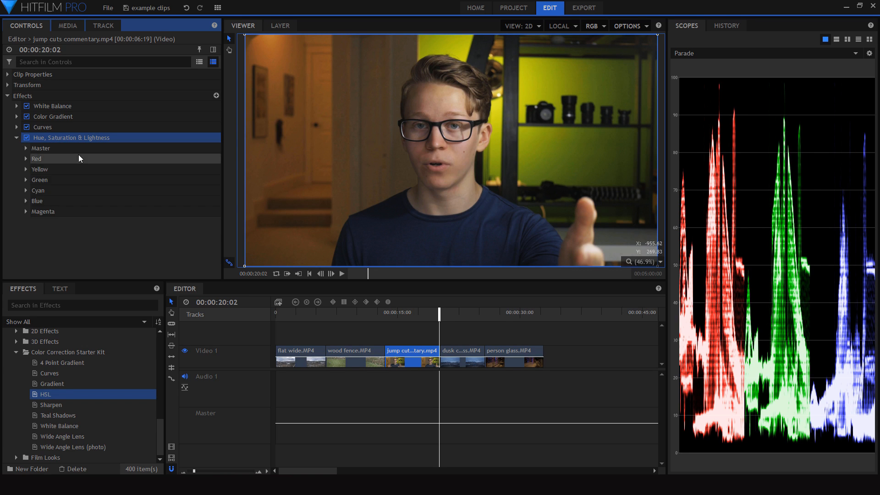
{"action": "left_click", "coordinate": [26, 181]}
{"action": "left_click", "coordinate": [26, 169]}
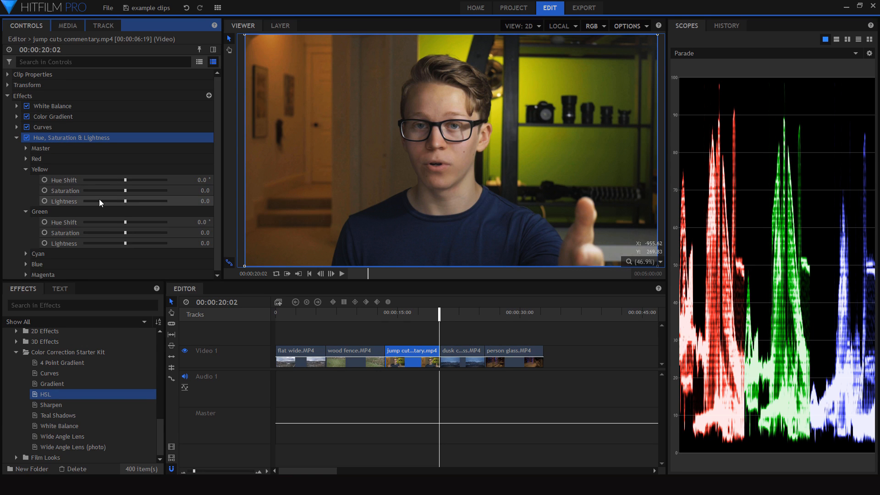
- Try lowering the Yellow lightness and setting the Green lightness to -100, undoing each change
{"action": "left_click_drag", "start_coordinate": [100, 201], "coordinate": [82, 201]}
{"action": "key", "text": "ctrl+z"}
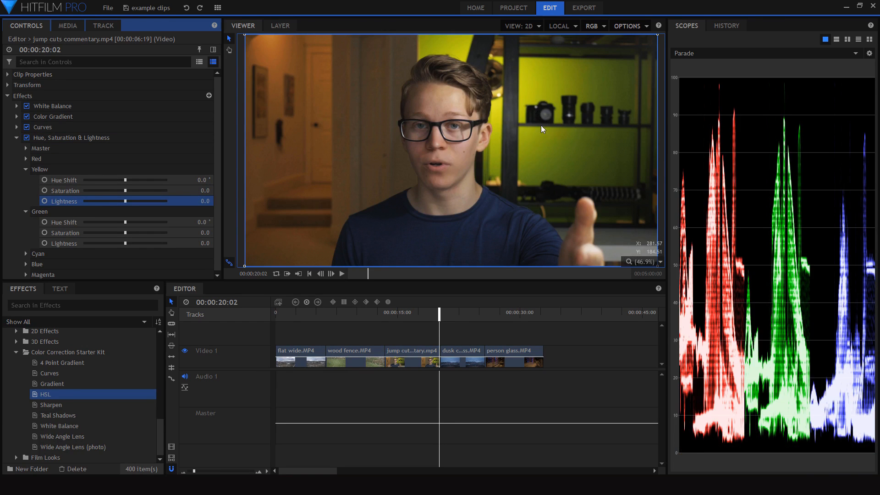
{"action": "left_click_drag", "start_coordinate": [110, 243], "coordinate": [22, 246]}
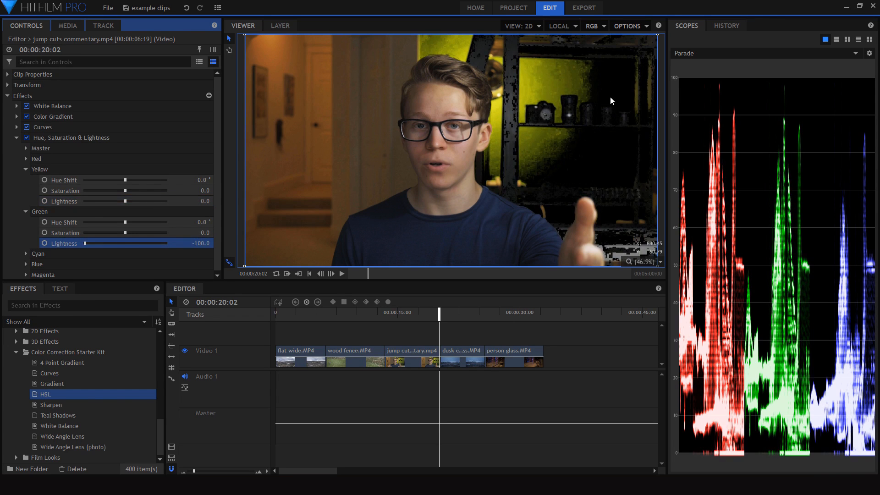
{"action": "key", "text": "ctrl+z"}
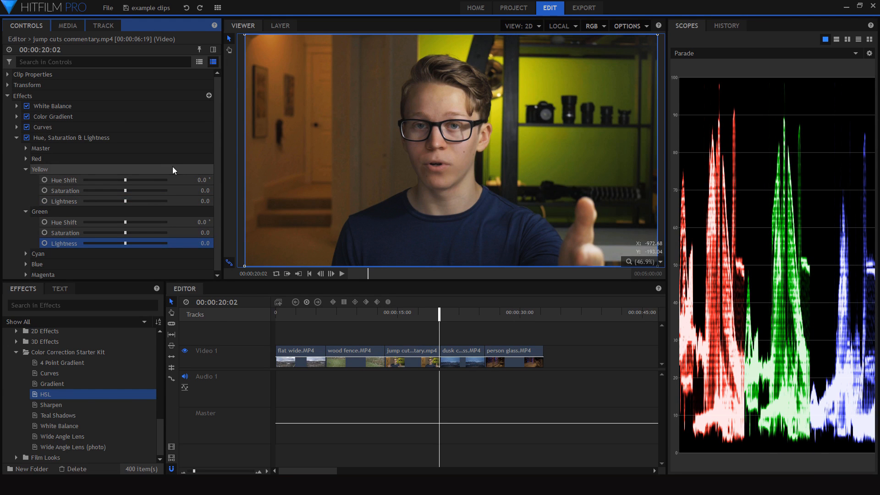
- Set the Yellow saturation to -42 and the Green saturation to -26 in the Hue, Saturation & Lightness effect
{"action": "scroll", "coordinate": [540, 59], "scroll_direction": "up", "scroll_amount": 2}
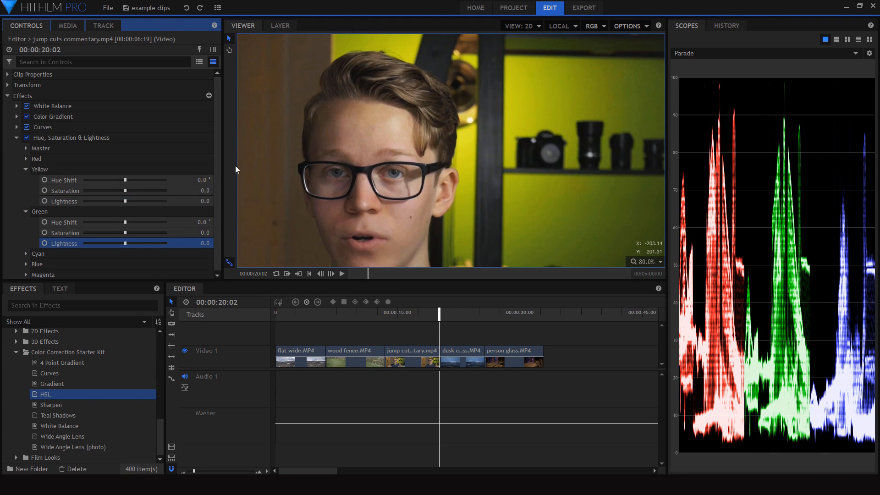
{"action": "left_click_drag", "start_coordinate": [116, 191], "coordinate": [108, 190]}
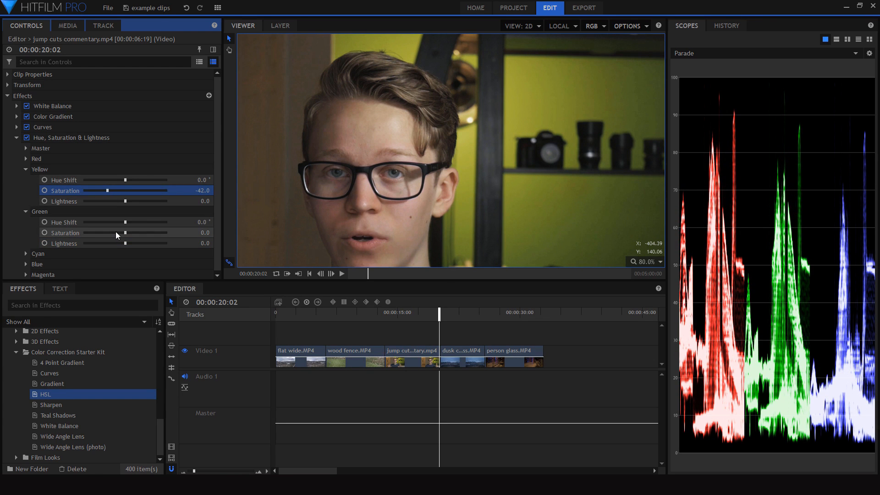
{"action": "left_click_drag", "start_coordinate": [112, 232], "coordinate": [114, 233]}
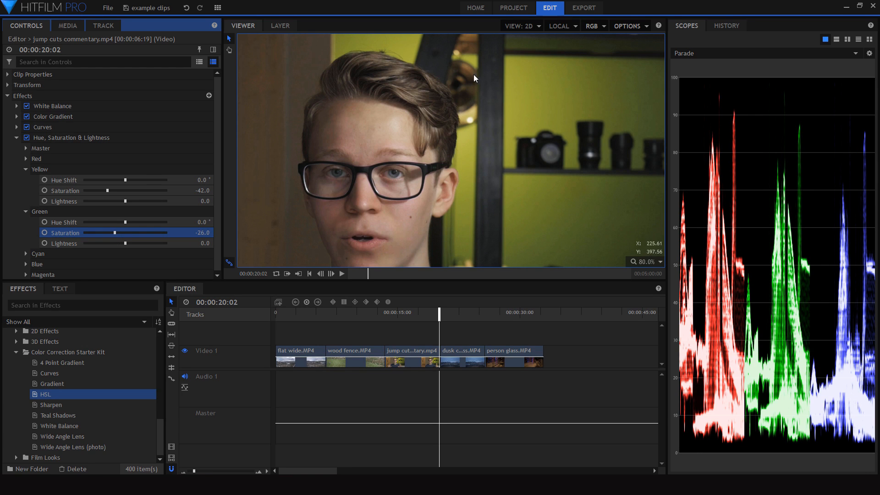
{"action": "left_click_drag", "start_coordinate": [483, 150], "coordinate": [475, 114]}
{"action": "scroll", "coordinate": [475, 114], "scroll_direction": "down", "scroll_amount": 5}
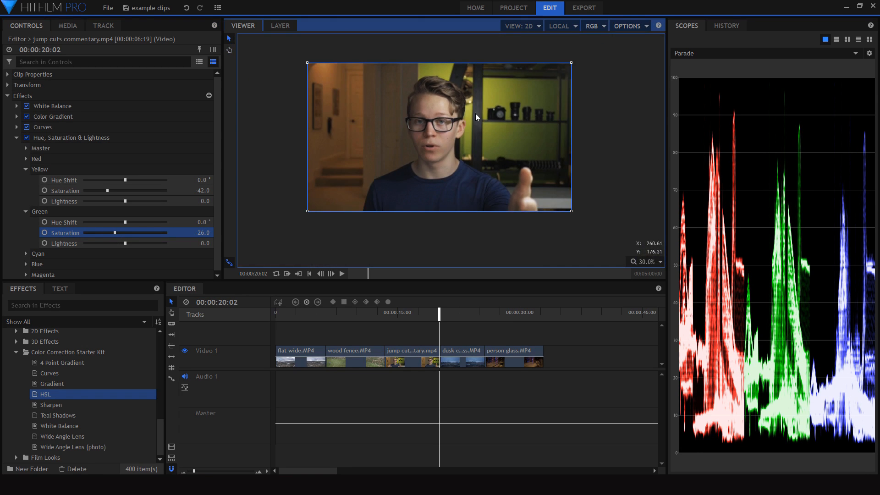
{"action": "scroll", "coordinate": [496, 100], "scroll_direction": "up", "scroll_amount": 3}
{"action": "scroll", "coordinate": [426, 131], "scroll_direction": "down", "scroll_amount": 2}
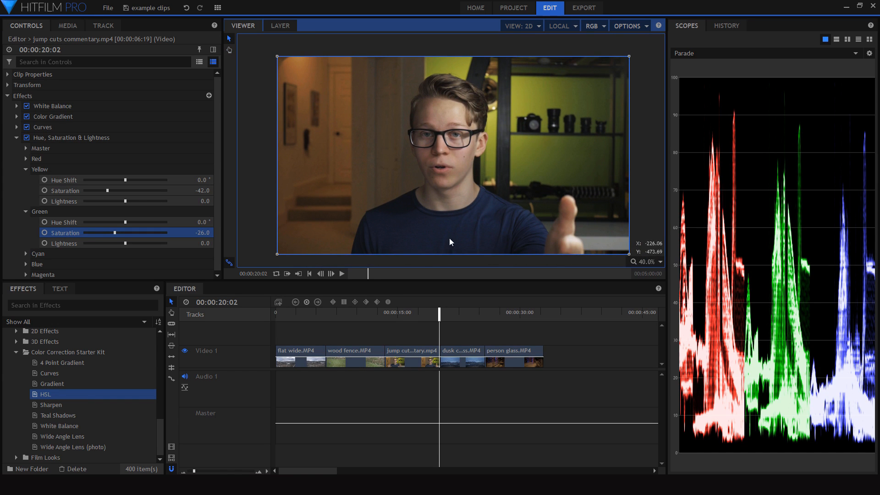
- Set the Yellow hue shift to -10.8° while viewing the wall behind the camera shelf
{"action": "scroll", "coordinate": [561, 100], "scroll_direction": "up", "scroll_amount": 4}
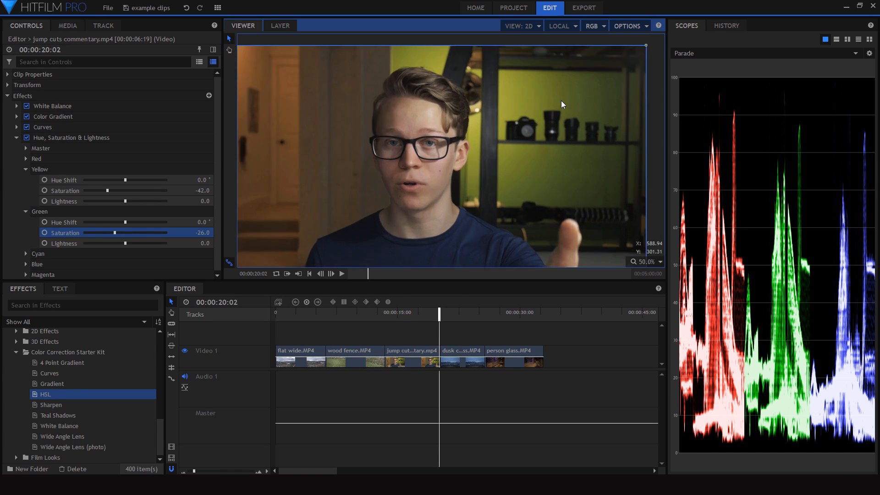
{"action": "scroll", "coordinate": [560, 104], "scroll_direction": "up", "scroll_amount": 1}
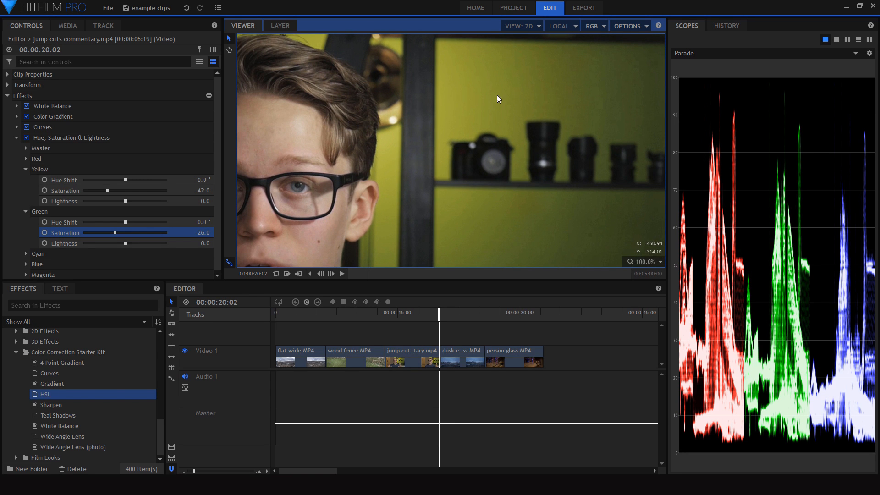
{"action": "left_click", "coordinate": [123, 180]}
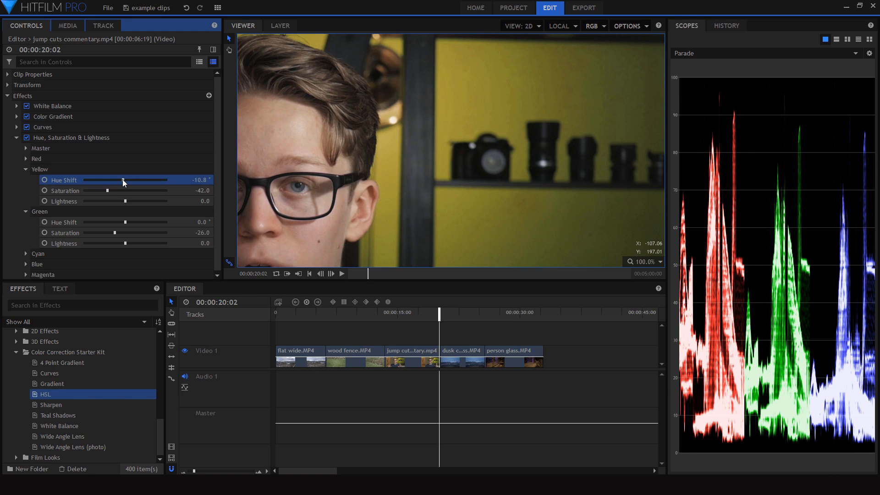
{"action": "left_click_drag", "start_coordinate": [123, 180], "coordinate": [122, 180]}
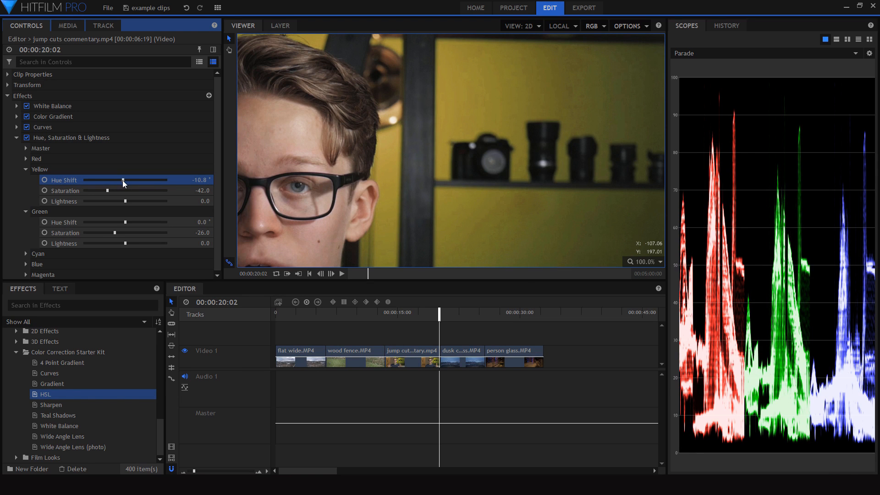
- Set the Green hue shift to -57.6° and fit the whole frame in the viewer
{"action": "scroll", "coordinate": [587, 103], "scroll_direction": "up", "scroll_amount": 3}
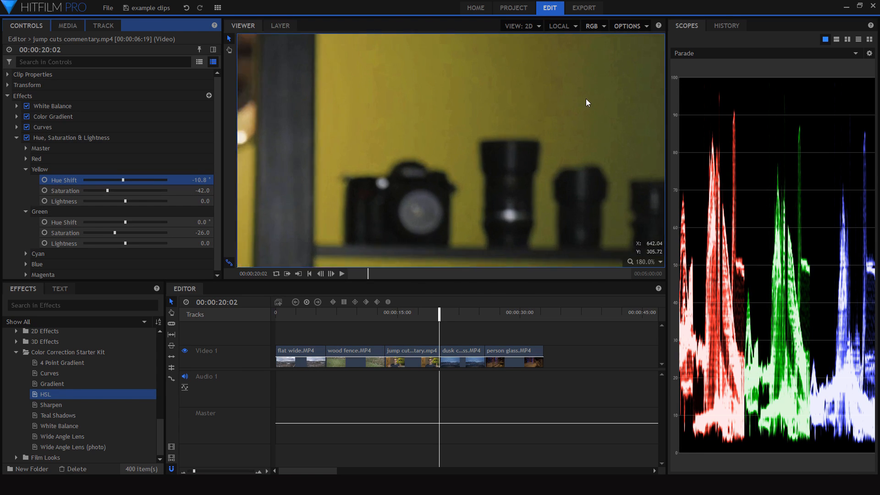
{"action": "scroll", "coordinate": [587, 102], "scroll_direction": "up", "scroll_amount": 1}
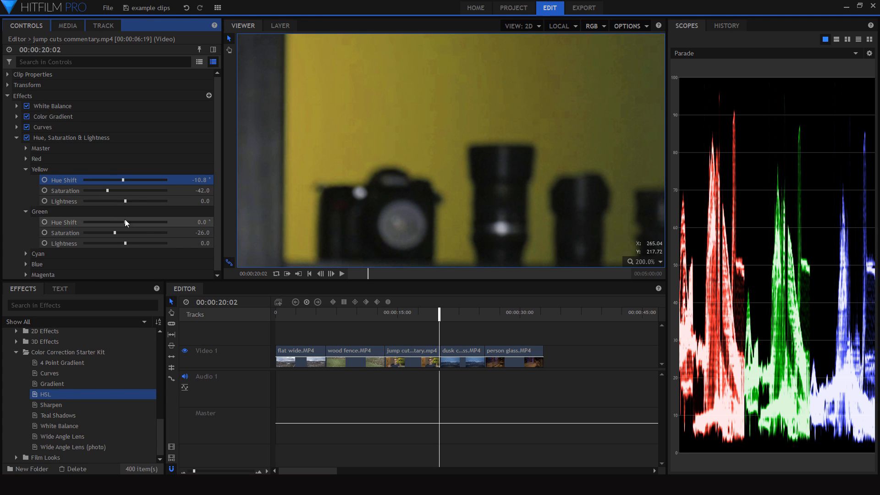
{"action": "left_click_drag", "start_coordinate": [123, 221], "coordinate": [112, 224]}
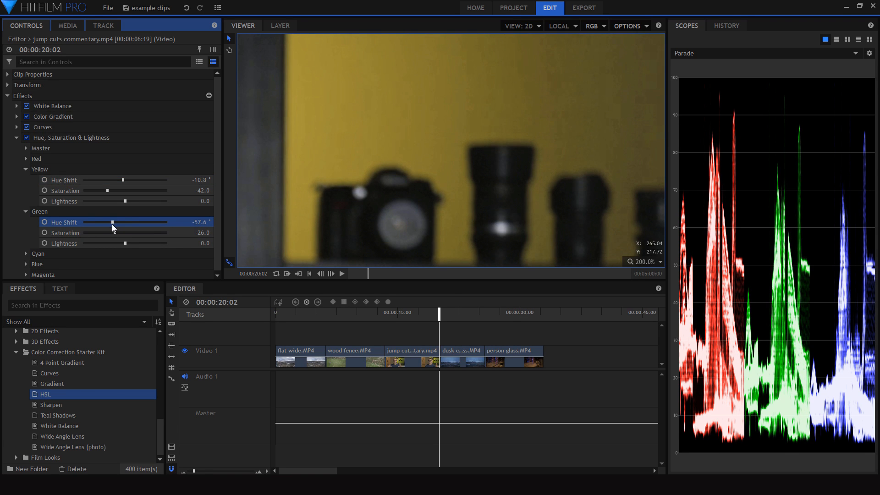
{"action": "left_click", "coordinate": [644, 262]}
{"action": "left_click", "coordinate": [643, 368]}
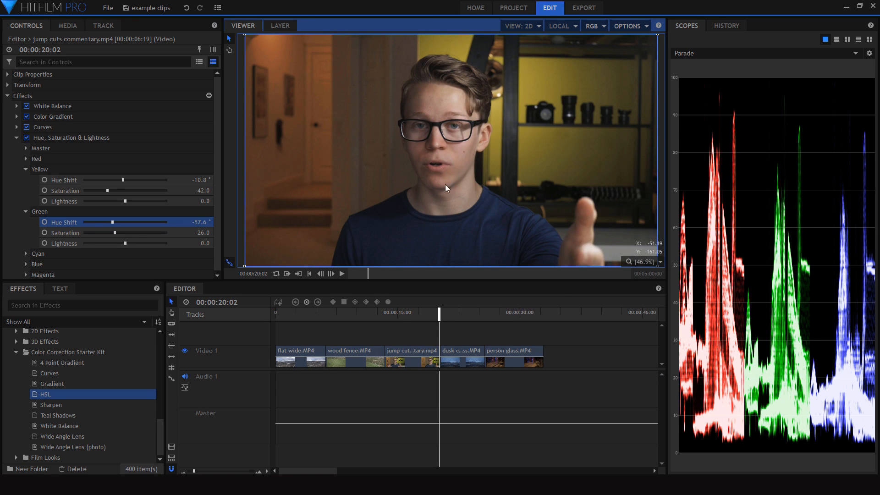
- Collapse the Yellow and Green ranges and set the Red saturation to 22
{"action": "left_click", "coordinate": [26, 170]}
{"action": "left_click", "coordinate": [26, 183]}
{"action": "left_click", "coordinate": [26, 158]}
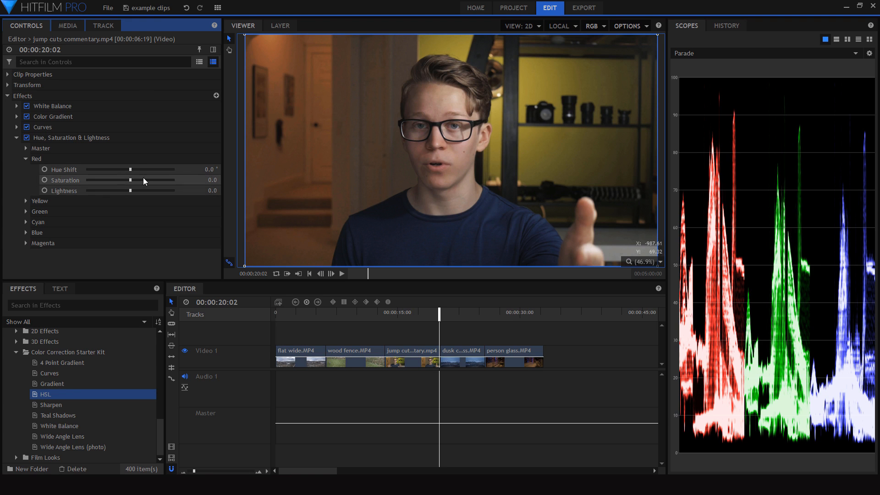
{"action": "left_click_drag", "start_coordinate": [148, 177], "coordinate": [140, 185]}
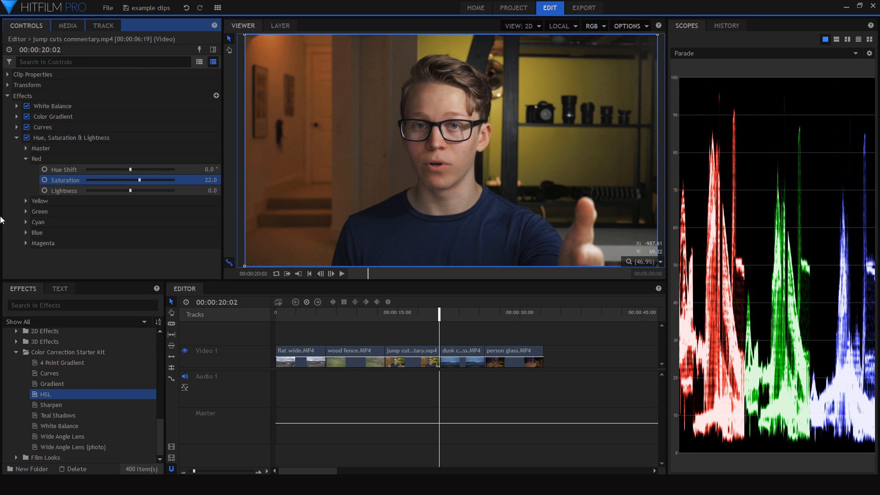
- Set the Yellow hue shift to -3.6° in the Hue, Saturation & Lightness effect and expand the Green range
{"action": "left_click", "coordinate": [27, 201]}
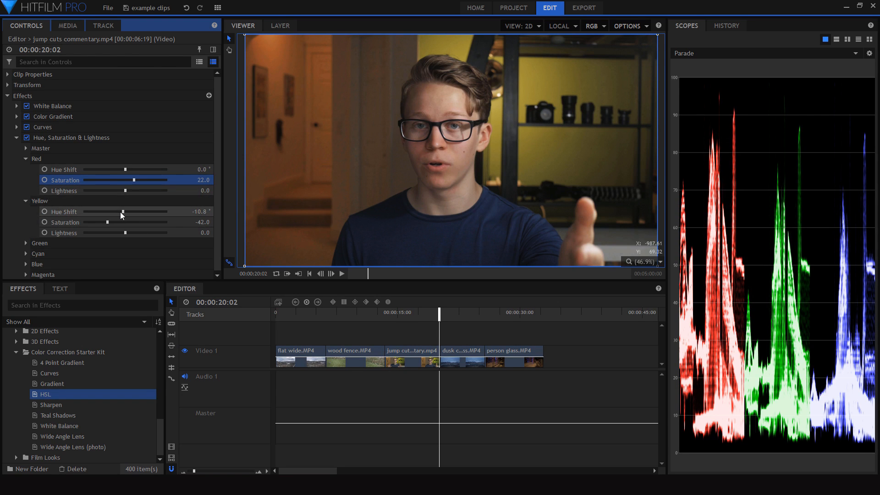
{"action": "left_click_drag", "start_coordinate": [123, 211], "coordinate": [125, 211]}
{"action": "left_click", "coordinate": [25, 243]}
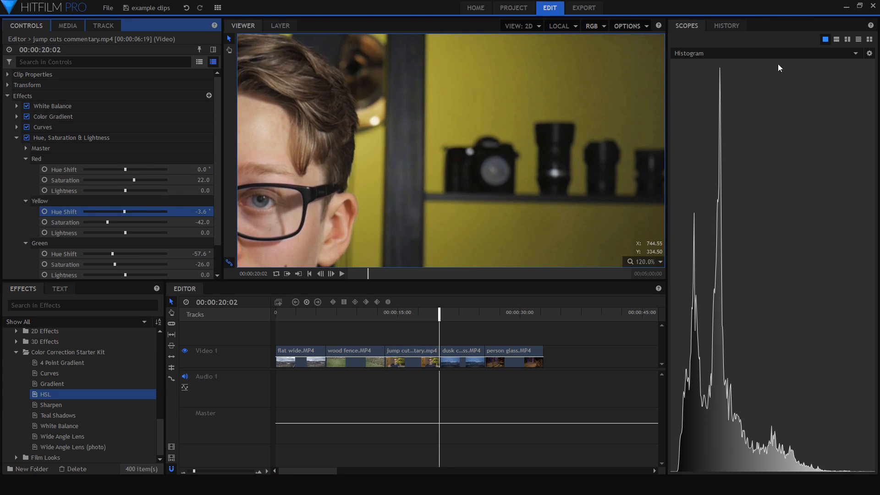
- Check the frame's colors in the Vectorscope and return the scope to Parade
{"action": "left_click", "coordinate": [810, 50]}
{"action": "left_click", "coordinate": [704, 71]}
{"action": "left_click", "coordinate": [702, 53]}
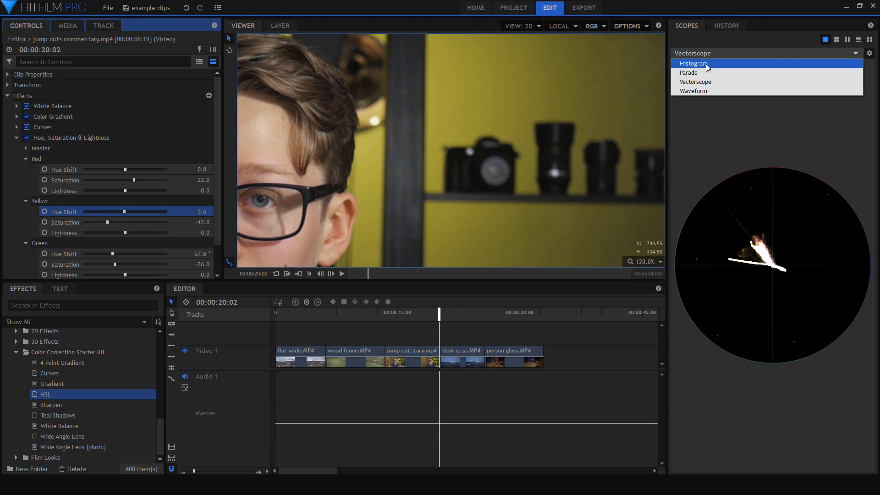
{"action": "left_click", "coordinate": [702, 61]}
{"action": "left_click", "coordinate": [702, 55]}
{"action": "left_click", "coordinate": [702, 71]}
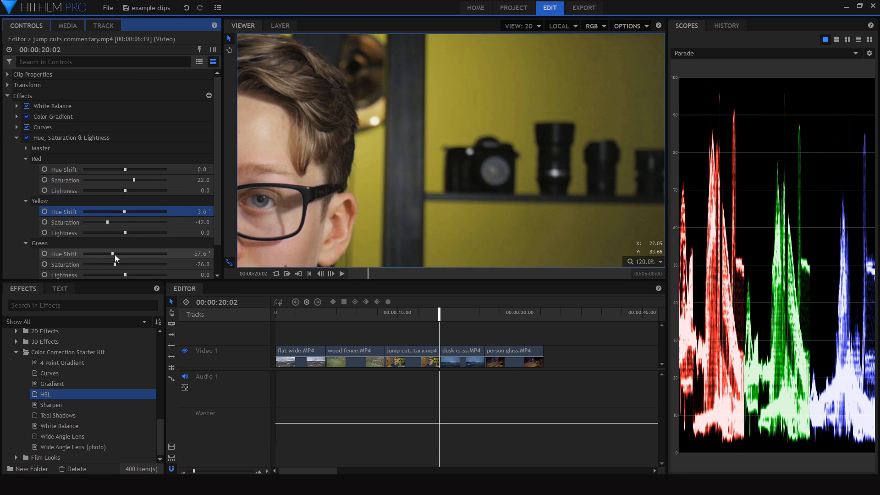
- Set the Green hue shift to -28.8° and collapse the Yellow and Green ranges
{"action": "left_click_drag", "start_coordinate": [115, 254], "coordinate": [119, 252]}
{"action": "scroll", "coordinate": [412, 169], "scroll_direction": "down", "scroll_amount": 3}
{"action": "scroll", "coordinate": [378, 172], "scroll_direction": "up", "scroll_amount": 1}
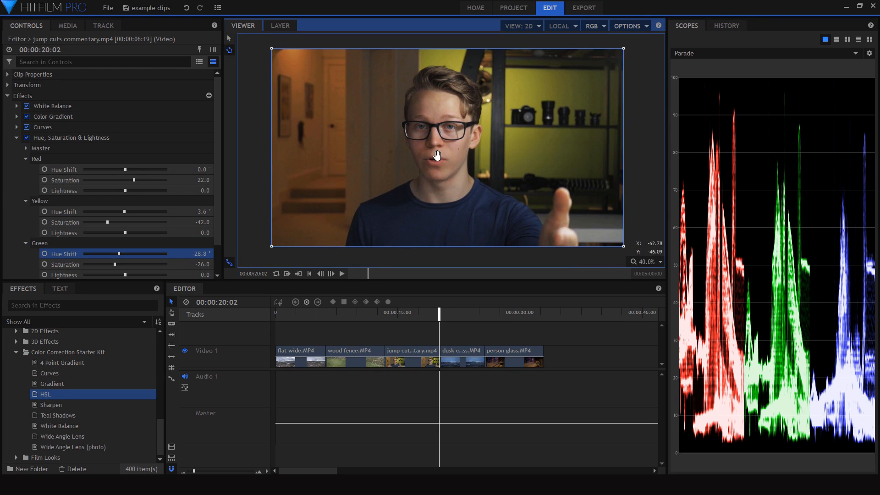
{"action": "left_click", "coordinate": [26, 201]}
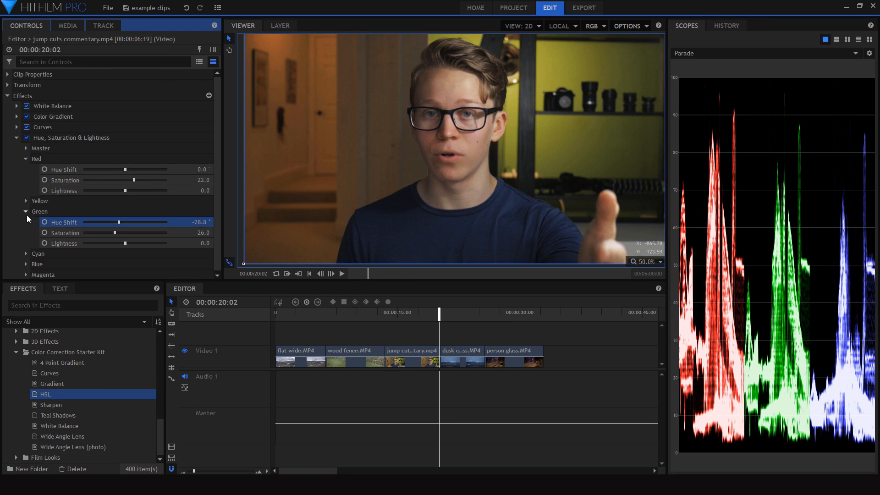
{"action": "left_click", "coordinate": [26, 213]}
- Set the Red saturation to 30, fit the whole frame in the viewer, and collapse the effect
{"action": "left_click_drag", "start_coordinate": [138, 180], "coordinate": [143, 182]}
{"action": "left_click", "coordinate": [643, 267]}
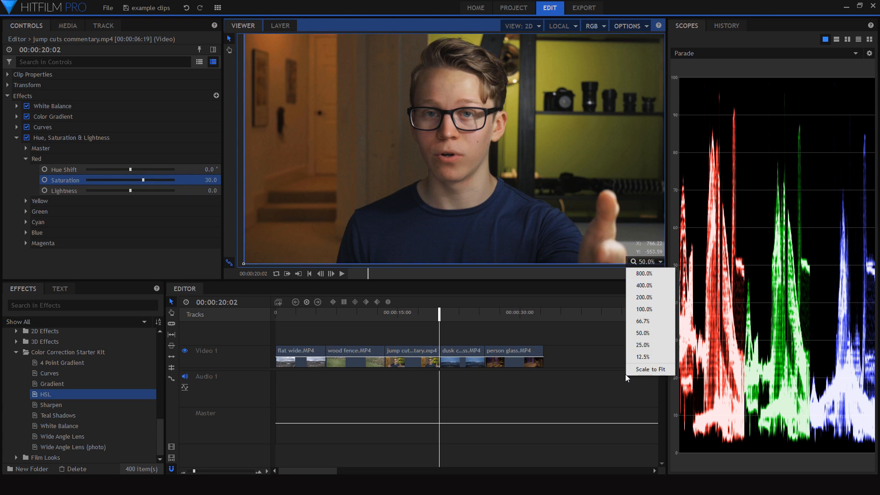
{"action": "left_click", "coordinate": [646, 370]}
{"action": "left_click", "coordinate": [26, 158]}
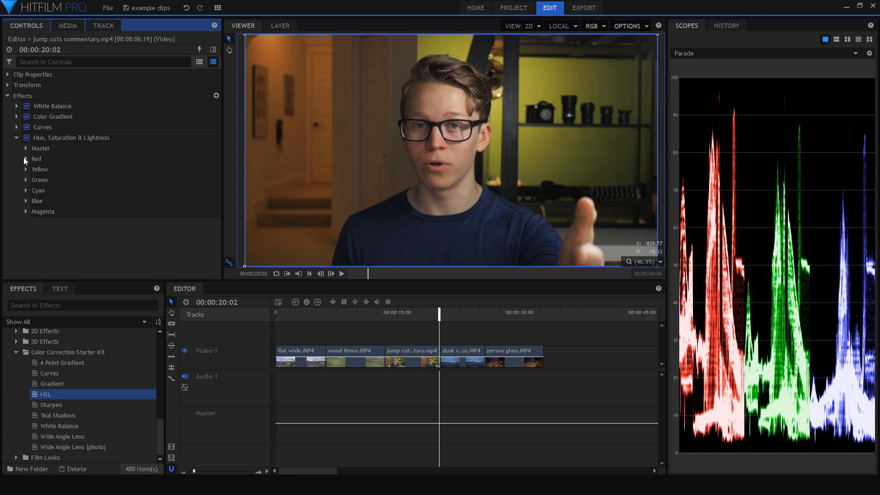
{"action": "left_click", "coordinate": [17, 138]}
- Compare the whole frame with the Hue, Saturation & Lightness effect disabled and enabled
{"action": "left_click", "coordinate": [27, 137]}
{"action": "left_click", "coordinate": [26, 138]}
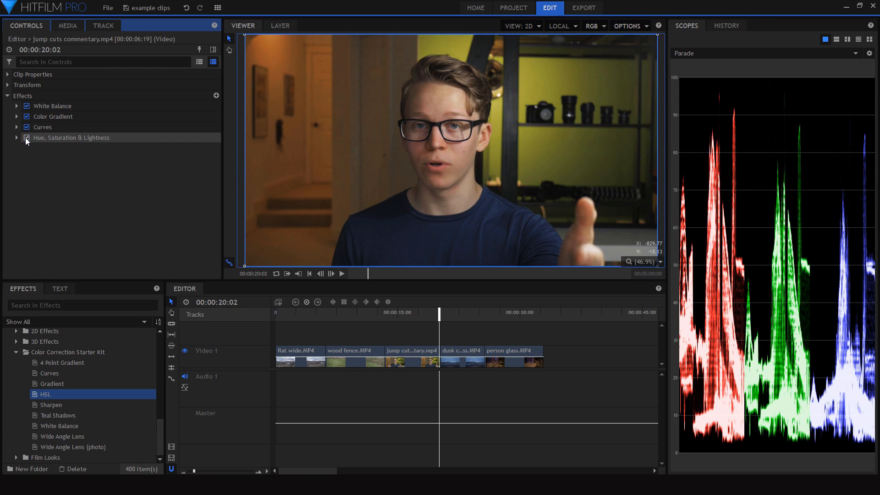
{"action": "left_click", "coordinate": [26, 138]}
{"action": "left_click", "coordinate": [26, 137]}
{"action": "left_click", "coordinate": [26, 138]}
{"action": "right_click", "coordinate": [26, 139]}
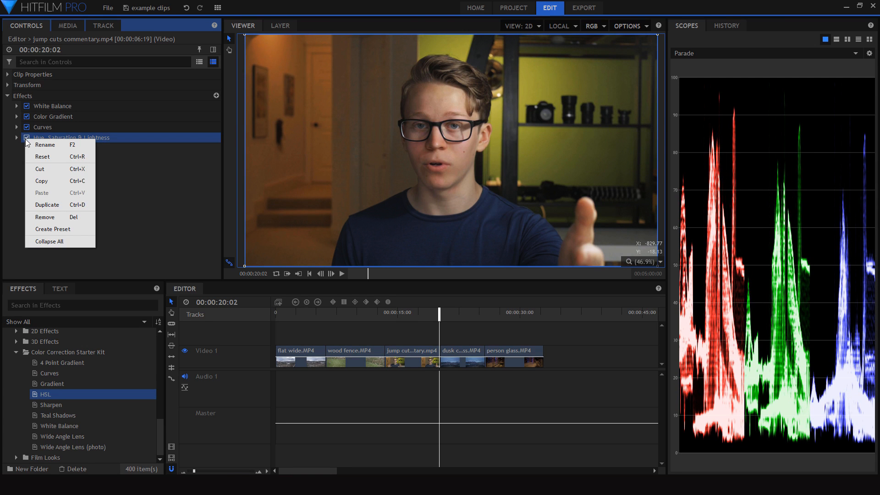
{"action": "left_click", "coordinate": [26, 138]}
{"action": "left_click", "coordinate": [26, 138]}
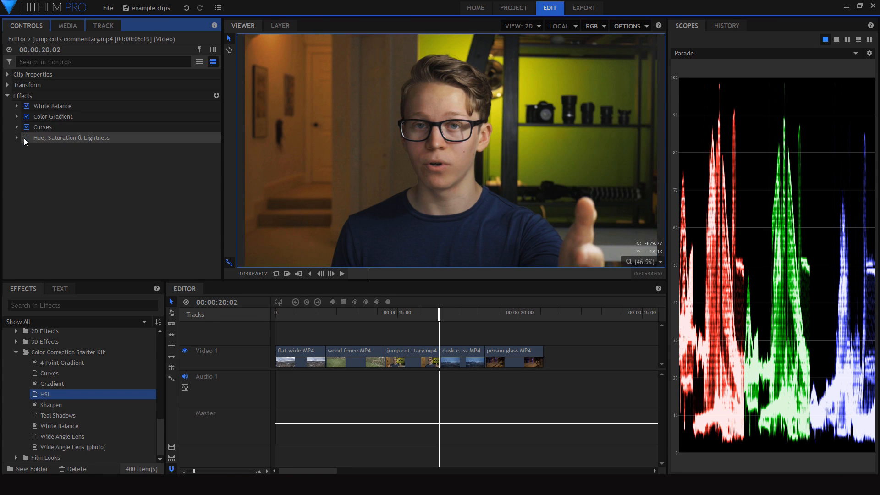
{"action": "left_click", "coordinate": [26, 138]}
{"action": "left_click", "coordinate": [24, 138]}
{"action": "left_click", "coordinate": [24, 138]}
{"action": "left_click", "coordinate": [24, 138]}
{"action": "left_click", "coordinate": [24, 139]}
- Examine the skin tones up close with and without the Hue, Saturation & Lightness effect
{"action": "scroll", "coordinate": [484, 166], "scroll_direction": "up", "scroll_amount": 3}
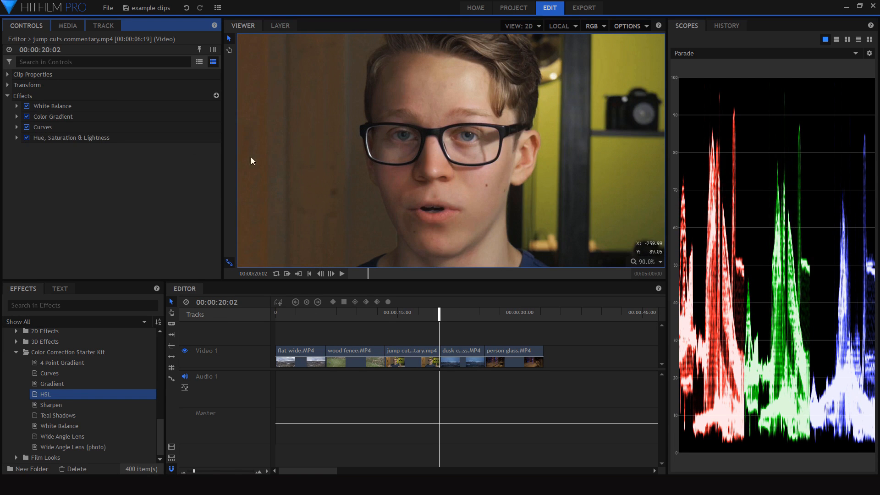
{"action": "left_click", "coordinate": [29, 139]}
{"action": "left_click", "coordinate": [29, 138]}
{"action": "left_click", "coordinate": [649, 262]}
{"action": "left_click", "coordinate": [646, 369]}
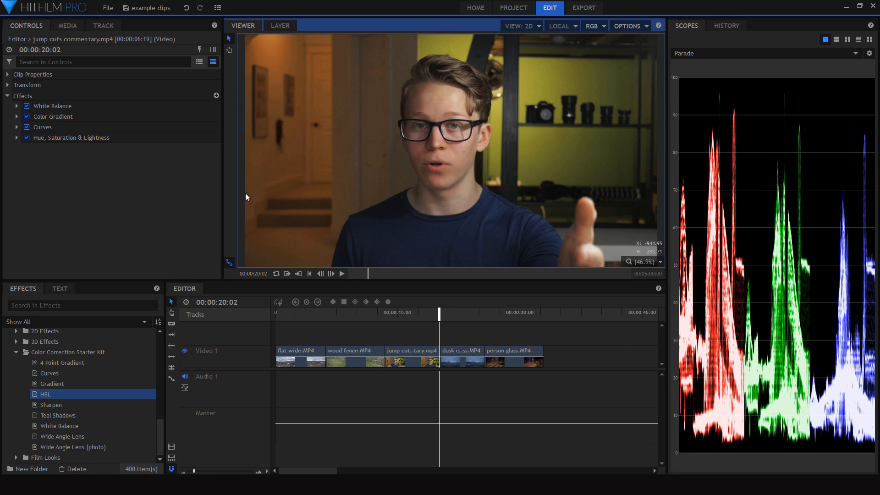
- Apply the Teal Shadows and Sharpen presets to the jump cuts commentary clip
{"action": "left_click_drag", "start_coordinate": [54, 411], "coordinate": [62, 142]}
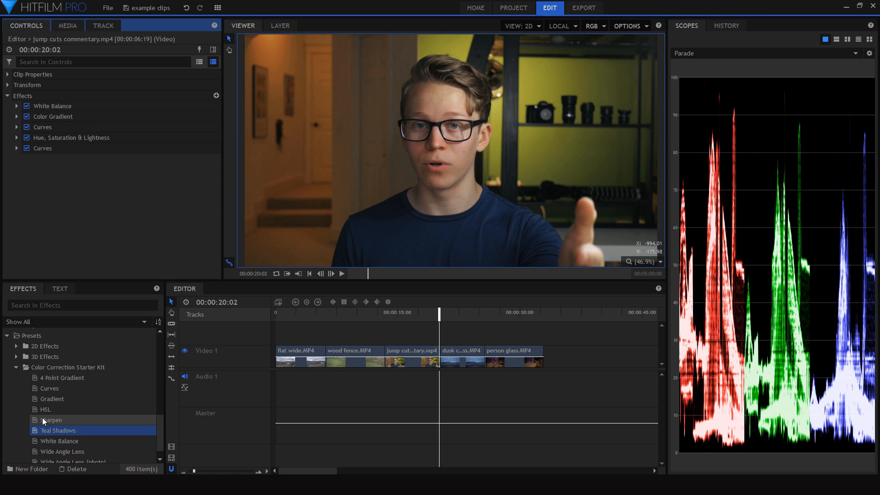
{"action": "left_click_drag", "start_coordinate": [43, 420], "coordinate": [26, 106]}
- Compare the jump cuts commentary clip with all of its effects disabled and enabled
{"action": "left_click", "coordinate": [27, 106]}
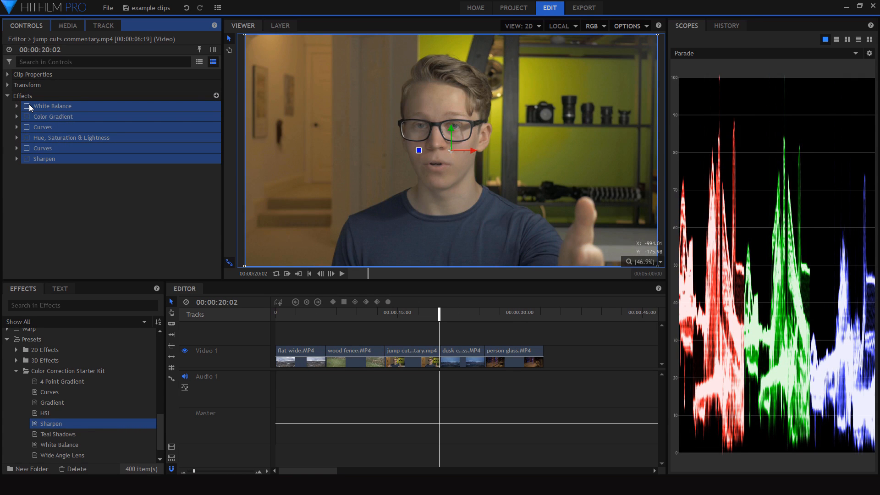
{"action": "left_click", "coordinate": [26, 105]}
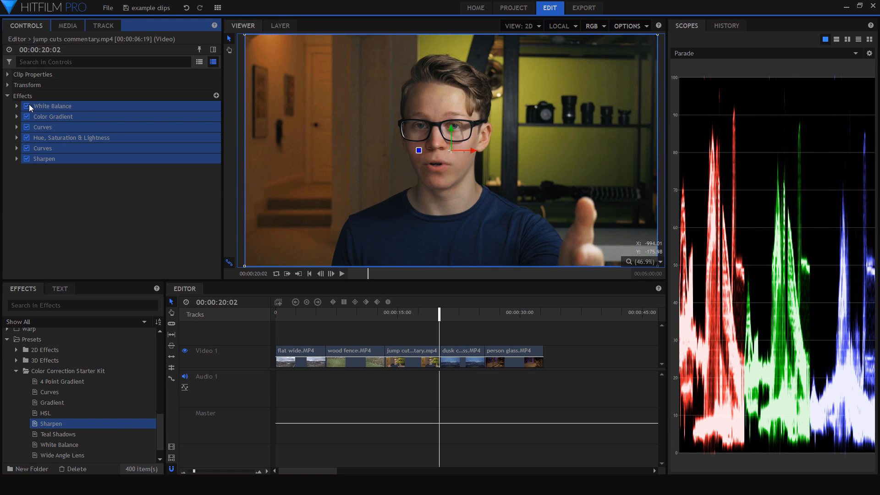
{"action": "left_click", "coordinate": [29, 104]}
{"action": "left_click", "coordinate": [29, 104]}
{"action": "left_click", "coordinate": [29, 104]}
{"action": "left_click", "coordinate": [29, 104]}
{"action": "left_click", "coordinate": [110, 210]}
- Move the playhead to 00:00:23:16 and apply the Curves preset to the dusk car pass clip, expanding its curve
{"action": "key", "text": "space"}
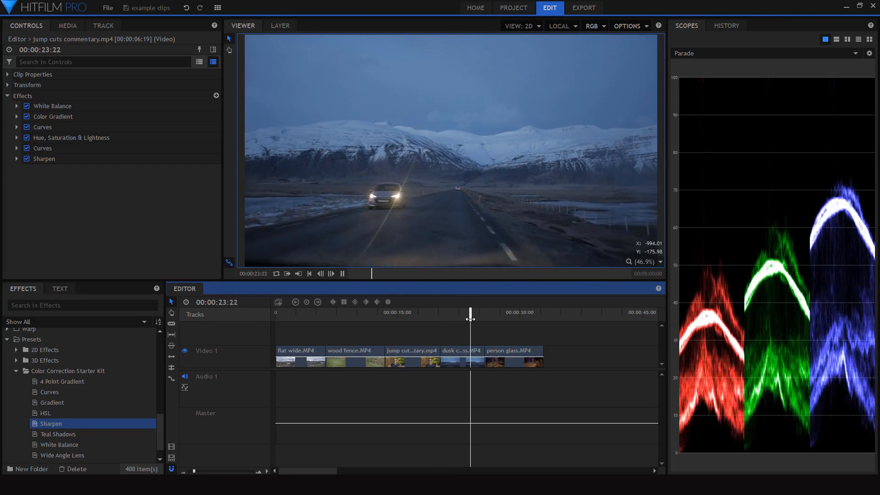
{"action": "left_click_drag", "start_coordinate": [470, 318], "coordinate": [463, 322]}
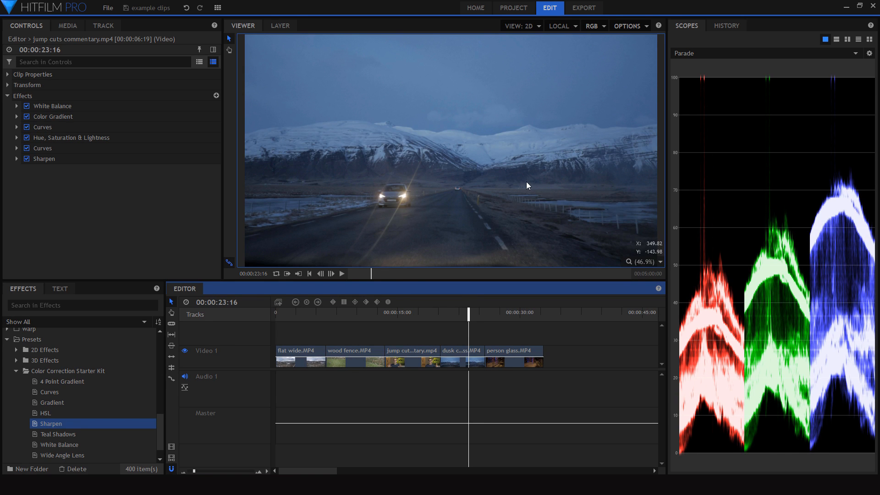
{"action": "left_click_drag", "start_coordinate": [67, 392], "coordinate": [450, 351]}
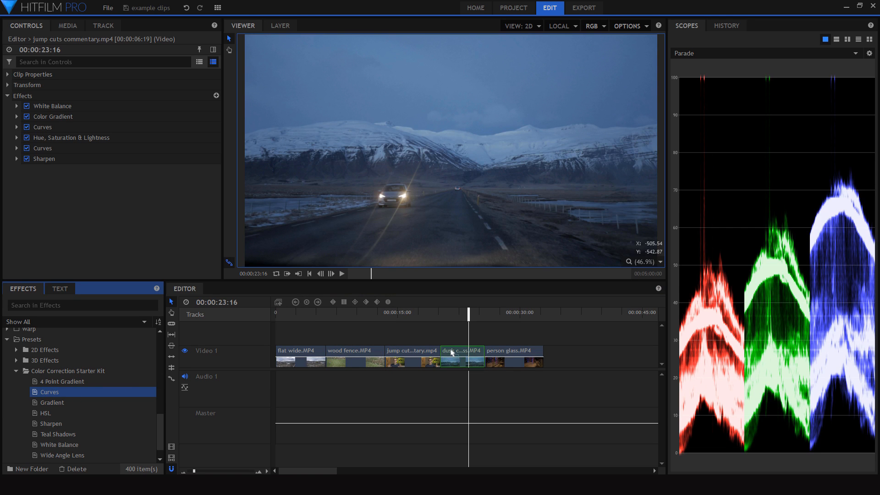
{"action": "left_click", "coordinate": [16, 105]}
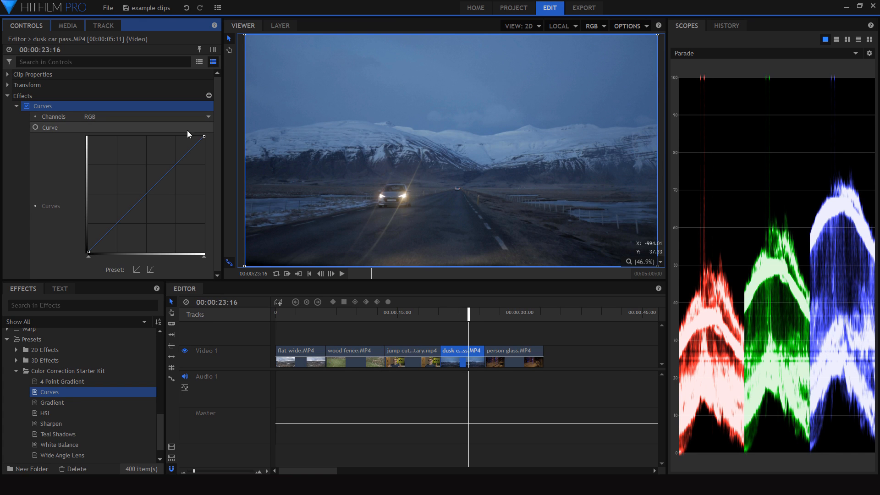
- Lower the white point and raise the black point of the dusk car pass clip's RGB curve slightly
{"action": "left_click", "coordinate": [205, 138]}
{"action": "left_click_drag", "start_coordinate": [205, 138], "coordinate": [206, 139]}
{"action": "left_click_drag", "start_coordinate": [91, 252], "coordinate": [88, 250]}
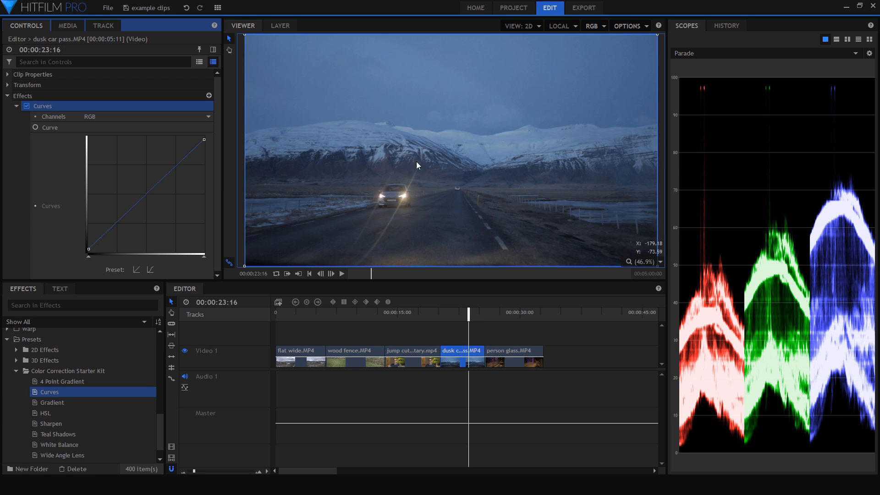
- Shape the RGB curve into an S-curve with a raised highlight point and a lowered shadow point
{"action": "left_click_drag", "start_coordinate": [170, 174], "coordinate": [163, 171]}
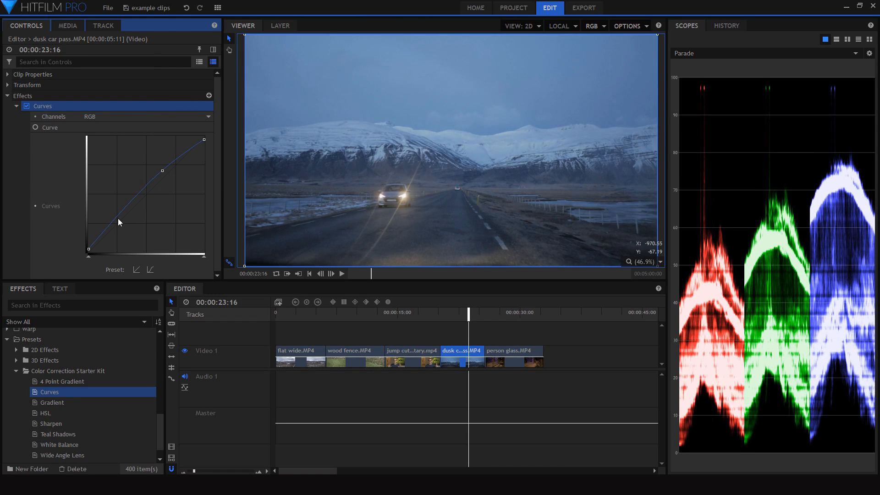
{"action": "left_click_drag", "start_coordinate": [118, 219], "coordinate": [127, 222]}
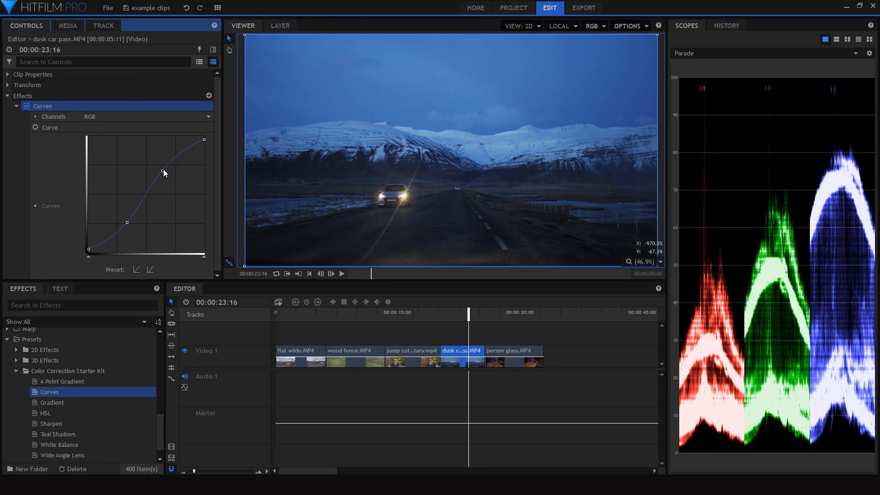
{"action": "left_click_drag", "start_coordinate": [164, 170], "coordinate": [164, 169]}
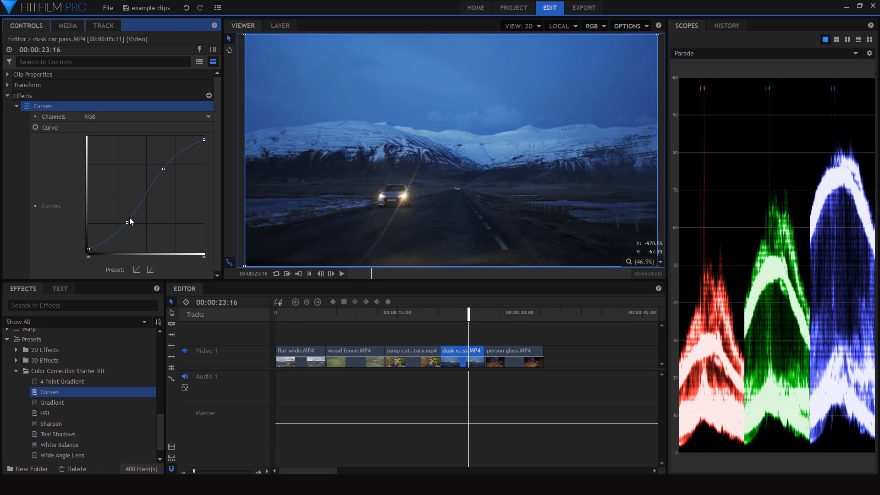
{"action": "left_click_drag", "start_coordinate": [129, 217], "coordinate": [128, 224]}
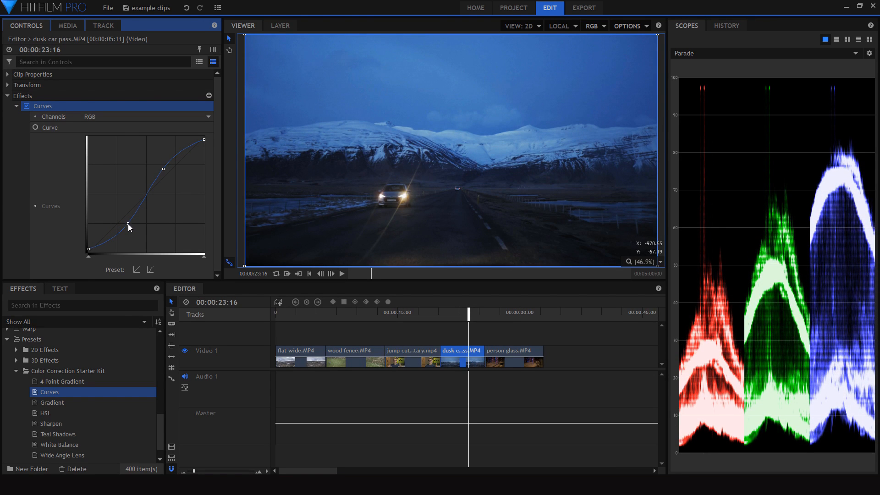
{"action": "left_click_drag", "start_coordinate": [164, 167], "coordinate": [164, 167]}
{"action": "left_click_drag", "start_coordinate": [128, 223], "coordinate": [128, 222]}
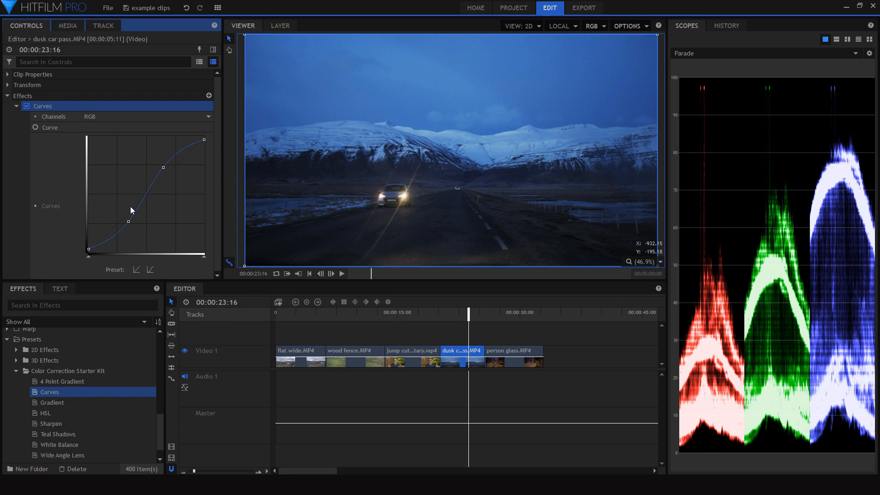
- Try raising the shadow and highlight points of the RGB curve further, and undo it
{"action": "left_click_drag", "start_coordinate": [128, 218], "coordinate": [118, 204]}
{"action": "left_click_drag", "start_coordinate": [160, 166], "coordinate": [152, 152]}
{"action": "key", "text": "ctrl+z"}
- Fine-tune the S-curve's shadow and highlight points, raising the highlight point slightly, and collapse the Curves effect
{"action": "left_click", "coordinate": [128, 223]}
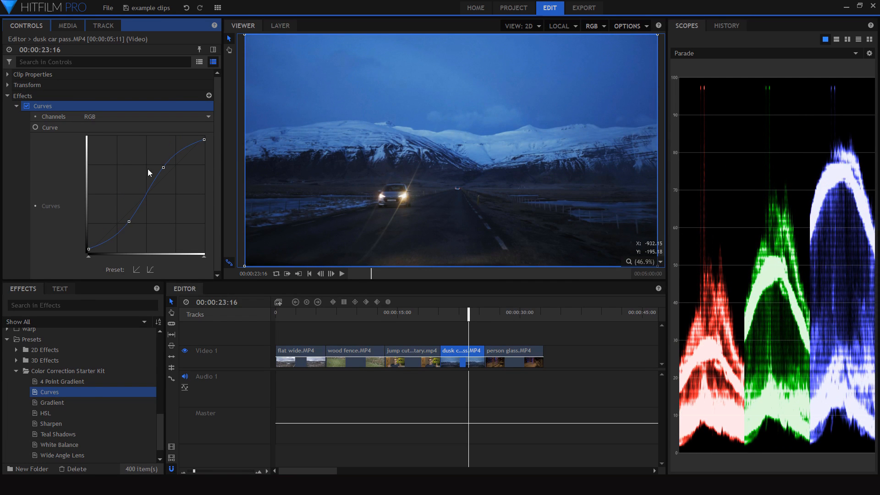
{"action": "left_click_drag", "start_coordinate": [165, 166], "coordinate": [164, 166]}
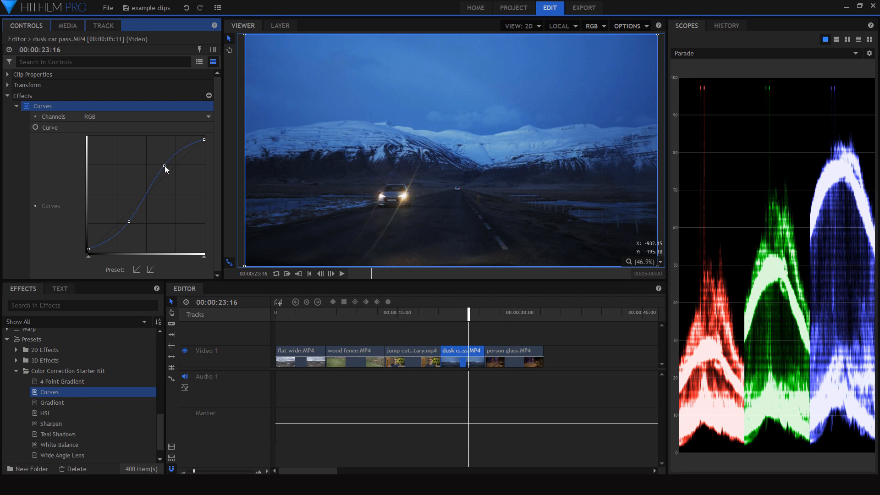
{"action": "left_click", "coordinate": [18, 108]}
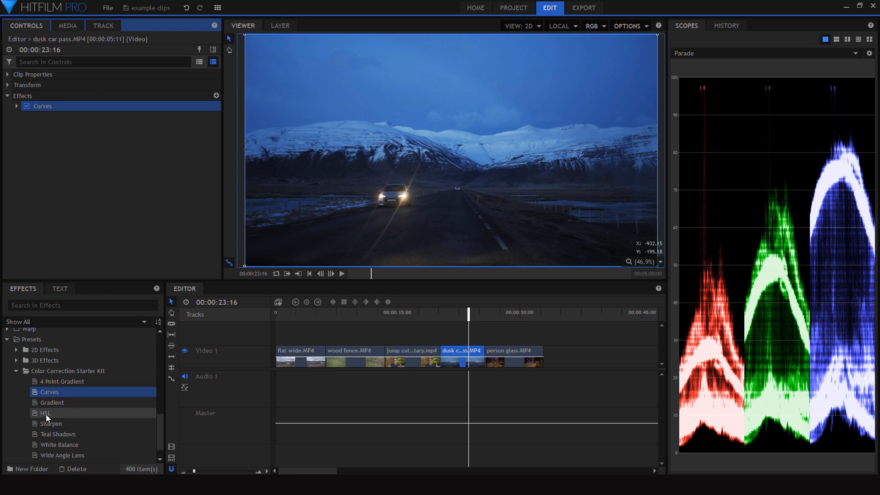
- Apply the HSL preset to the dusk car pass clip and set the Blue saturation to -10 and hue shift to -10.8°
{"action": "left_click_drag", "start_coordinate": [46, 413], "coordinate": [50, 113]}
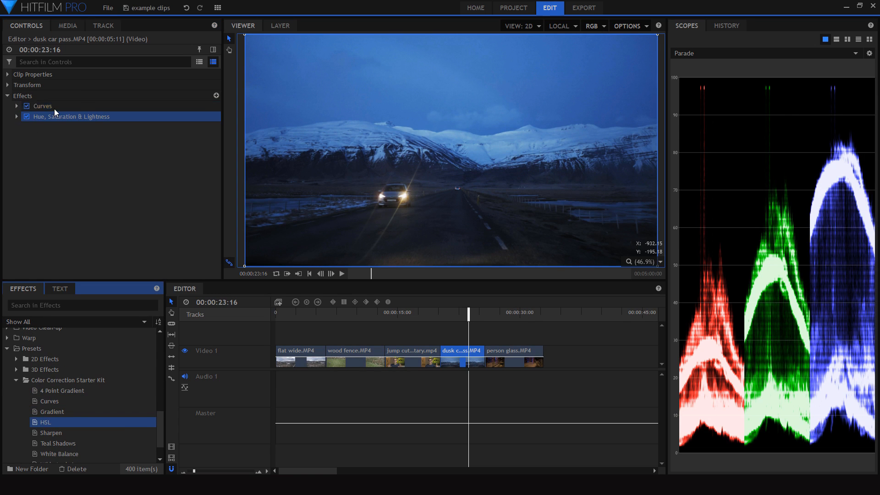
{"action": "left_click", "coordinate": [17, 117]}
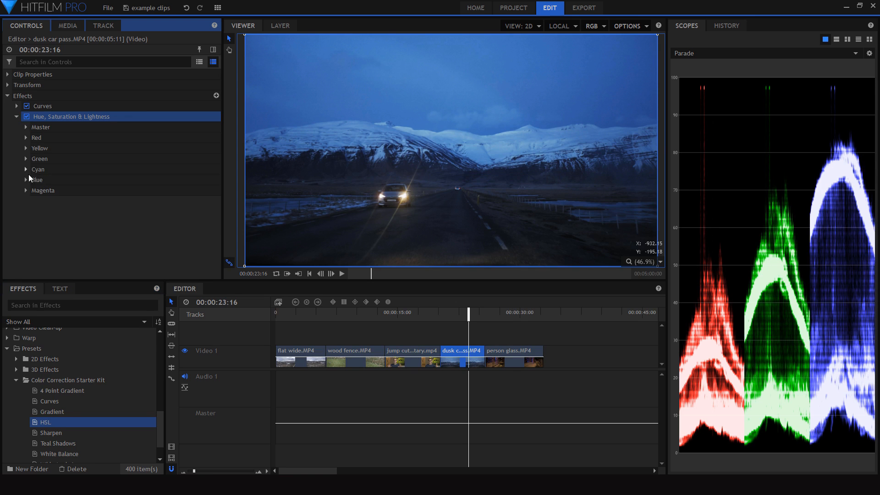
{"action": "left_click", "coordinate": [26, 180]}
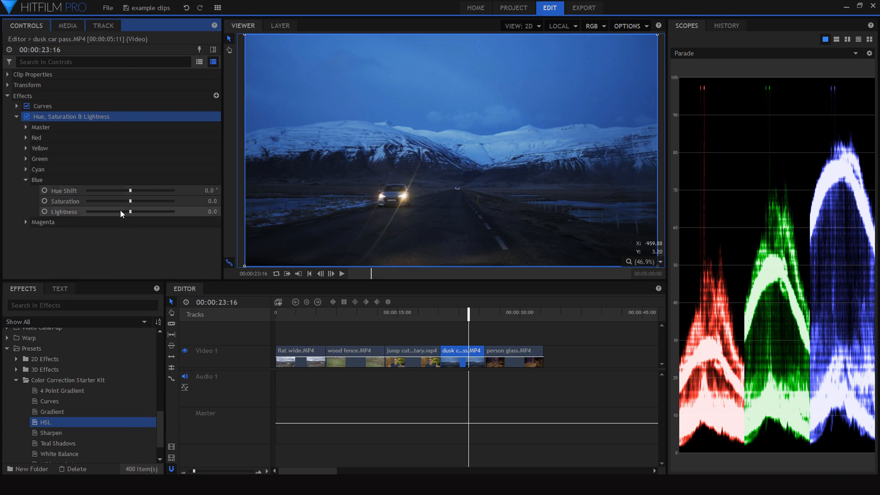
{"action": "left_click", "coordinate": [113, 200]}
{"action": "left_click_drag", "start_coordinate": [114, 199], "coordinate": [128, 191]}
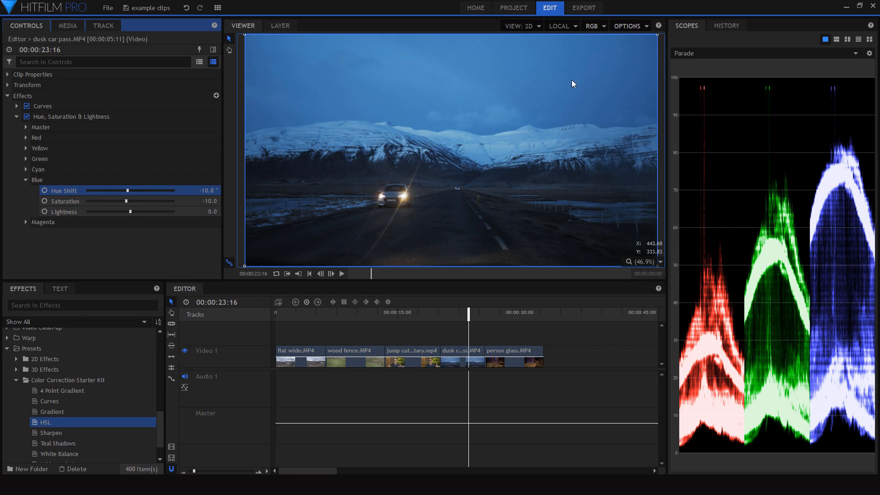
- Collapse the Hue, Saturation & Lightness effect and reopen the Curves effect of the dusk car pass clip
{"action": "left_click", "coordinate": [29, 179]}
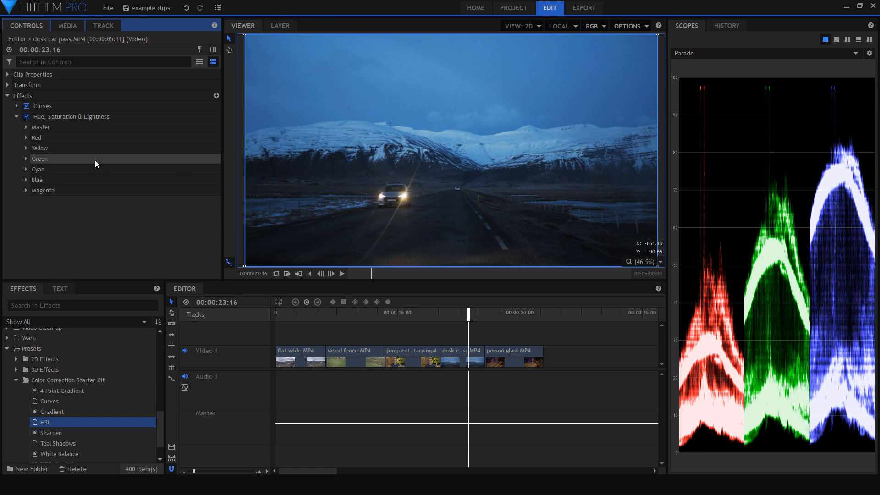
{"action": "left_click", "coordinate": [17, 116]}
{"action": "left_click", "coordinate": [15, 108]}
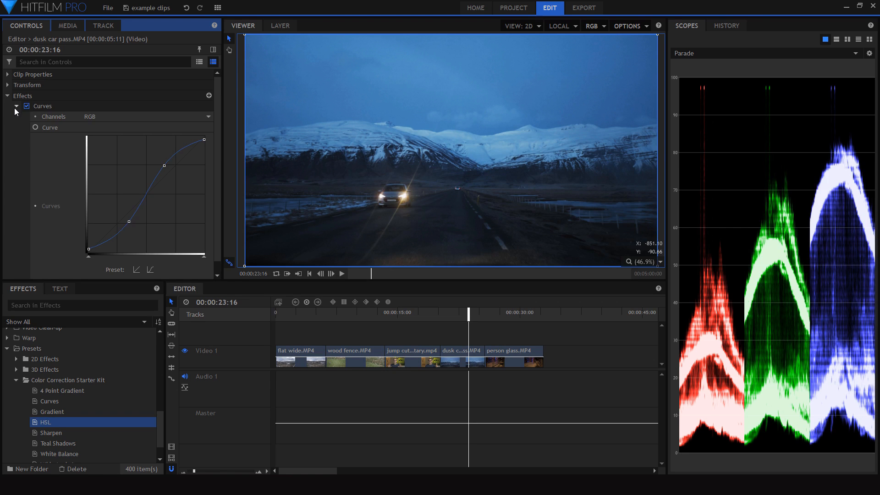
- Add a midpoint to the Red channel of the dusk car pass clip's Curves effect and raise it slightly
{"action": "left_click", "coordinate": [115, 115]}
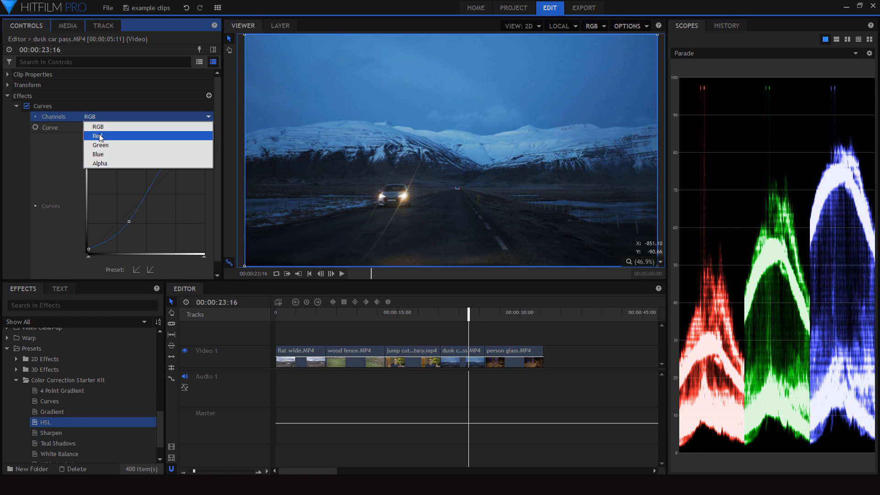
{"action": "left_click", "coordinate": [101, 137]}
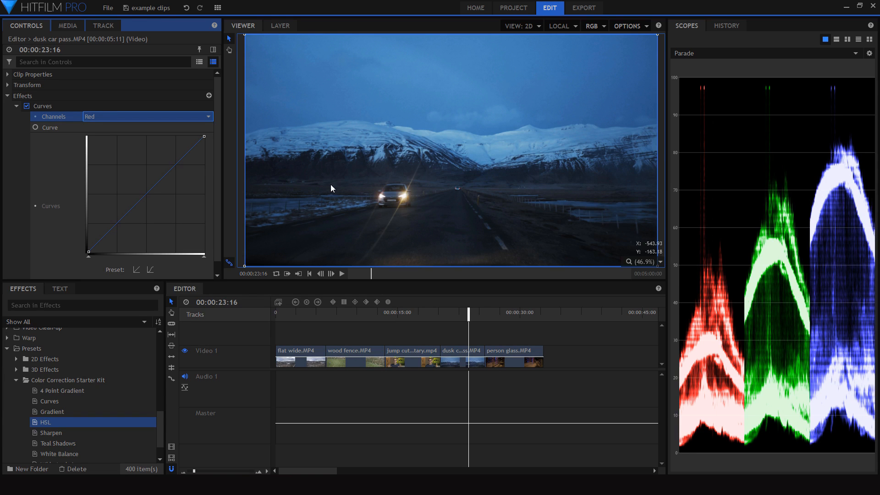
{"action": "left_click", "coordinate": [146, 191]}
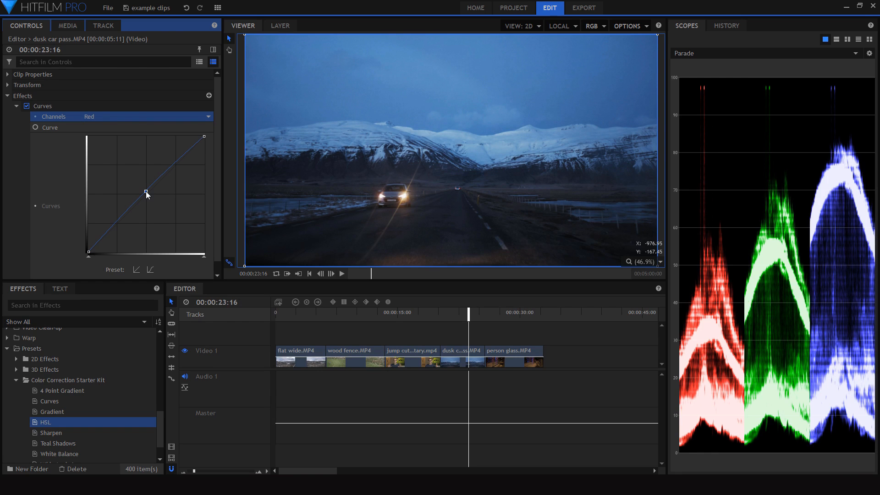
{"action": "left_click_drag", "start_coordinate": [145, 191], "coordinate": [145, 191]}
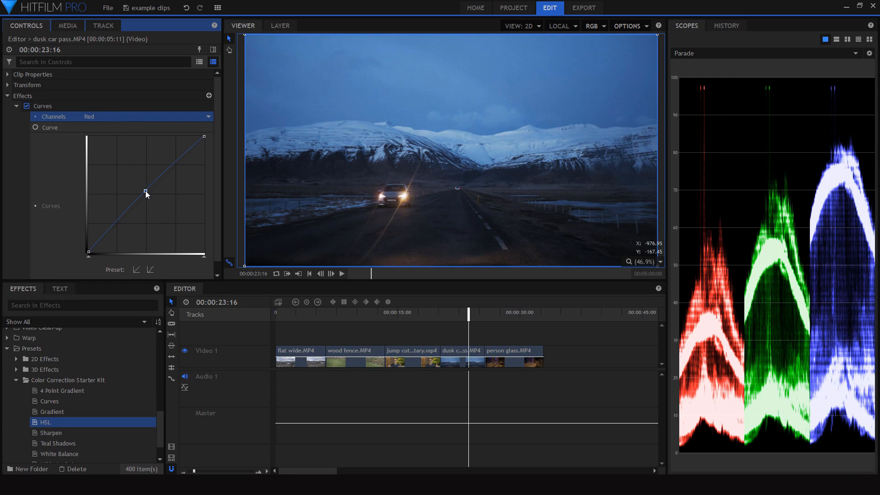
- Add a midpoint to the Blue channel curve and pull it slightly below the diagonal
{"action": "left_click", "coordinate": [120, 117]}
{"action": "left_click", "coordinate": [132, 155]}
{"action": "left_click_drag", "start_coordinate": [147, 195], "coordinate": [150, 196]}
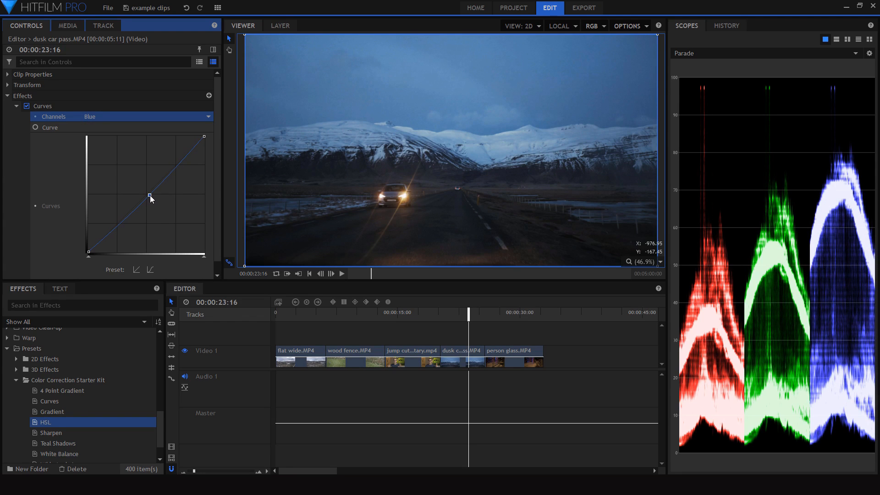
- Nudge the Red channel curve's midpoint a little higher and collapse the Curves effect
{"action": "left_click", "coordinate": [117, 117]}
{"action": "left_click", "coordinate": [104, 138]}
{"action": "left_click_drag", "start_coordinate": [144, 192], "coordinate": [145, 190]}
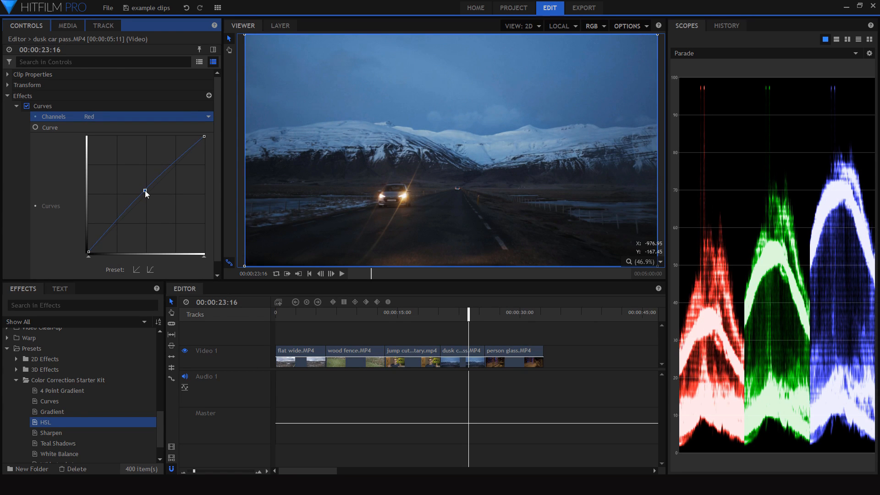
{"action": "left_click", "coordinate": [17, 105]}
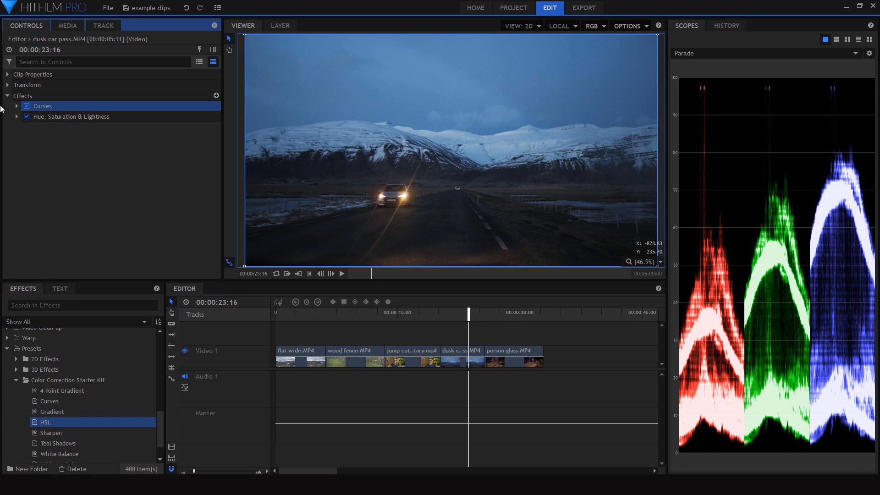
- Set the Blue saturation of the Hue, Saturation & Lightness effect to 24 and collapse the Blue group
{"action": "left_click", "coordinate": [17, 116]}
{"action": "left_click", "coordinate": [26, 179]}
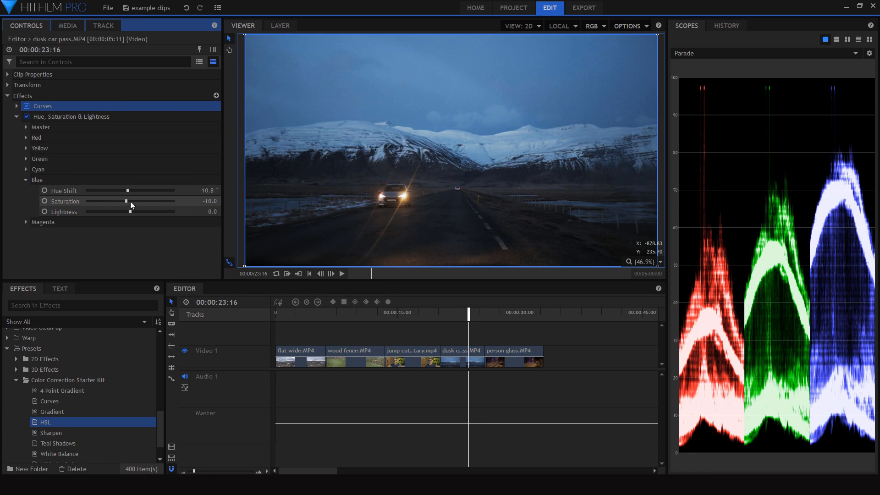
{"action": "left_click_drag", "start_coordinate": [130, 201], "coordinate": [140, 204]}
{"action": "left_click", "coordinate": [21, 181]}
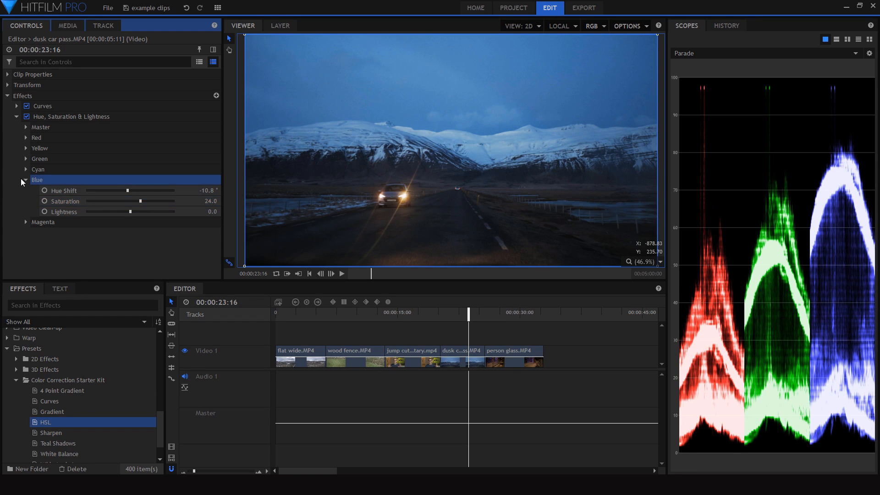
{"action": "left_click", "coordinate": [27, 181]}
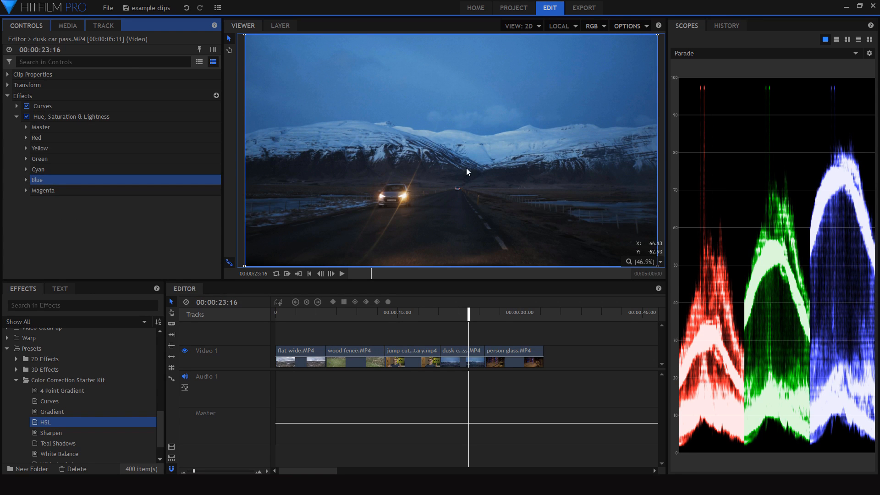
- Set the Yellow hue shift to -21.6° and collapse the Hue, Saturation & Lightness effect
{"action": "left_click", "coordinate": [27, 148]}
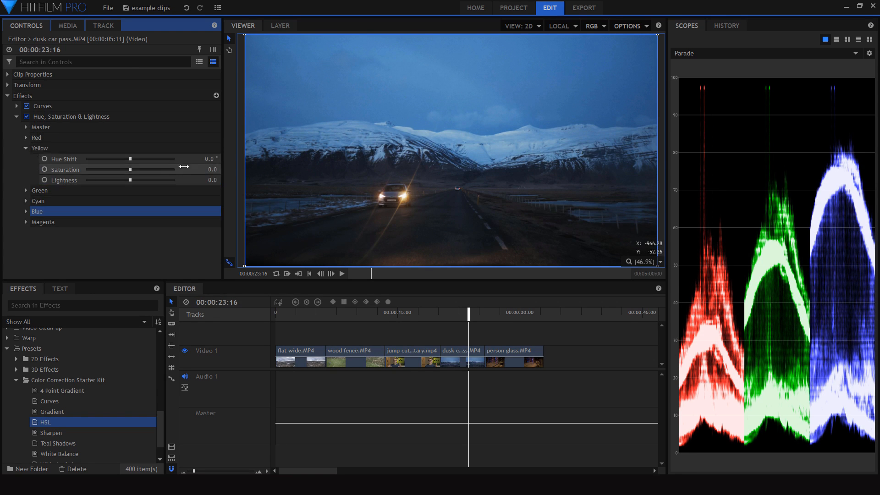
{"action": "left_click_drag", "start_coordinate": [126, 159], "coordinate": [124, 158]}
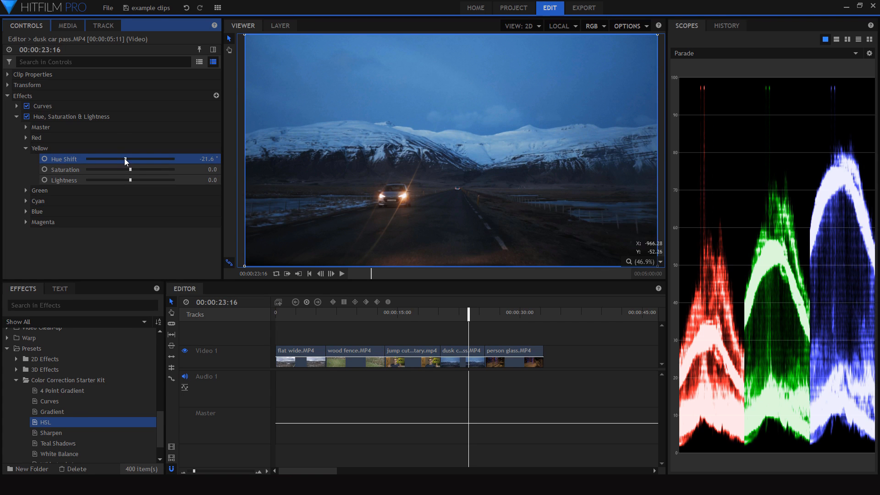
{"action": "left_click", "coordinate": [27, 148]}
{"action": "left_click", "coordinate": [17, 116]}
- Switch the Hue, Saturation & Lightness effect off and on to compare the image with and without it
{"action": "left_click", "coordinate": [27, 117]}
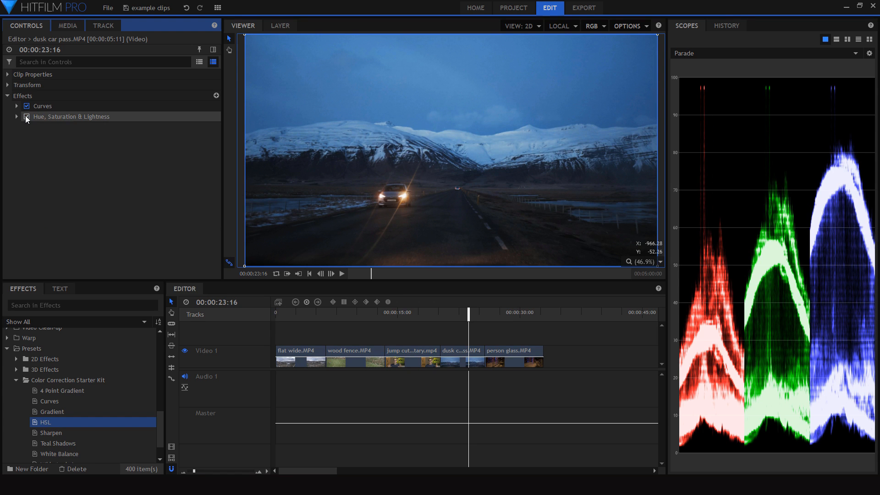
{"action": "left_click", "coordinate": [26, 117]}
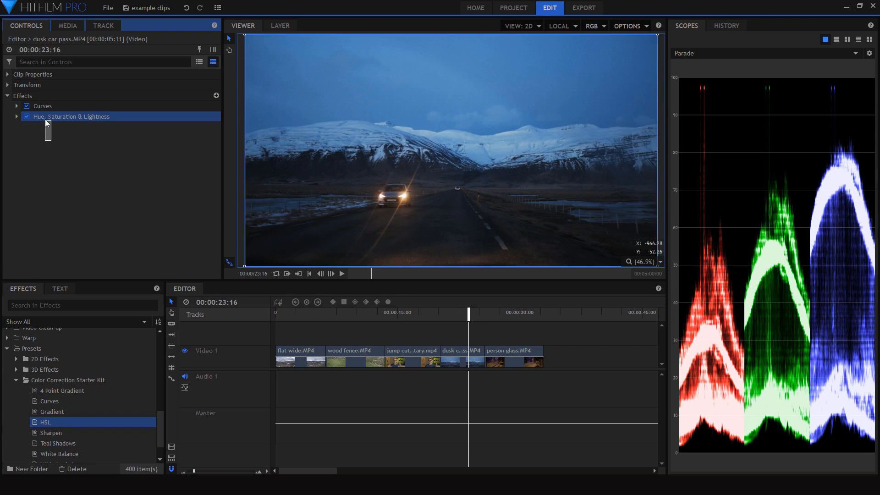
{"action": "left_click", "coordinate": [70, 158]}
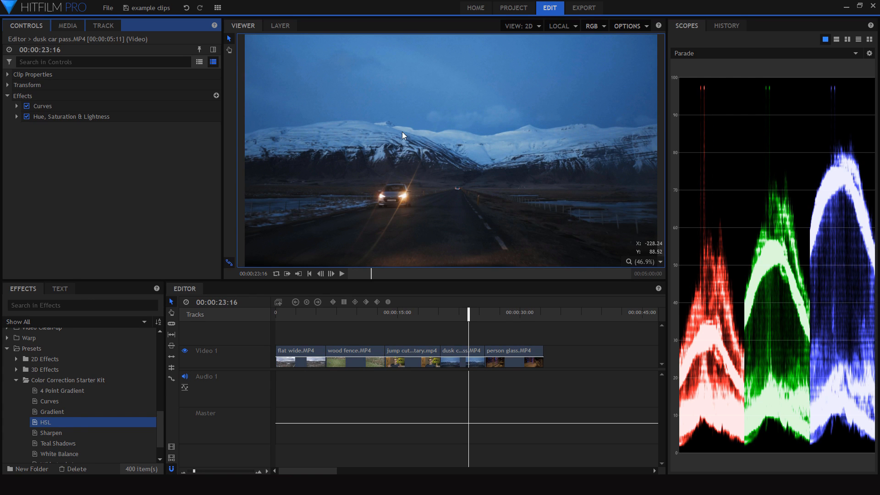
- Try the Teal Shadows preset on the dusk car pass clip, compare it off and on, and delete it
{"action": "scroll", "coordinate": [55, 435], "scroll_direction": "down", "scroll_amount": 1}
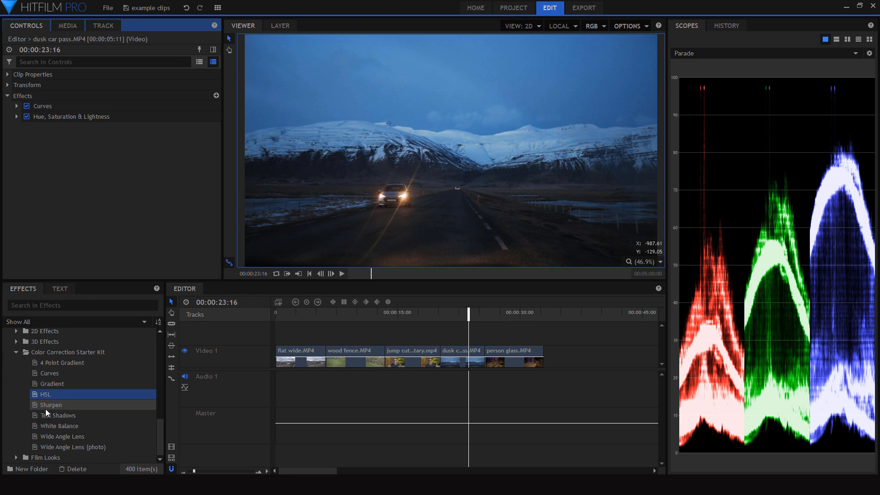
{"action": "left_click", "coordinate": [45, 406]}
{"action": "left_click_drag", "start_coordinate": [51, 417], "coordinate": [80, 120]}
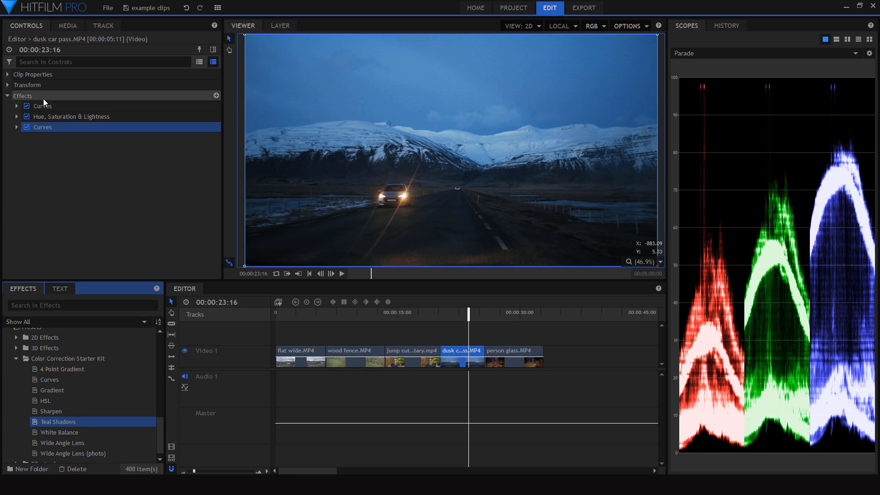
{"action": "left_click", "coordinate": [26, 127]}
{"action": "left_click", "coordinate": [26, 128]}
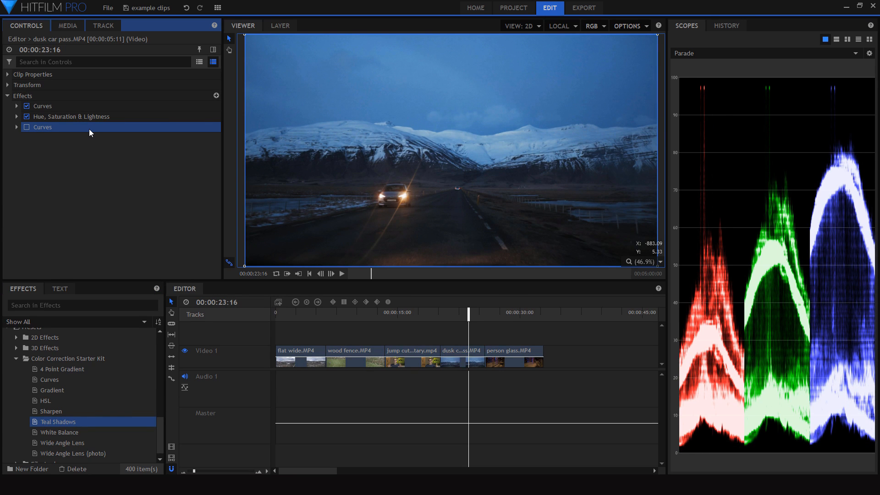
{"action": "key", "text": "Delete"}
- Apply the Sharpen preset to the dusk car pass clip after the Hue, Saturation & Lightness effect
{"action": "left_click_drag", "start_coordinate": [50, 408], "coordinate": [93, 121]}
{"action": "scroll", "coordinate": [76, 394], "scroll_direction": "down", "scroll_amount": 2}
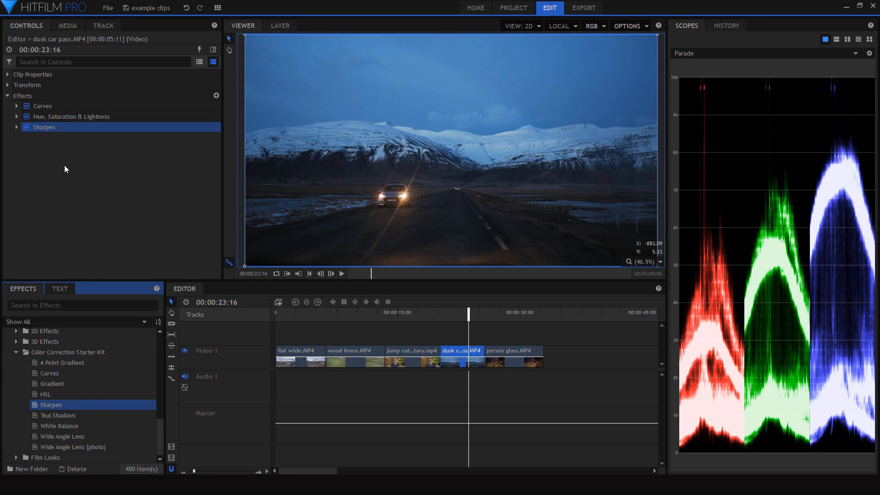
- Toggle all three effects of the dusk car pass clip together to compare the ungraded and graded image
{"action": "left_click_drag", "start_coordinate": [64, 165], "coordinate": [30, 106]}
{"action": "left_click", "coordinate": [26, 106]}
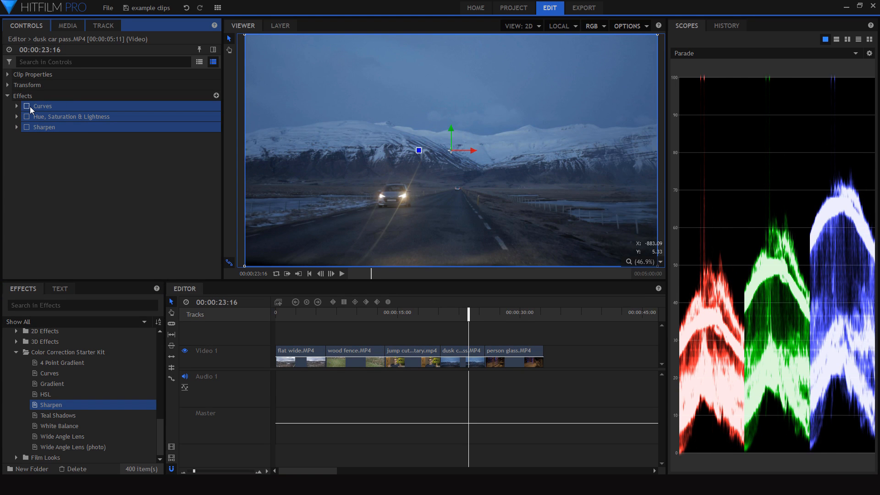
{"action": "left_click", "coordinate": [26, 106]}
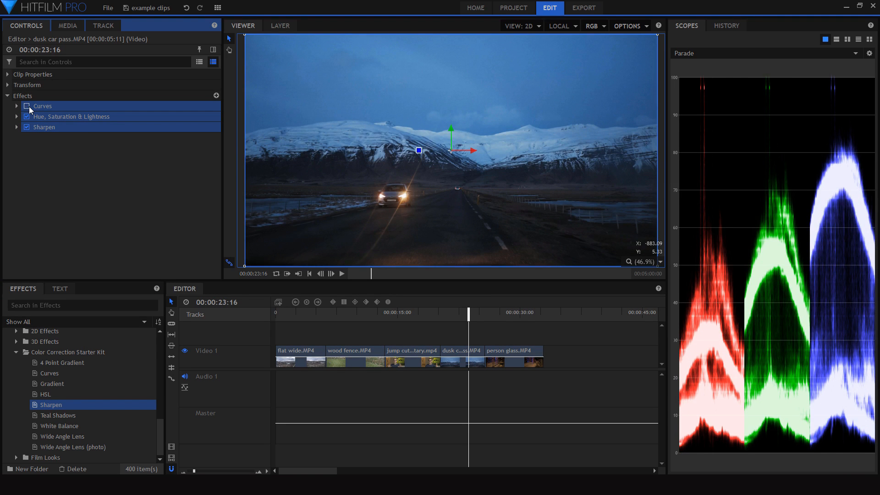
{"action": "left_click", "coordinate": [29, 107]}
{"action": "left_click", "coordinate": [28, 106]}
{"action": "left_click", "coordinate": [59, 197]}
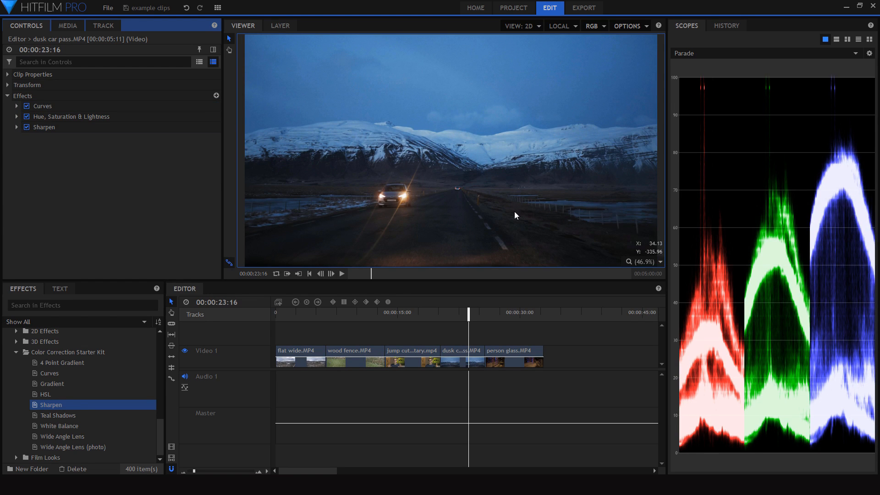
- Play the person glass clip from 00:00:26:09 to review it, and return the playhead to 00:00:26:09
{"action": "left_click", "coordinate": [491, 316]}
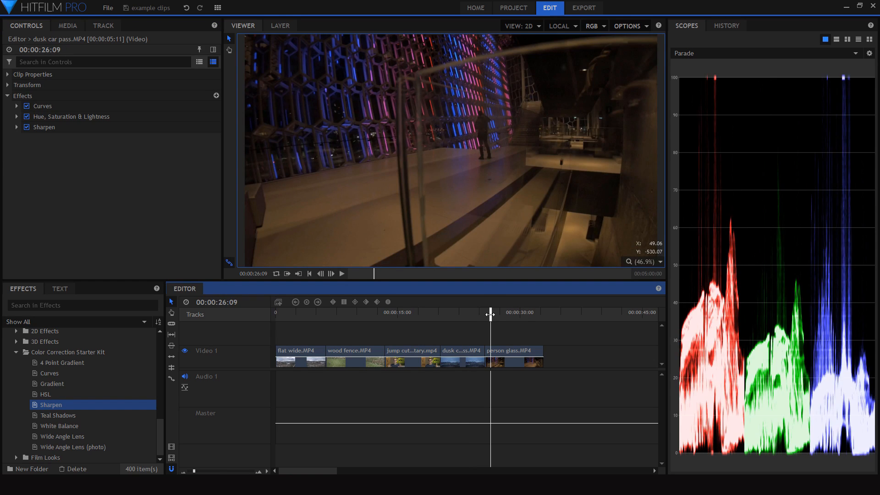
{"action": "key", "text": "space"}
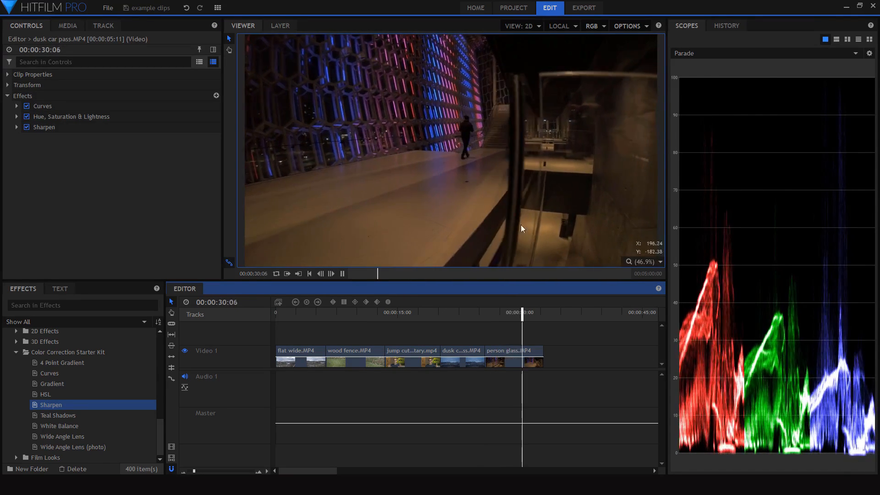
{"action": "key", "text": "space"}
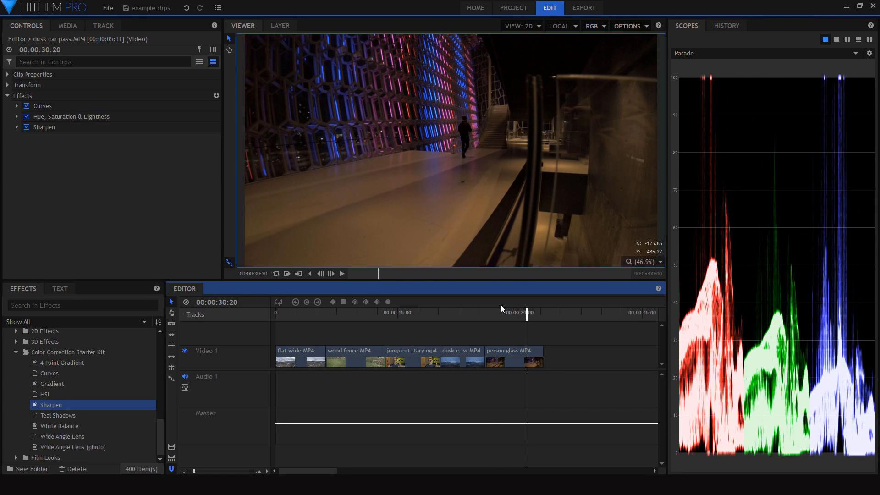
{"action": "left_click", "coordinate": [491, 316]}
{"action": "mouse_move", "coordinate": [490, 316]}
{"action": "left_mouse_down"}
{"action": "mouse_move", "coordinate": [516, 311]}
{"action": "mouse_move", "coordinate": [491, 311]}
{"action": "left_mouse_up"}
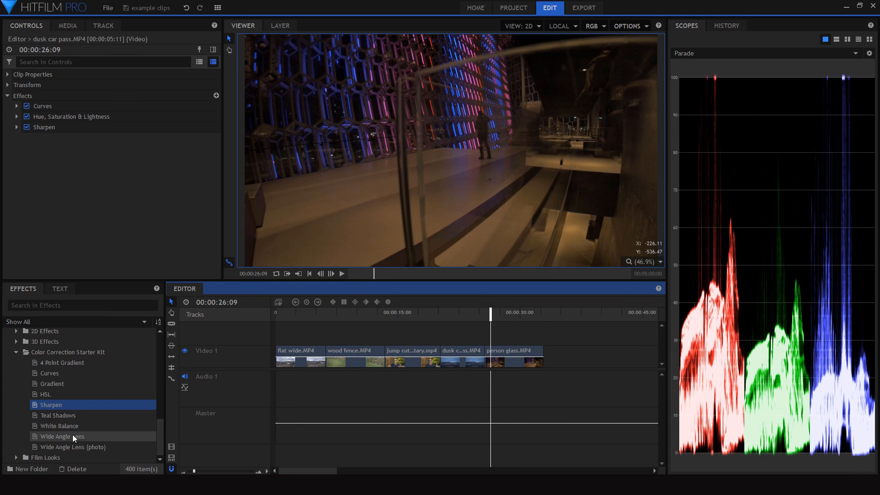
- Apply the Wide Angle Lens preset to the person glass clip and compare the lens correction off and on
{"action": "left_click_drag", "start_coordinate": [69, 437], "coordinate": [501, 357]}
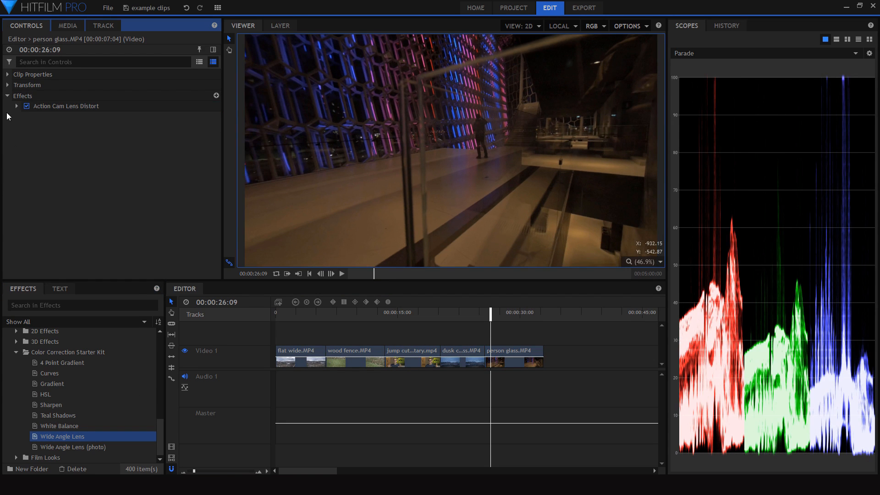
{"action": "left_click", "coordinate": [26, 105]}
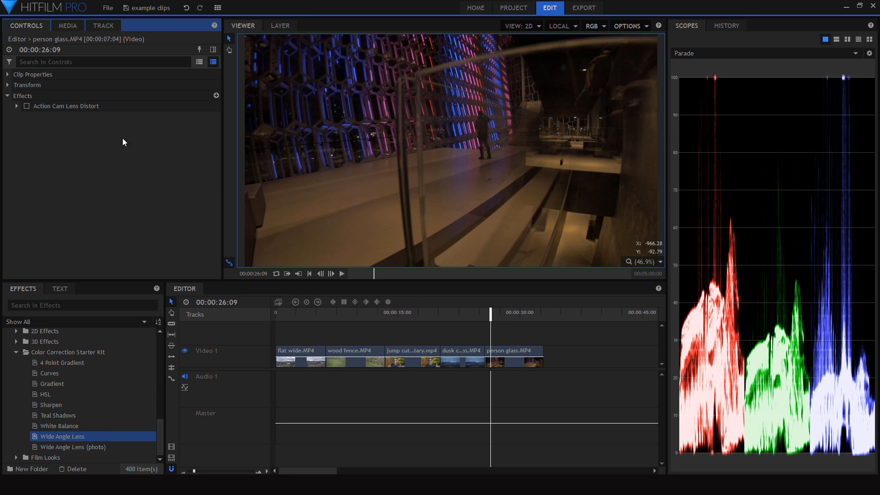
{"action": "left_click", "coordinate": [26, 105]}
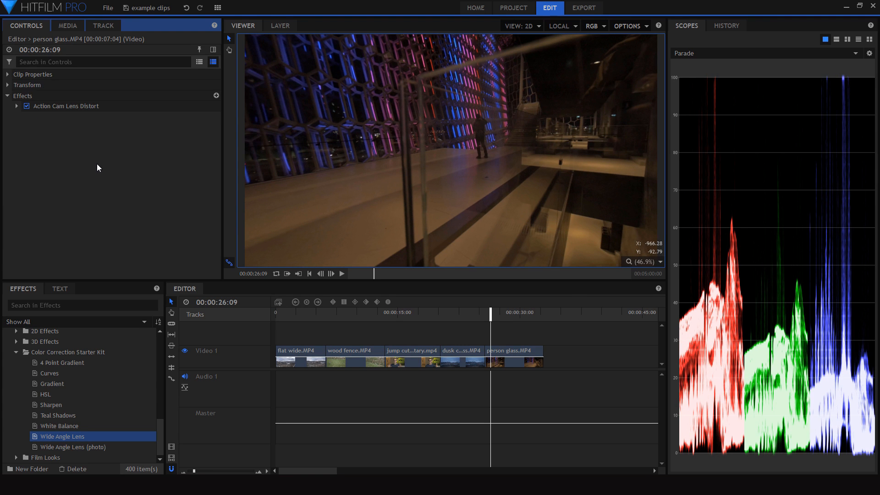
- Move the playhead to 00:00:30:06, apply the Curves preset to the person glass clip, and expand the Curves effect
{"action": "mouse_move", "coordinate": [515, 320]}
{"action": "left_mouse_down"}
{"action": "mouse_move", "coordinate": [509, 314]}
{"action": "mouse_move", "coordinate": [518, 314]}
{"action": "mouse_move", "coordinate": [479, 316]}
{"action": "mouse_move", "coordinate": [522, 316]}
{"action": "left_mouse_up"}
{"action": "left_click_drag", "start_coordinate": [64, 373], "coordinate": [522, 352]}
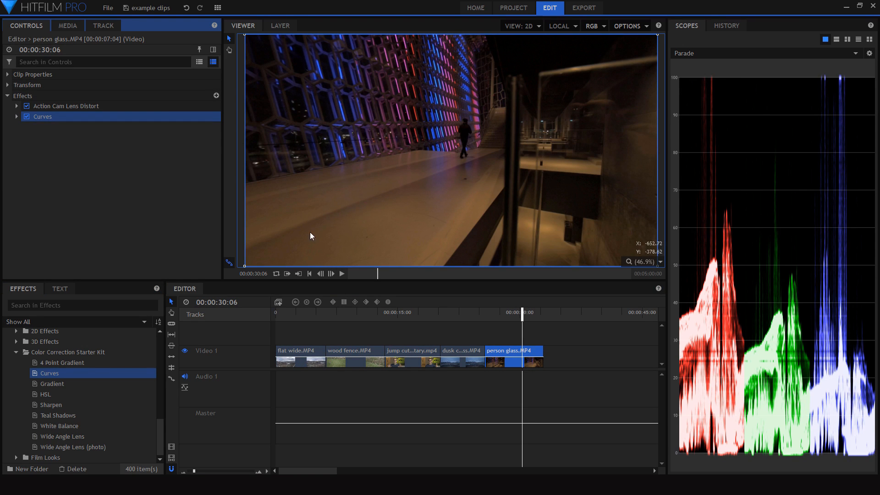
{"action": "left_click_drag", "start_coordinate": [357, 200], "coordinate": [374, 222]}
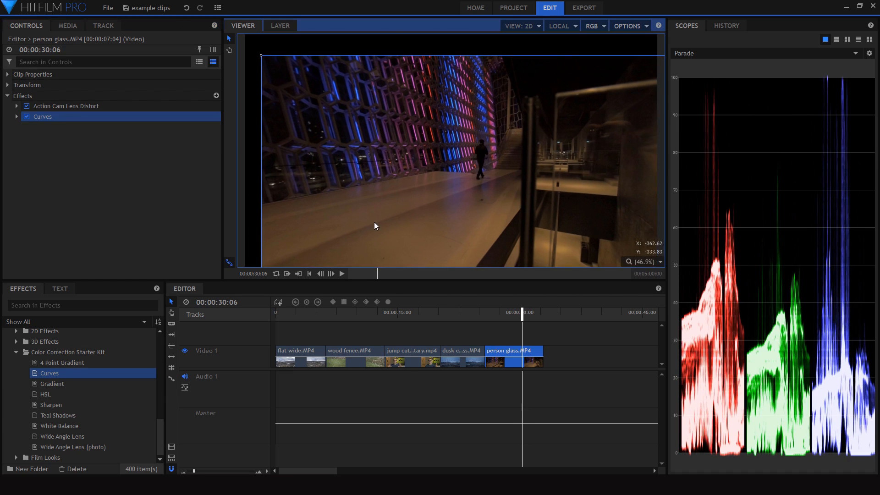
{"action": "key", "text": "ctrl+z"}
{"action": "left_click", "coordinate": [118, 209]}
{"action": "left_click", "coordinate": [16, 117]}
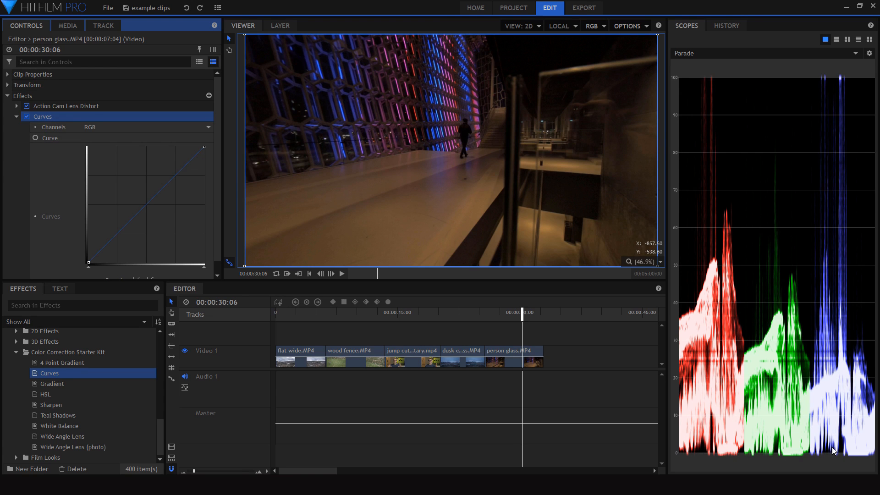
- Raise the black point and lower the white point of the person glass clip's RGB curve slightly
{"action": "left_click_drag", "start_coordinate": [87, 263], "coordinate": [89, 259]}
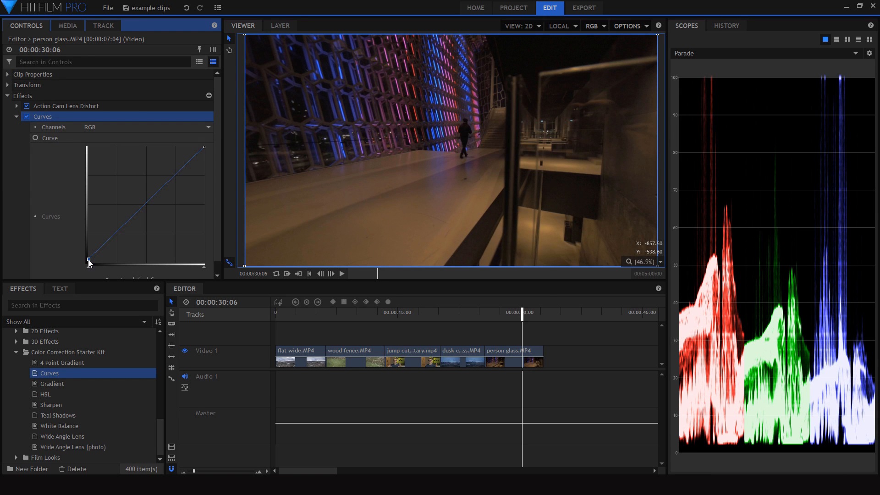
{"action": "left_click_drag", "start_coordinate": [89, 260], "coordinate": [88, 262]}
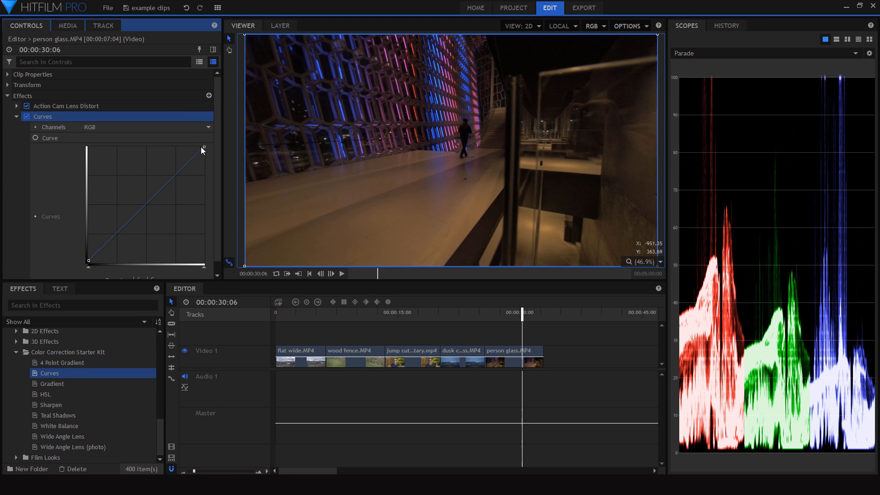
{"action": "left_click_drag", "start_coordinate": [205, 148], "coordinate": [205, 150]}
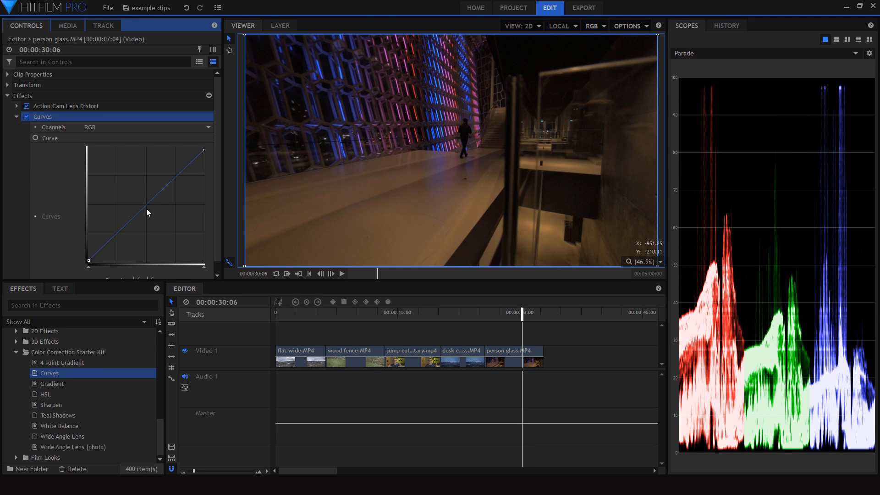
- Shape the person glass clip's RGB curve into an S by raising the midtones and lowering the shadows
{"action": "left_click_drag", "start_coordinate": [147, 201], "coordinate": [143, 188]}
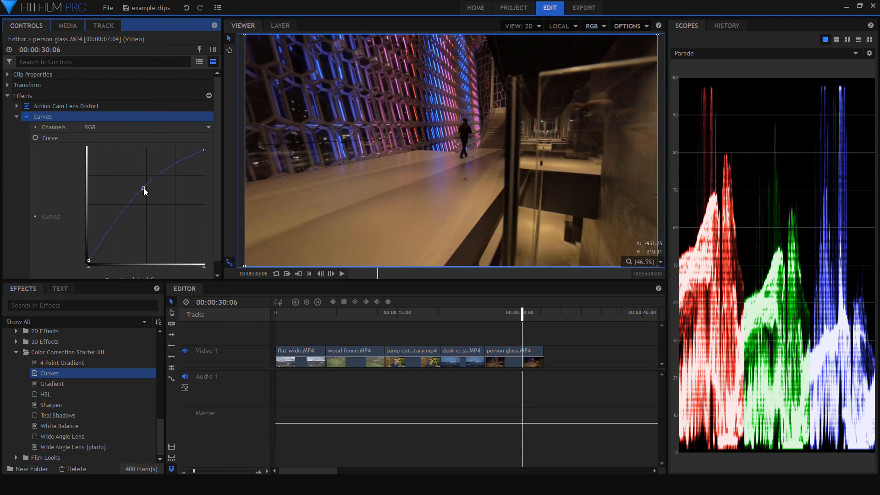
{"action": "left_click_drag", "start_coordinate": [106, 234], "coordinate": [110, 236]}
{"action": "left_click_drag", "start_coordinate": [145, 181], "coordinate": [144, 182]}
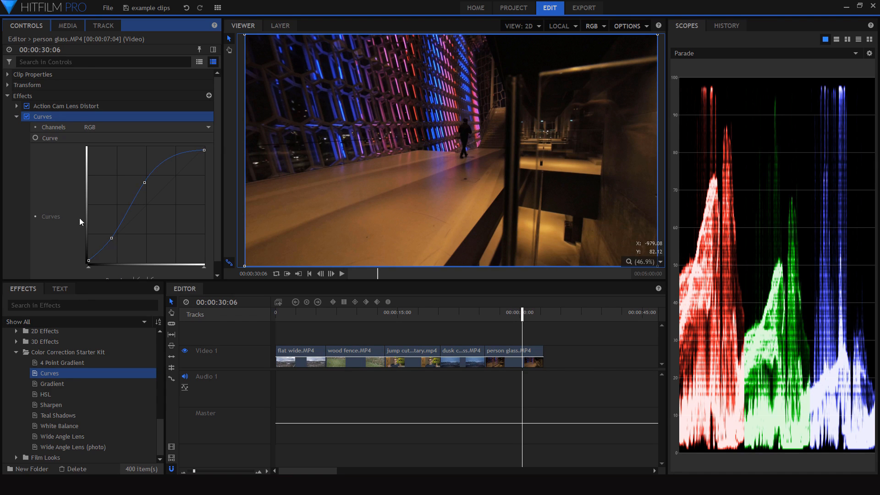
- Try raising the black point of the RGB curve slightly further, and undo it
{"action": "left_click_drag", "start_coordinate": [88, 260], "coordinate": [88, 258]}
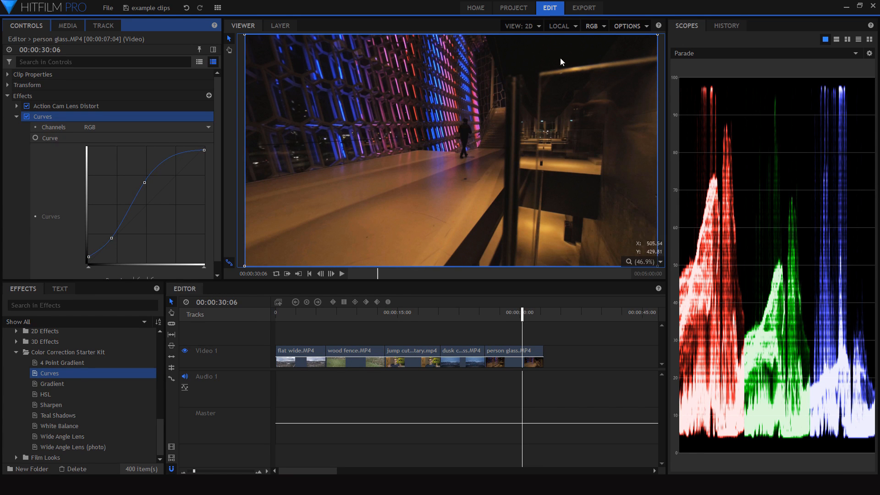
{"action": "key", "text": "ctrl+z"}
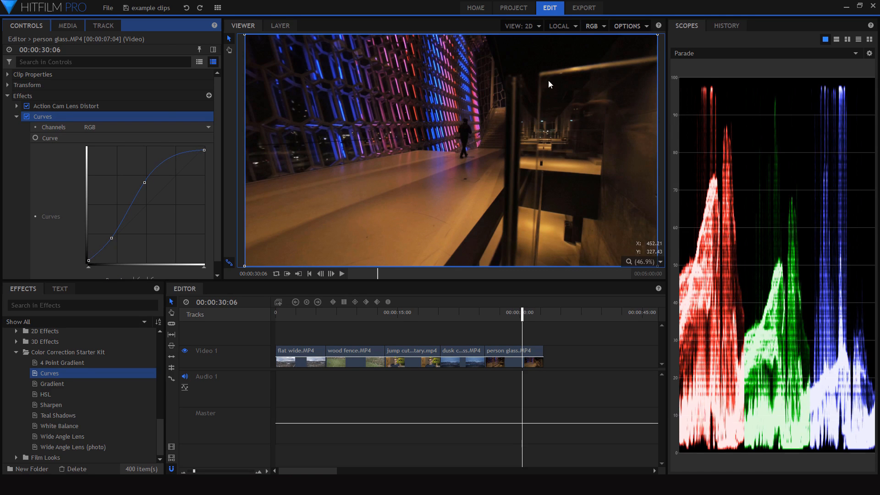
- Compare the person glass clip with the Curves effect off and on, and collapse the effect
{"action": "left_click", "coordinate": [28, 117]}
{"action": "left_click", "coordinate": [29, 117]}
{"action": "left_click", "coordinate": [29, 117]}
{"action": "left_click", "coordinate": [28, 117]}
{"action": "left_click", "coordinate": [17, 116]}
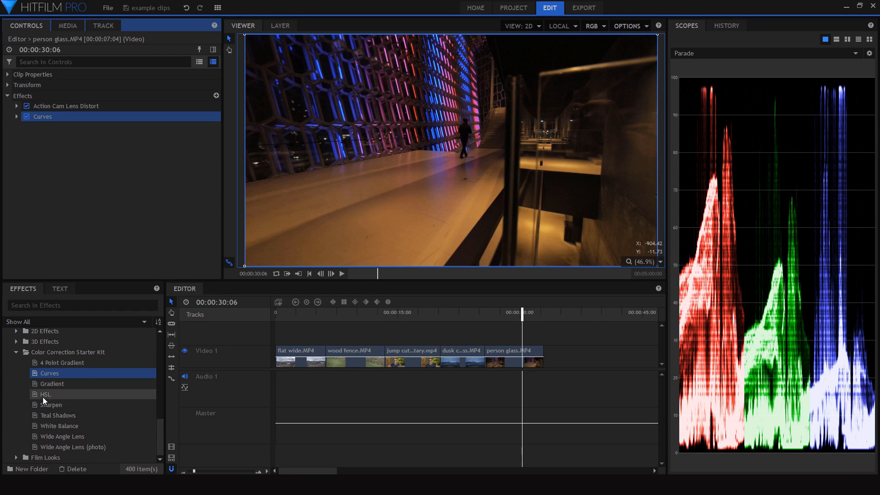
- Apply the HSL preset to the person glass clip and set its Yellow Hue Shift to -10.8°
{"action": "left_click_drag", "start_coordinate": [43, 396], "coordinate": [109, 170]}
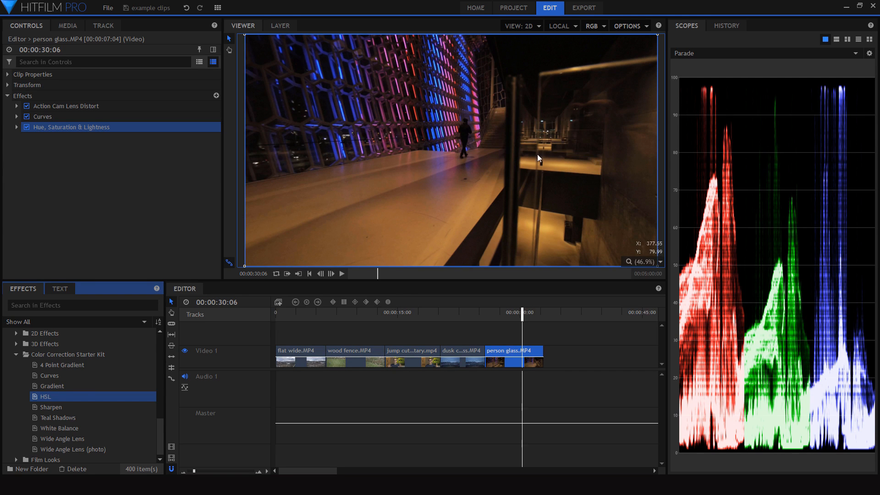
{"action": "left_click", "coordinate": [17, 127]}
{"action": "left_click", "coordinate": [25, 158]}
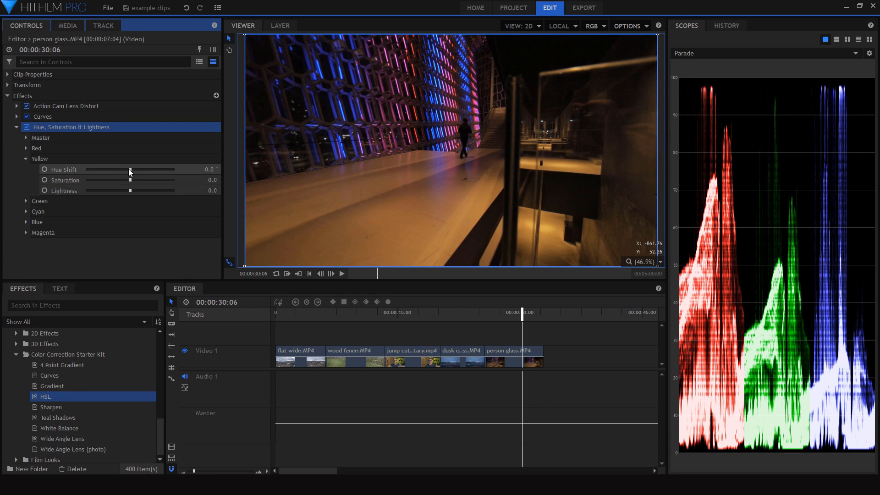
{"action": "left_click_drag", "start_coordinate": [129, 170], "coordinate": [128, 171]}
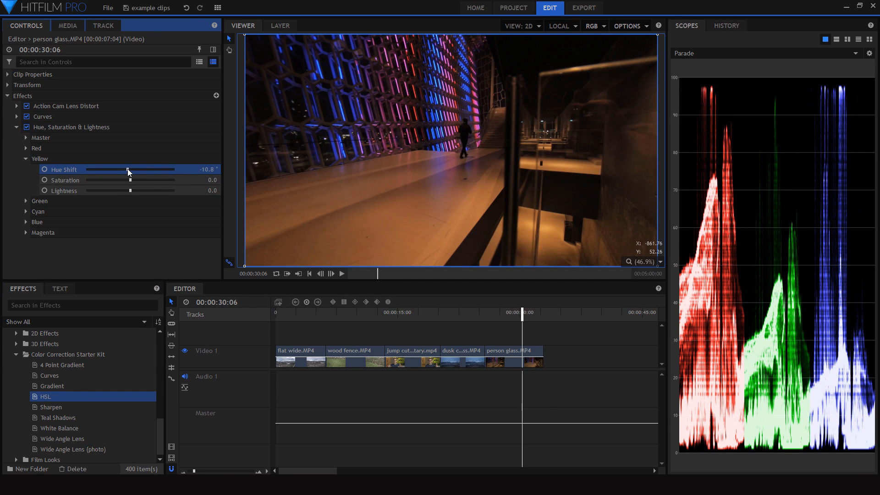
{"action": "left_click", "coordinate": [27, 159]}
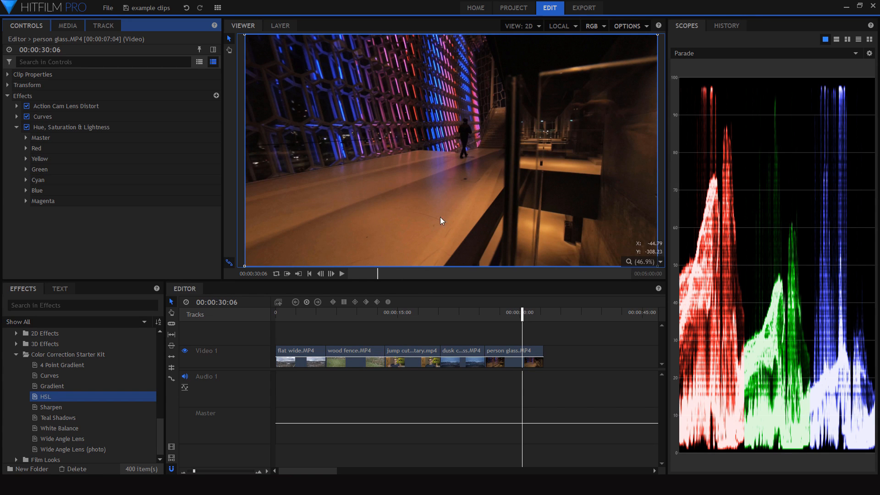
- Set the Blue Hue Shift of the Hue, Saturation & Lightness effect to -25.2°
{"action": "left_click", "coordinate": [24, 191]}
{"action": "left_click_drag", "start_coordinate": [128, 200], "coordinate": [124, 199]}
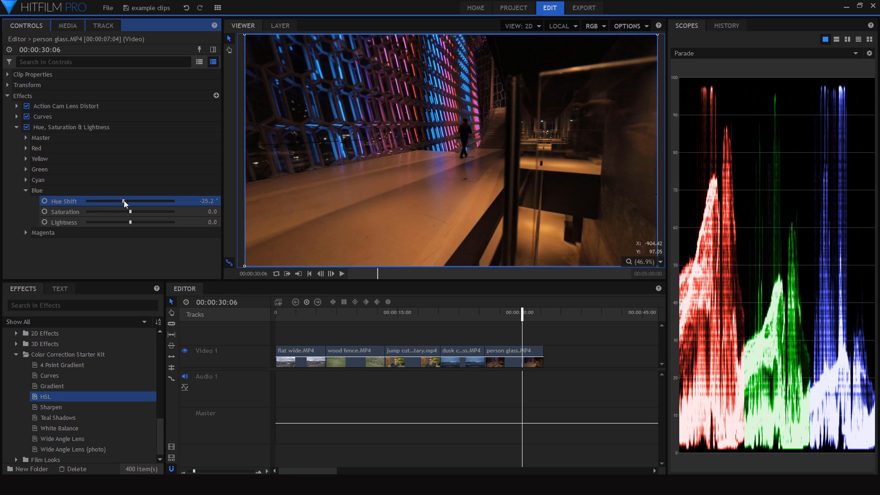
{"action": "left_click", "coordinate": [23, 191]}
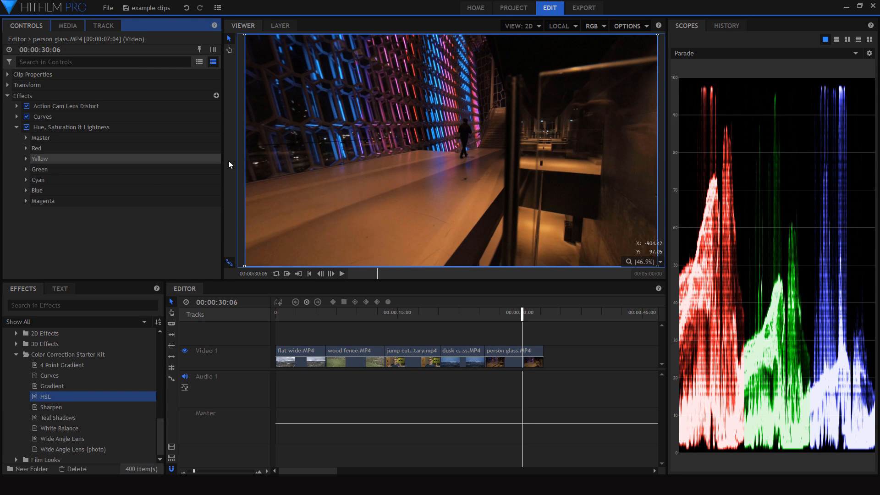
- Try a Magenta Hue Shift of -86.4° on the person glass clip, and undo it
{"action": "left_click", "coordinate": [25, 202]}
{"action": "mouse_move", "coordinate": [122, 212]}
{"action": "left_mouse_down"}
{"action": "mouse_move", "coordinate": [108, 213]}
{"action": "mouse_move", "coordinate": [183, 214]}
{"action": "mouse_move", "coordinate": [110, 217]}
{"action": "left_mouse_up"}
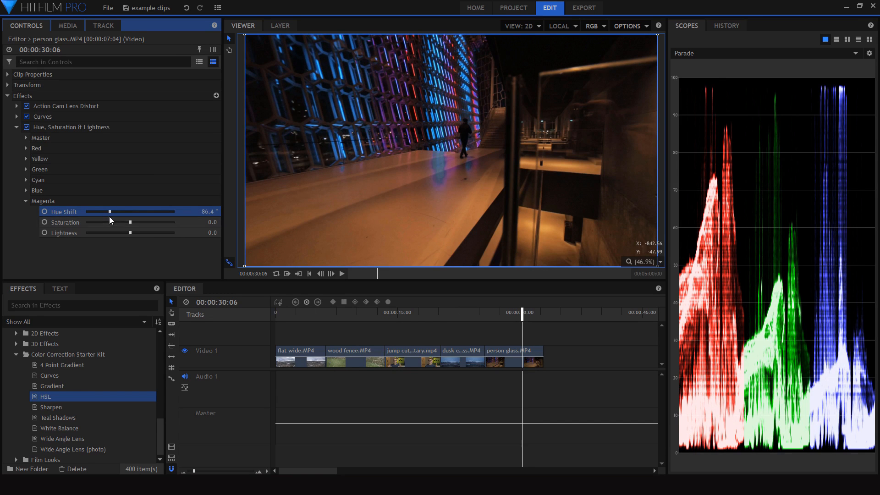
{"action": "key", "text": "ctrl+z"}
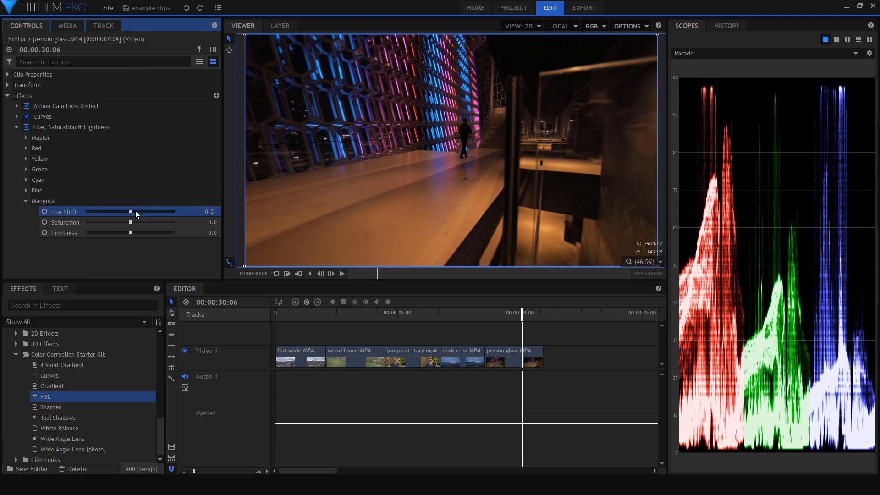
- Try a Magenta Hue Shift of 75.5° and inspect the light reflections on the floor up close
{"action": "left_click_drag", "start_coordinate": [136, 210], "coordinate": [147, 215]}
{"action": "scroll", "coordinate": [463, 184], "scroll_direction": "up", "scroll_amount": 4}
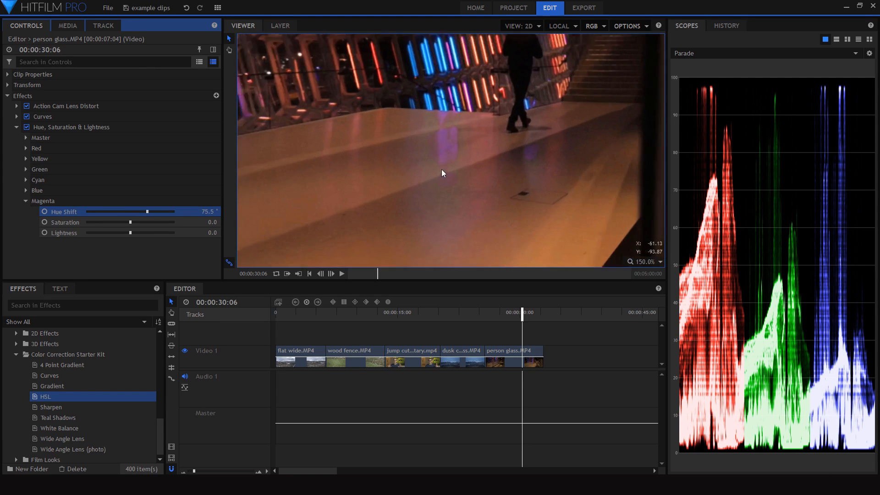
{"action": "left_click", "coordinate": [655, 261]}
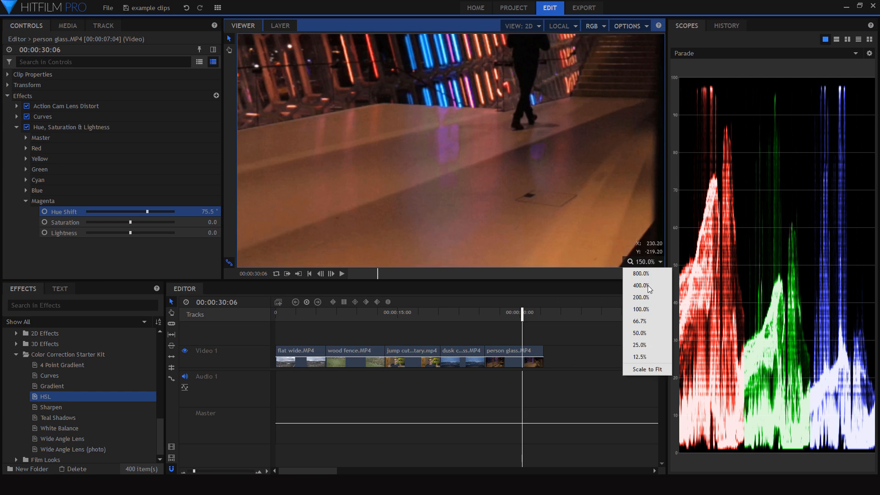
{"action": "left_click", "coordinate": [647, 369]}
- Try a Magenta Hue Shift of -79.2° and inspect the lit wall and floor reflections up close
{"action": "left_click_drag", "start_coordinate": [141, 210], "coordinate": [112, 215]}
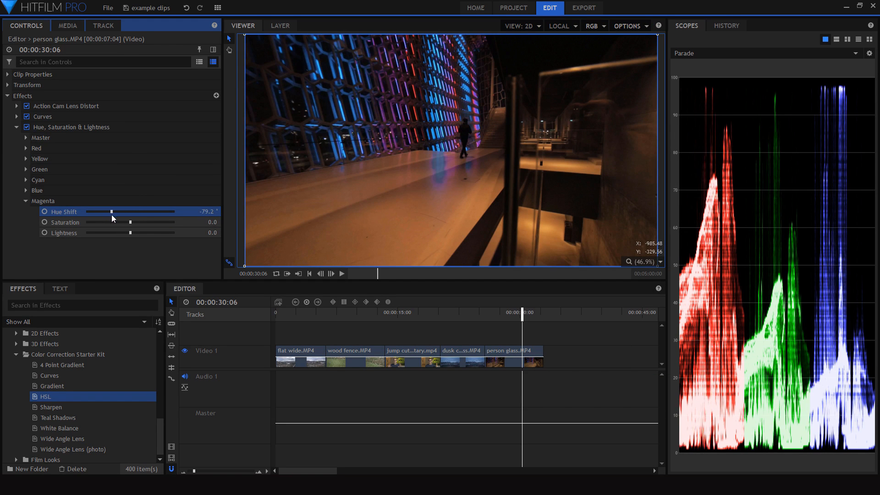
{"action": "scroll", "coordinate": [301, 101], "scroll_direction": "up", "scroll_amount": 4}
{"action": "left_click_drag", "start_coordinate": [277, 123], "coordinate": [377, 123]}
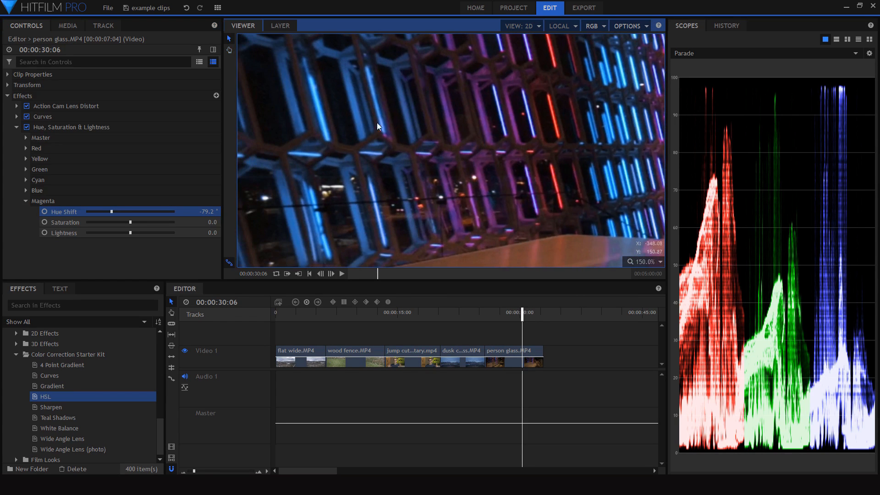
{"action": "scroll", "coordinate": [465, 160], "scroll_direction": "down", "scroll_amount": 2}
{"action": "left_click_drag", "start_coordinate": [533, 229], "coordinate": [428, 156]}
{"action": "left_click_drag", "start_coordinate": [463, 198], "coordinate": [489, 177]}
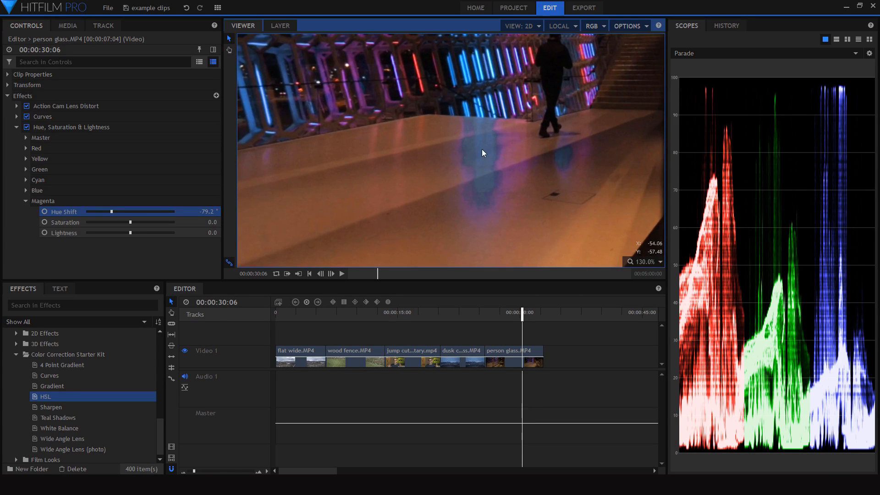
{"action": "left_click", "coordinate": [636, 262]}
{"action": "left_click", "coordinate": [650, 370]}
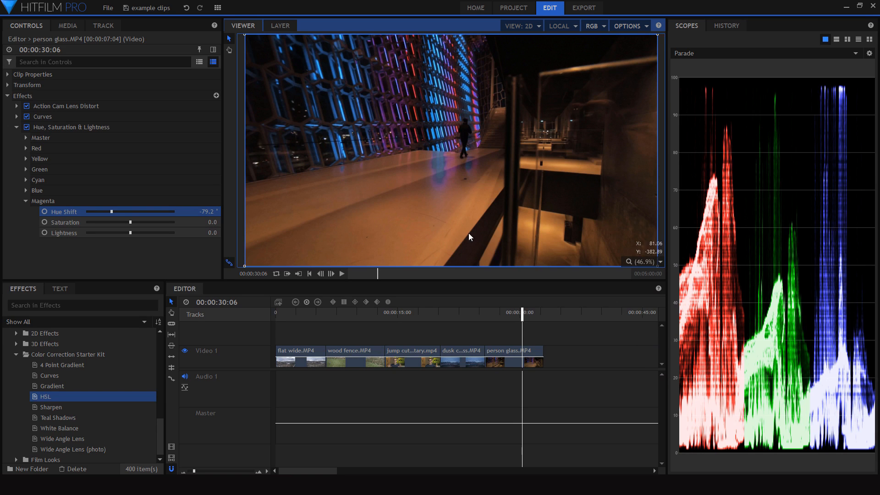
- Reset the Magenta Hue Shift to 0 and collapse the Magenta settings
{"action": "left_click", "coordinate": [203, 211]}
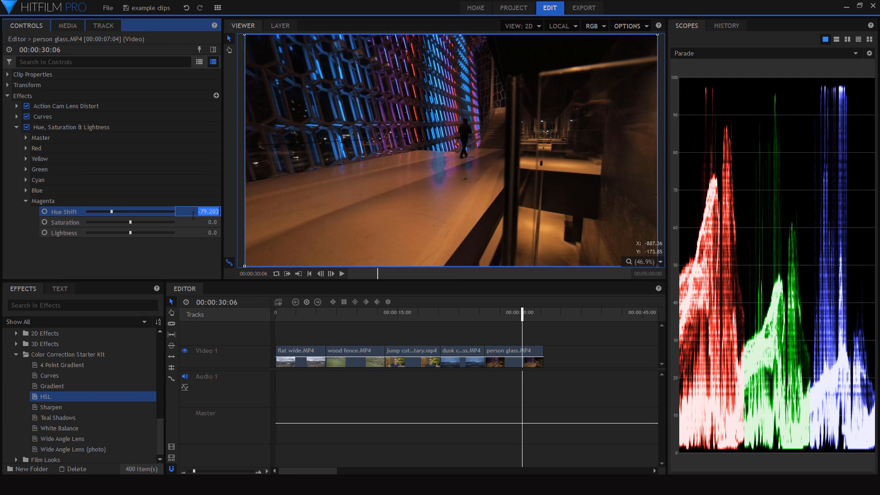
{"action": "type", "text": "0"}
{"action": "key", "text": "Return"}
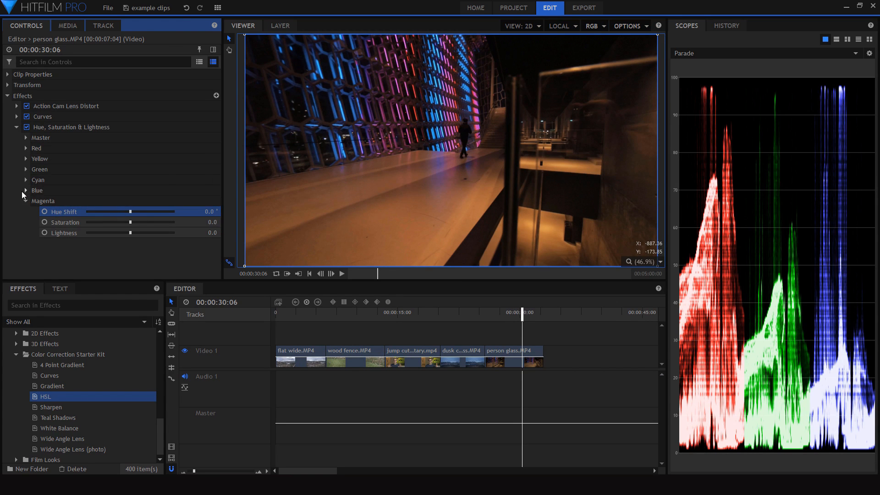
{"action": "left_click", "coordinate": [26, 202]}
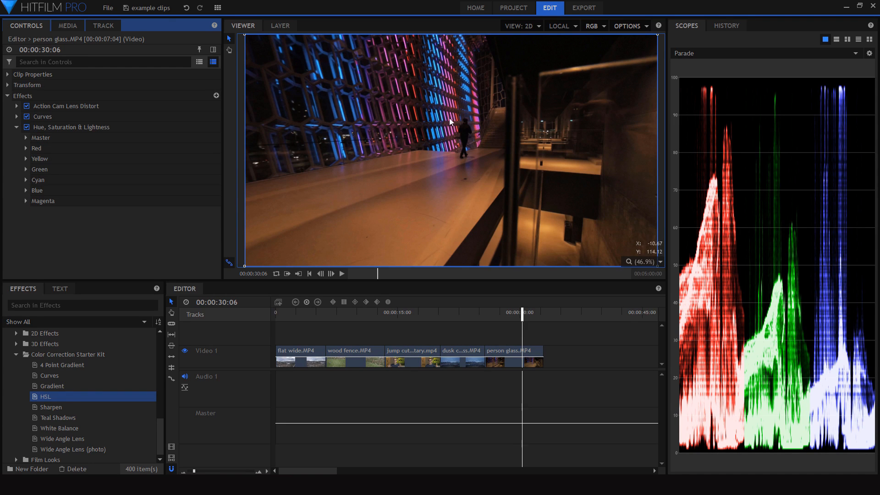
- Apply the Teal Shadows preset to the person glass clip and compare its curve off and on
{"action": "left_click", "coordinate": [15, 133]}
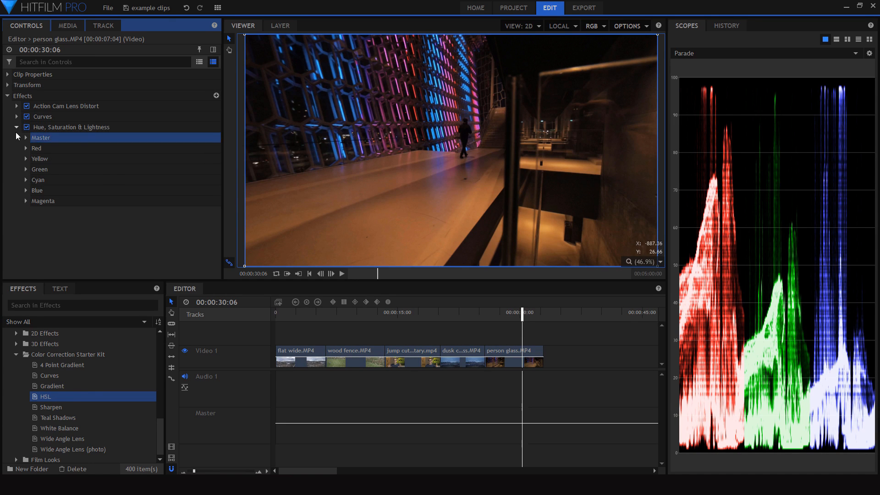
{"action": "left_click", "coordinate": [16, 128]}
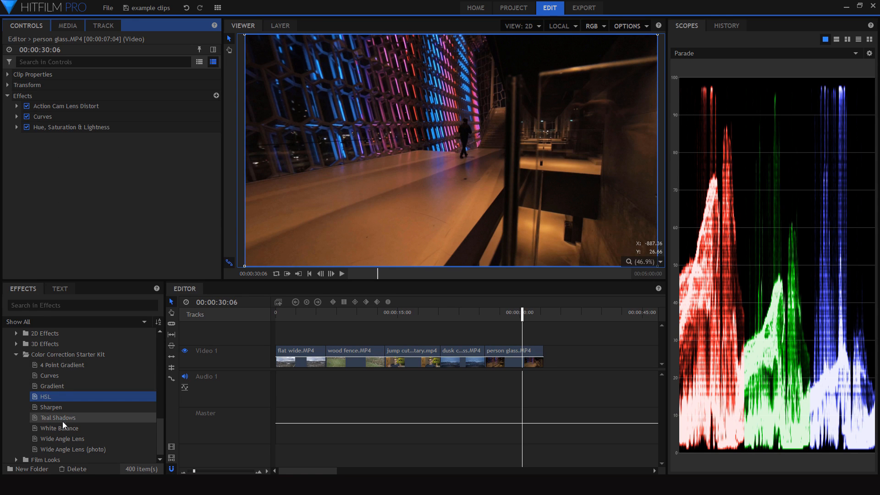
{"action": "left_click_drag", "start_coordinate": [63, 421], "coordinate": [59, 126]}
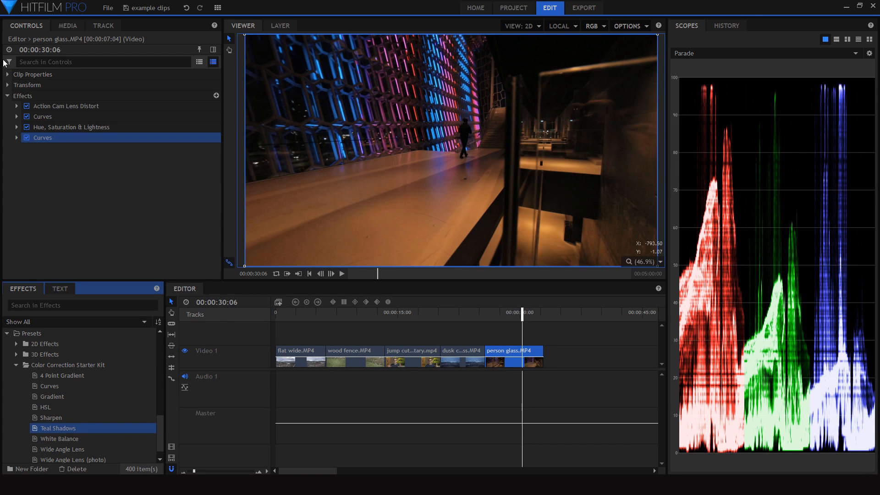
{"action": "left_click", "coordinate": [27, 138]}
{"action": "left_click", "coordinate": [27, 138]}
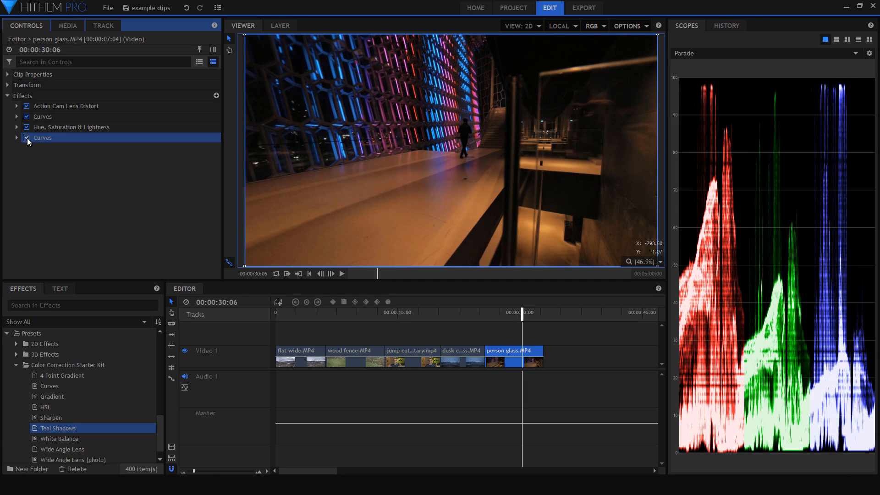
{"action": "left_click", "coordinate": [27, 138]}
{"action": "left_click", "coordinate": [76, 209]}
- Apply the Sharpen preset to the person glass clip after the existing effects
{"action": "left_click_drag", "start_coordinate": [50, 418], "coordinate": [88, 139]}
{"action": "left_click", "coordinate": [93, 205]}
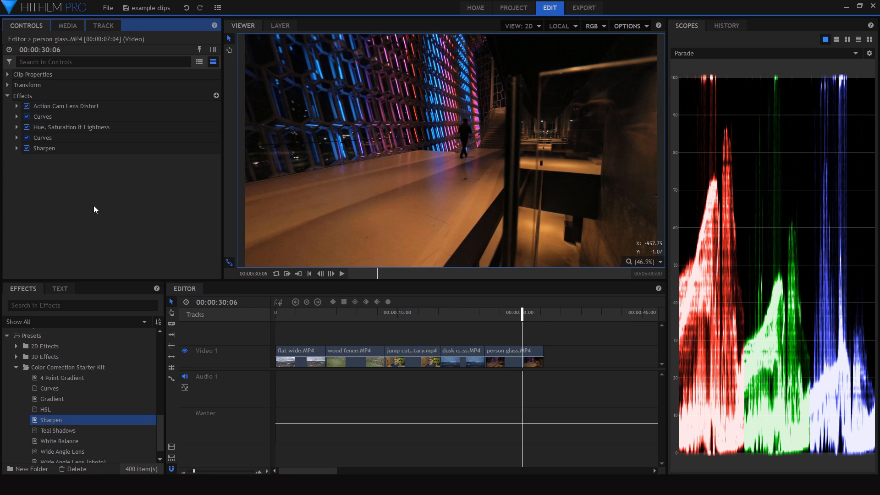
- Compare the person glass clip with both Curves, Hue, Saturation & Lightness and Sharpen effects switched off and on together
{"action": "left_click_drag", "start_coordinate": [17, 189], "coordinate": [41, 112]}
{"action": "left_click", "coordinate": [27, 116]}
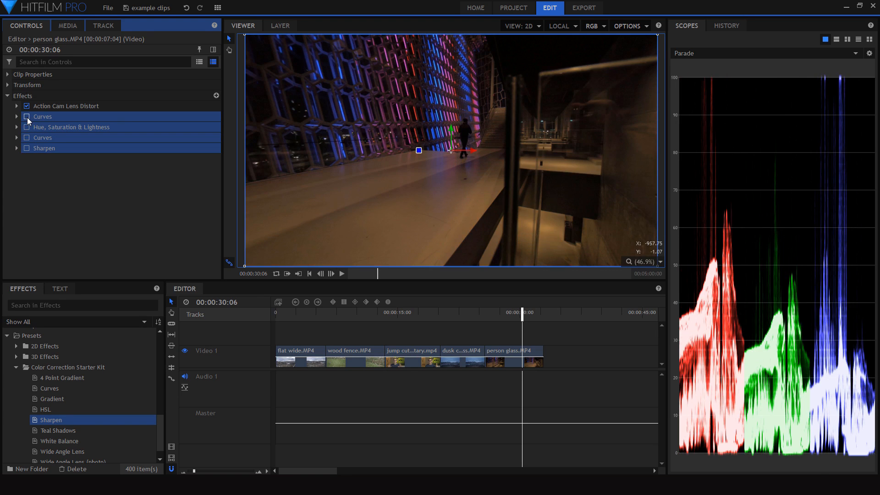
{"action": "left_click", "coordinate": [27, 117]}
{"action": "left_click", "coordinate": [27, 116]}
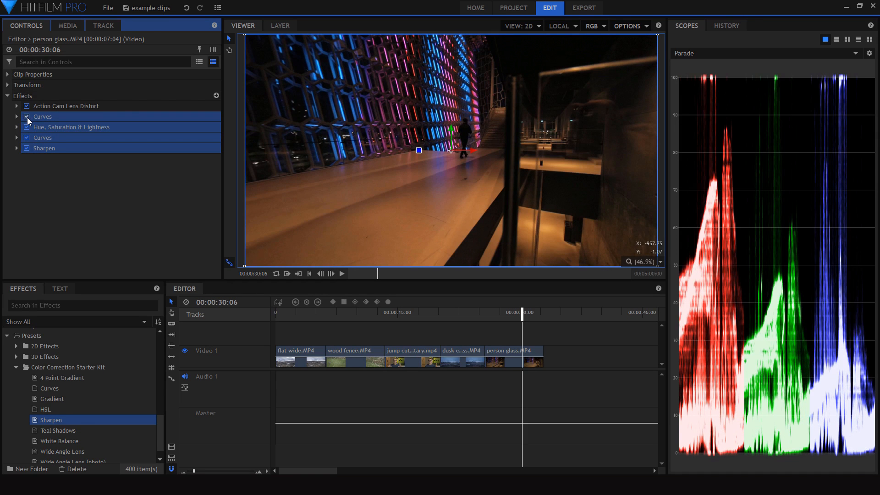
{"action": "left_click", "coordinate": [27, 117]}
{"action": "left_click", "coordinate": [26, 117]}
{"action": "left_click", "coordinate": [26, 117]}
{"action": "left_click", "coordinate": [27, 117]}
{"action": "left_click_drag", "start_coordinate": [76, 227], "coordinate": [43, 119]}
{"action": "left_click", "coordinate": [26, 116]}
{"action": "left_click", "coordinate": [26, 116]}
{"action": "left_click", "coordinate": [110, 222]}
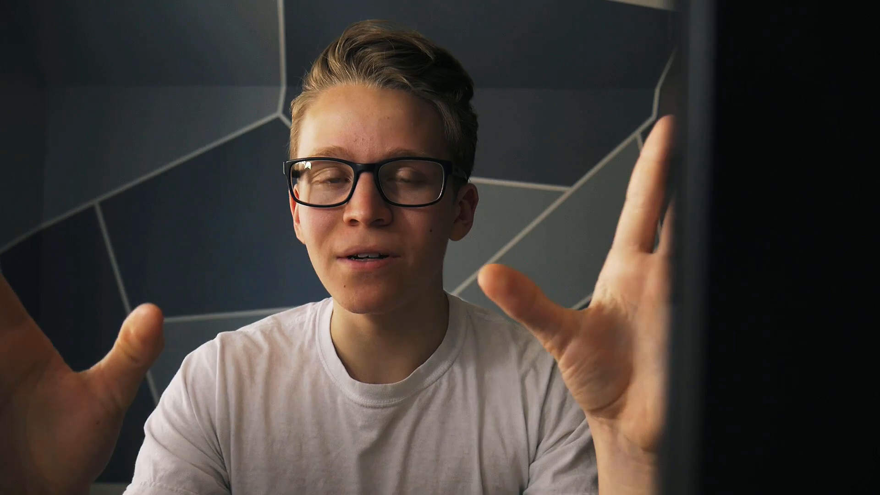